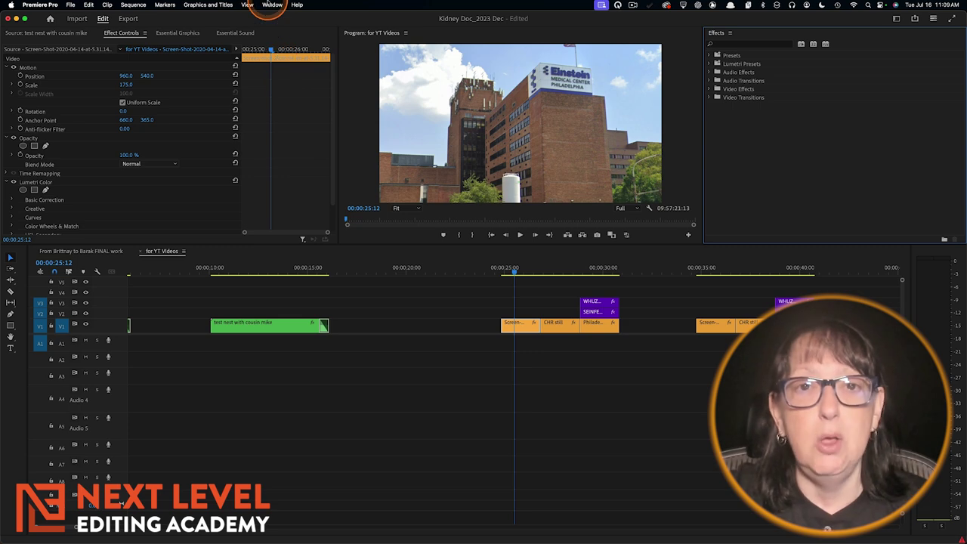
Look through the saved presets among the available effects.
click(273, 5)
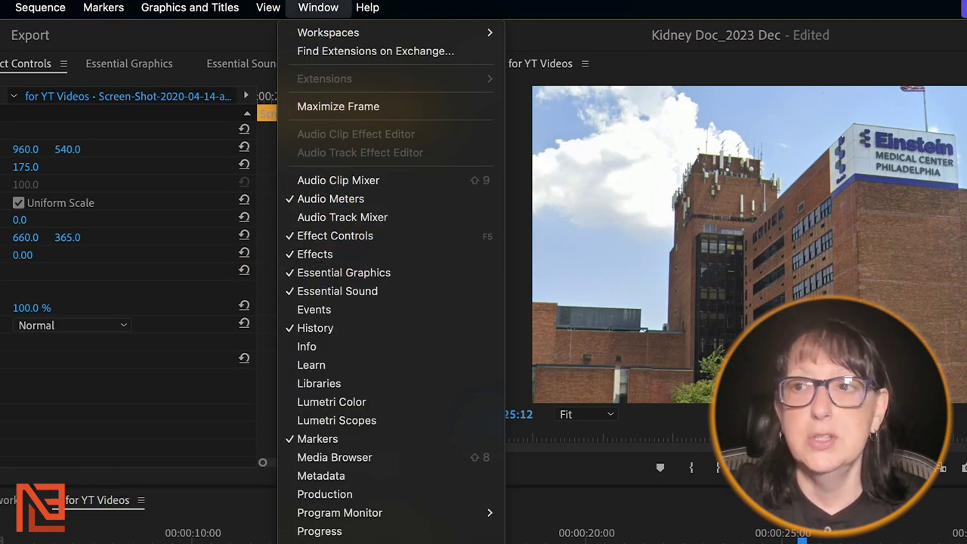
click(716, 33)
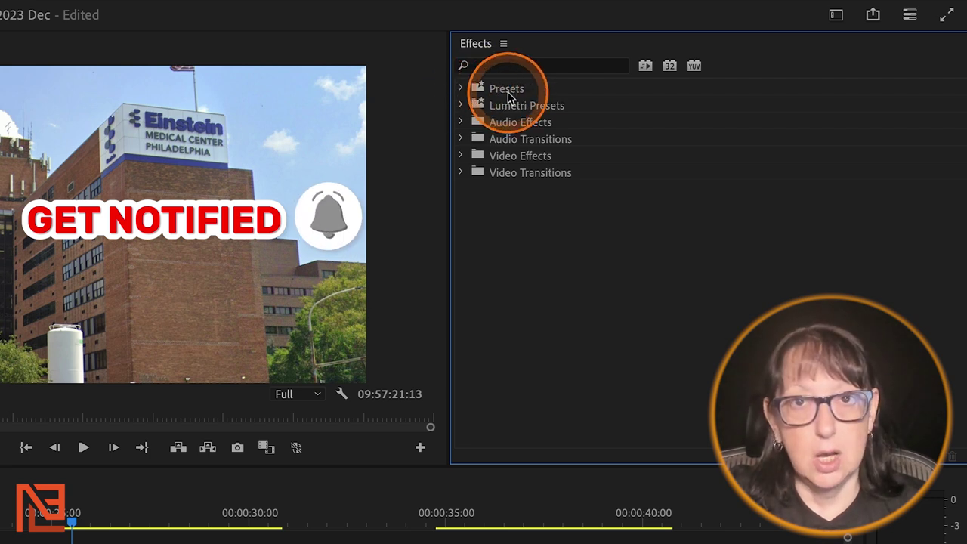
click(460, 89)
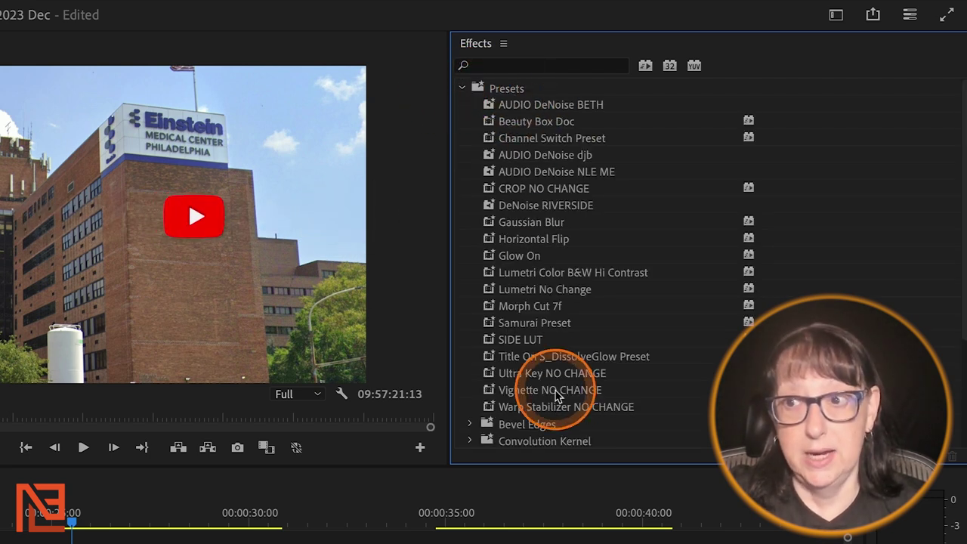
click(460, 89)
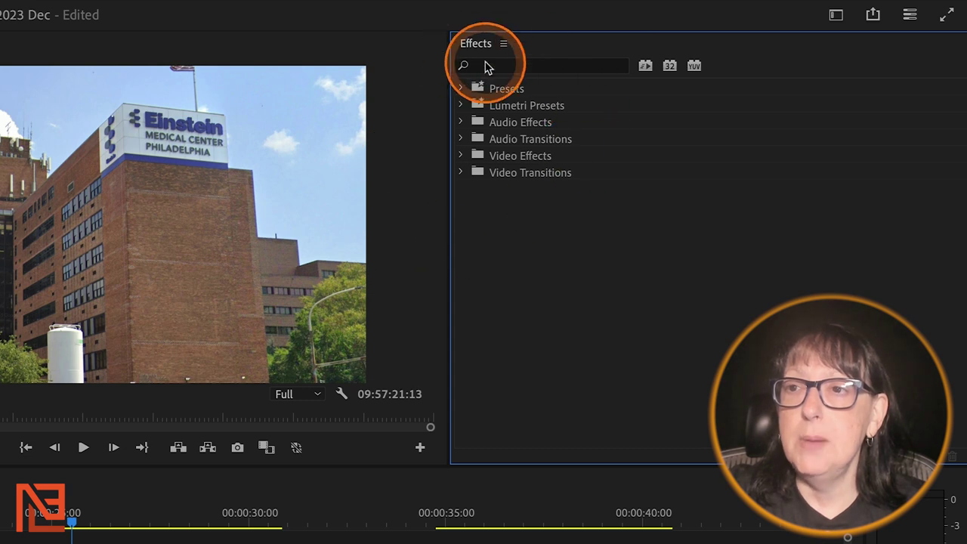
Search the effects for "blur" and apply the Gaussian Blur video effect to the hospital building still.
click(499, 67)
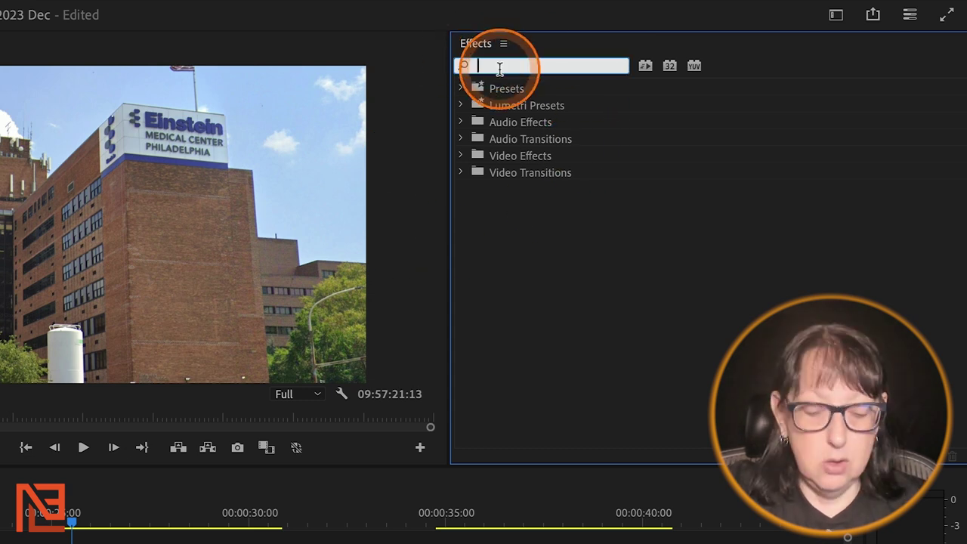
text(blur)
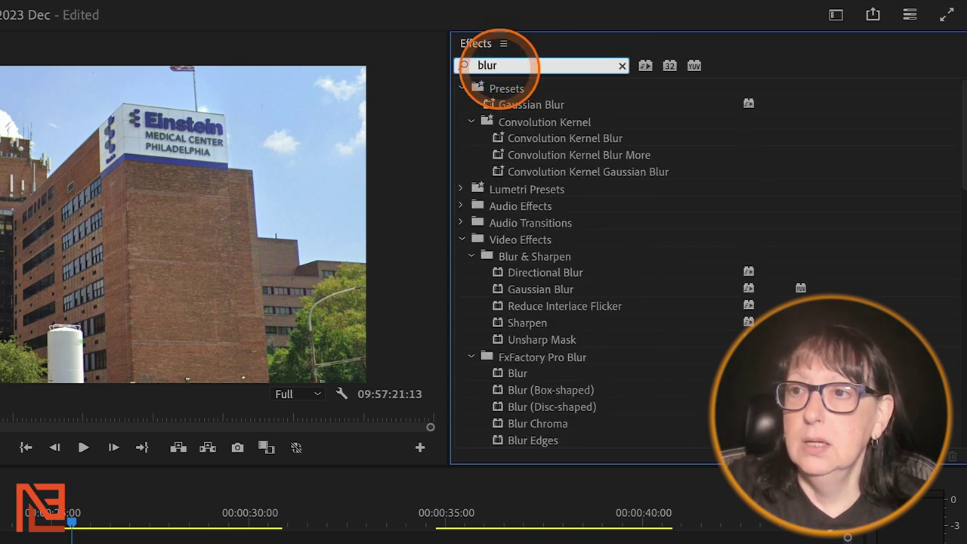
click(492, 109)
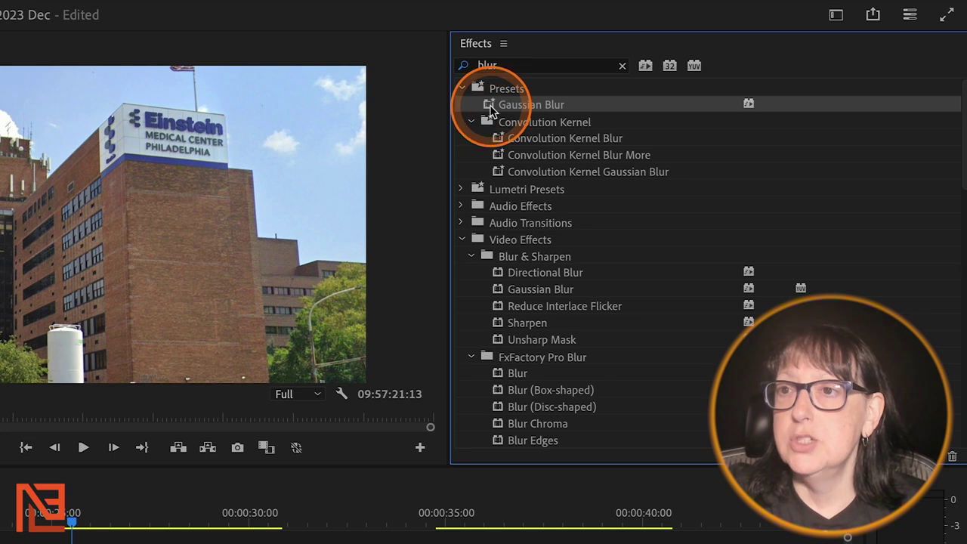
click(482, 273)
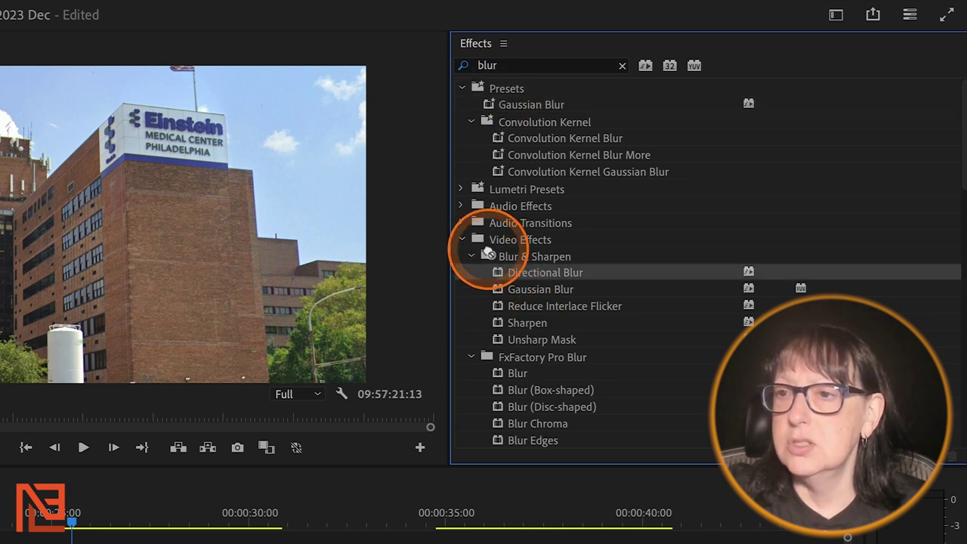
click(521, 291)
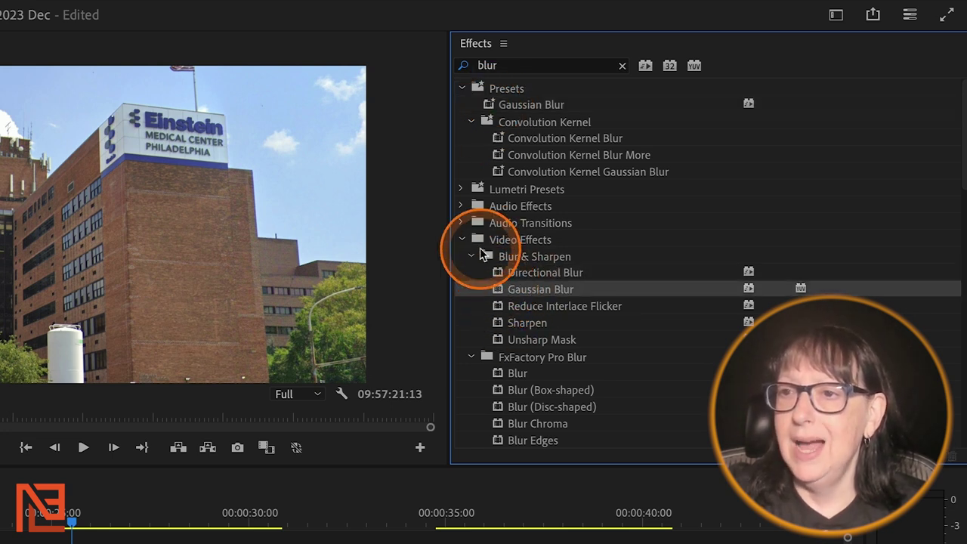
drag(272, 389, 273, 472)
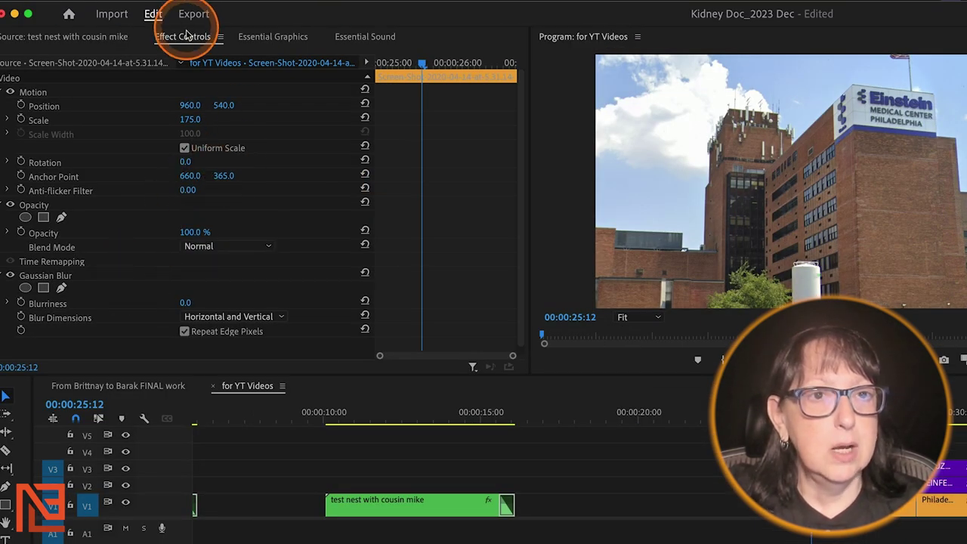
Add an ellipse mask to the Gaussian Blur, move it over the Einstein sign and flatten it to fit the sign.
click(175, 38)
scroll(297, 185, down, 1)
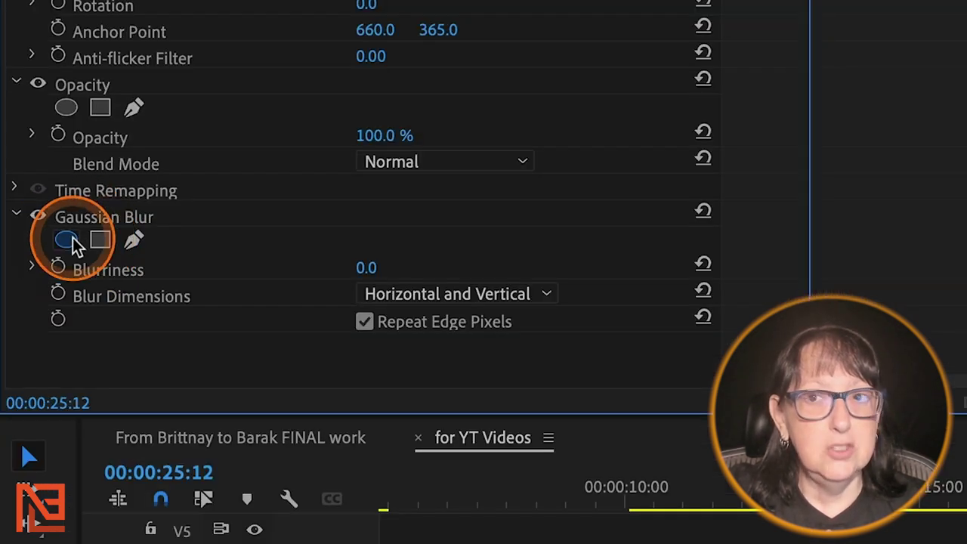
click(25, 281)
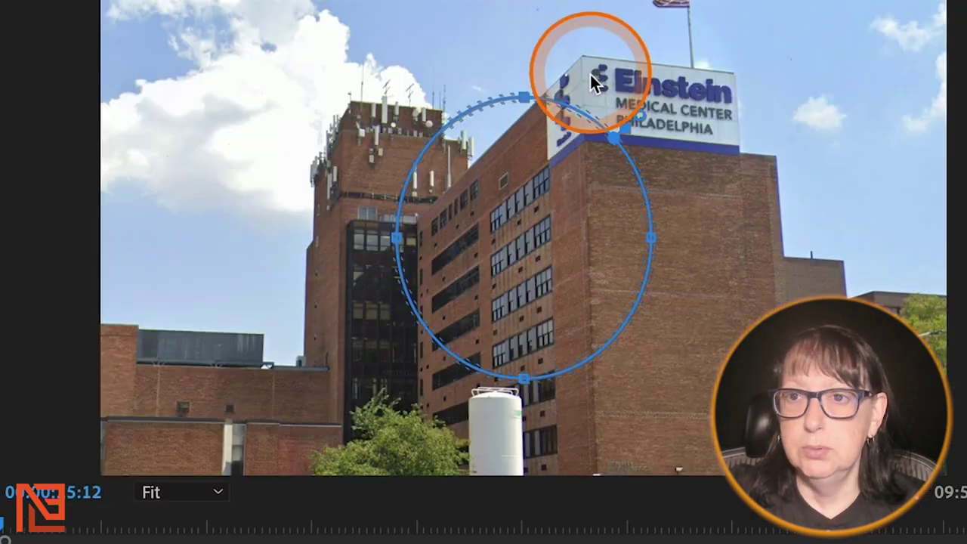
drag(555, 211, 673, 124)
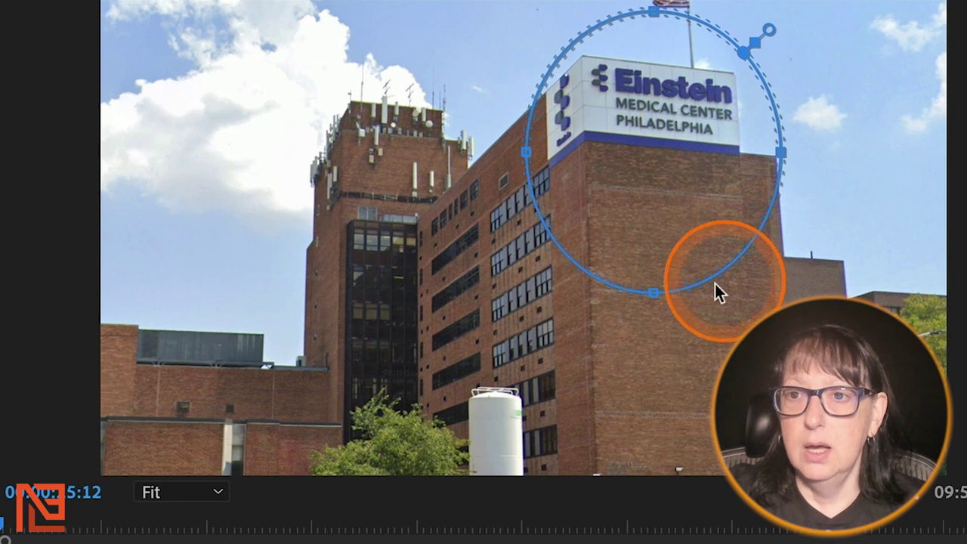
drag(653, 287, 675, 182)
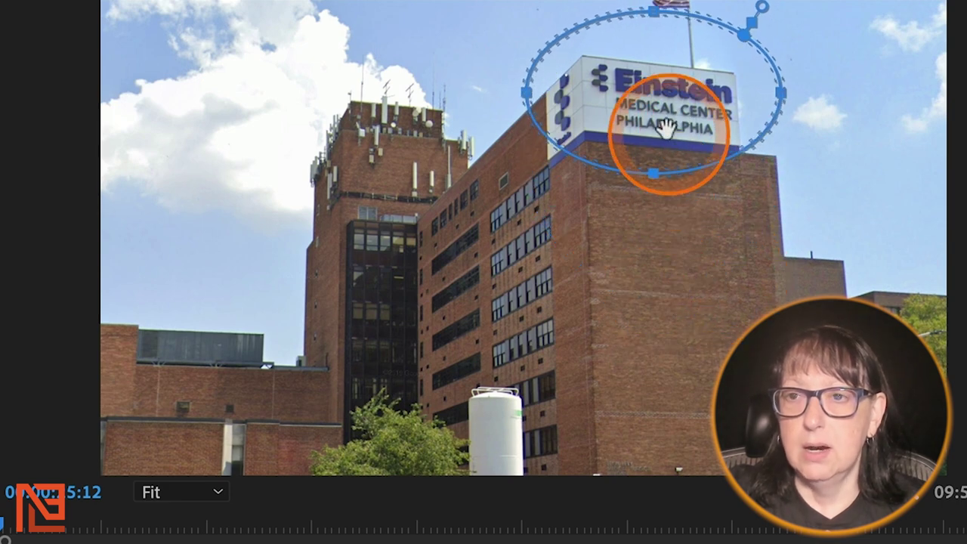
drag(661, 100, 673, 115)
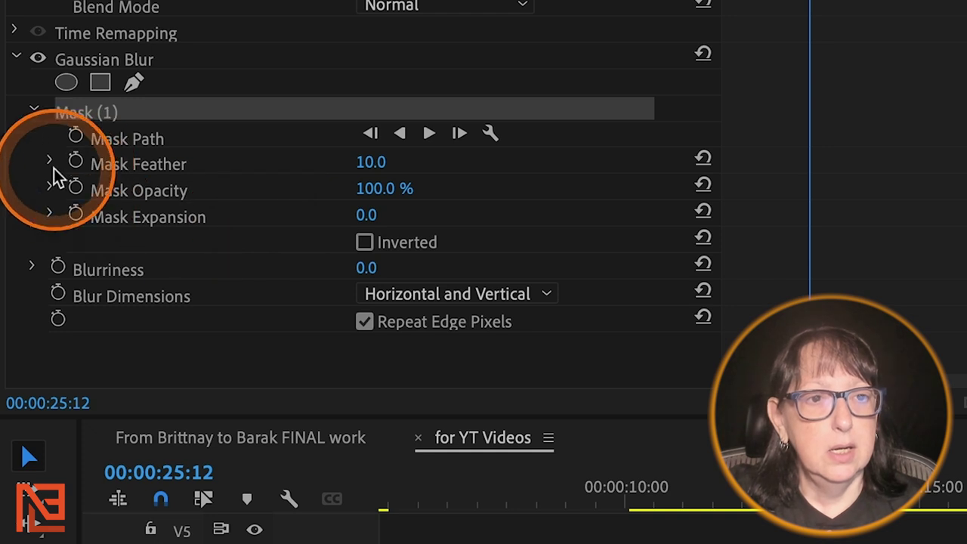
Raise the blurriness of the masked Gaussian Blur to about 34.2.
click(50, 162)
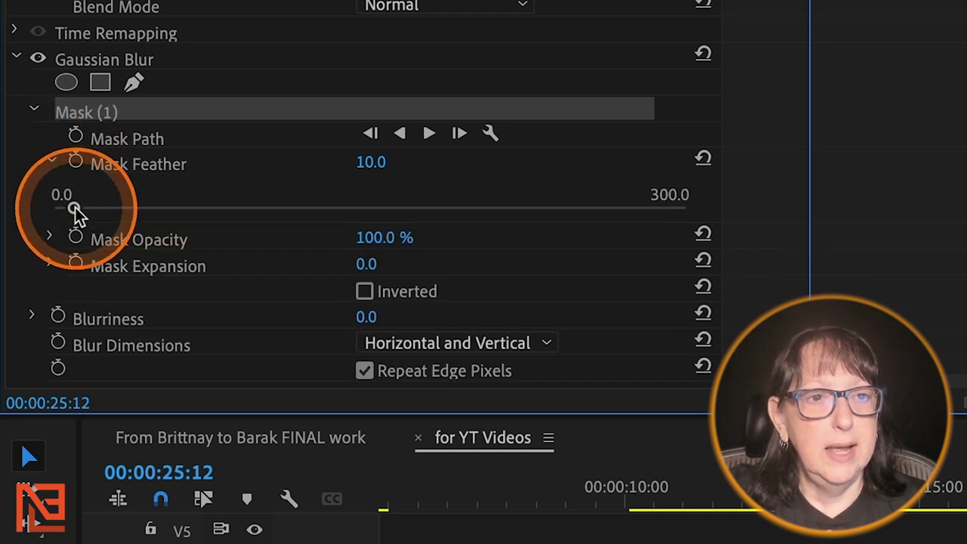
click(51, 163)
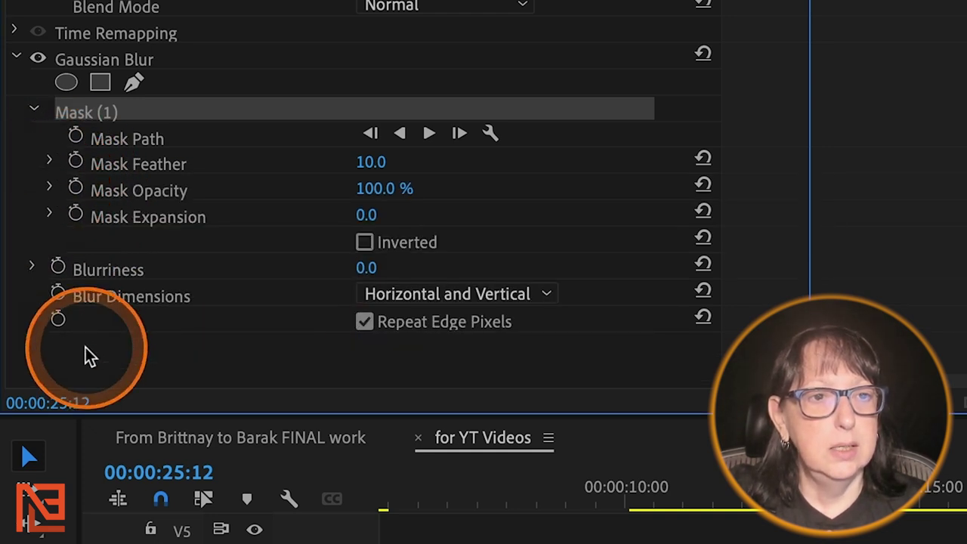
click(32, 266)
drag(39, 315, 479, 313)
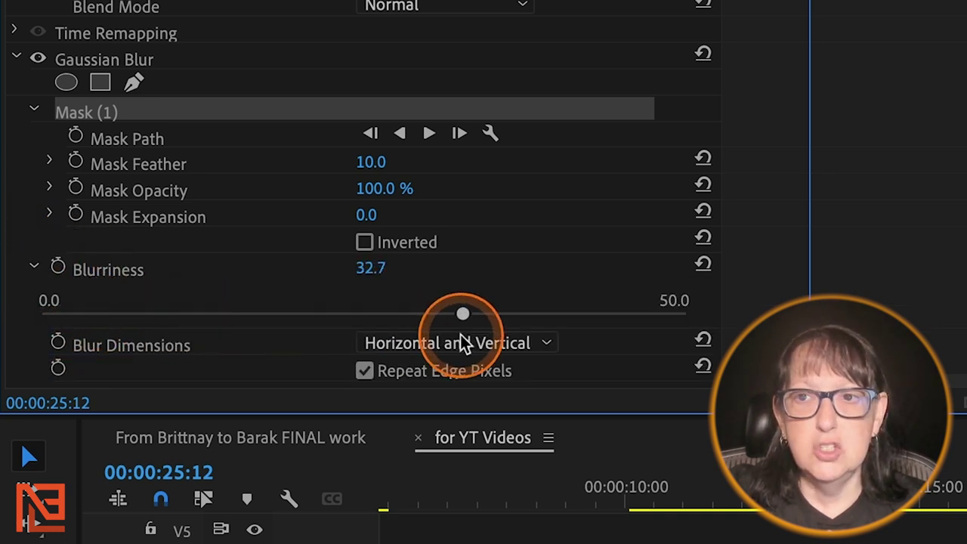
Set the blur mask's feather to about 79.3 and nudge the mask into place over the sign.
click(22, 195)
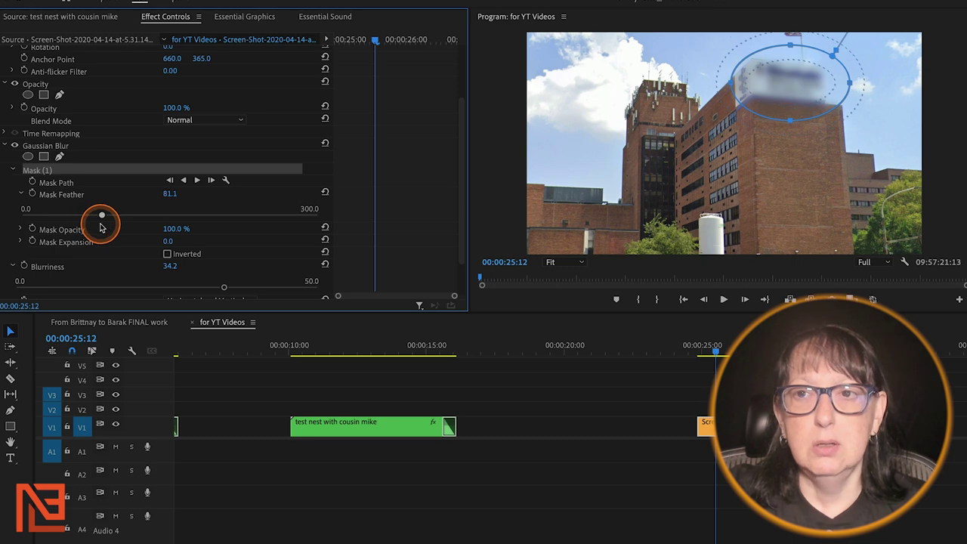
drag(788, 87, 788, 81)
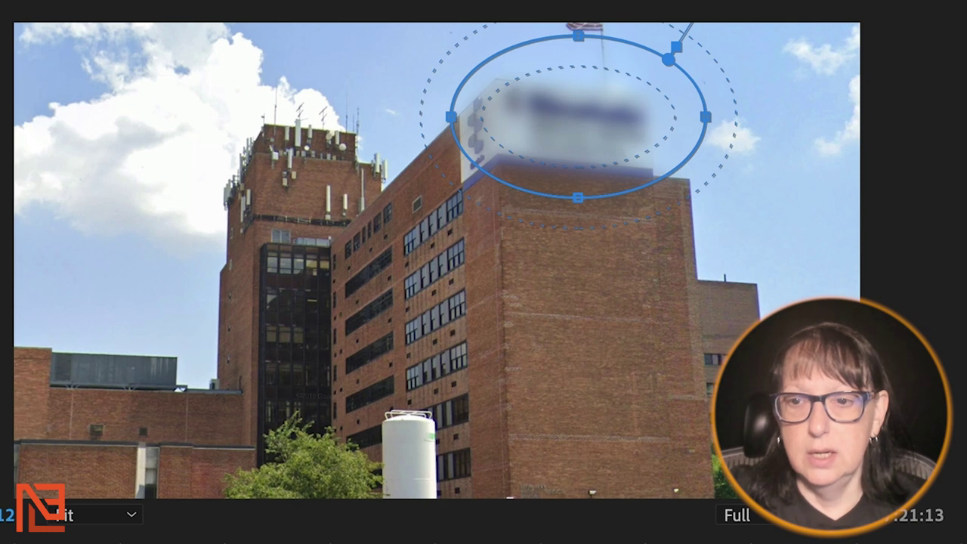
click(469, 104)
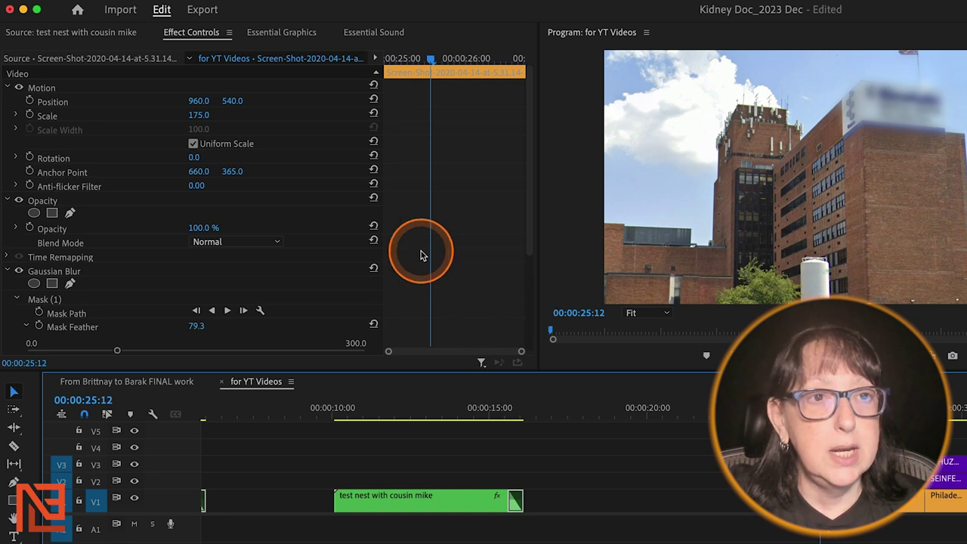
Save the clip's masked Gaussian Blur as a preset named "Blur Sign" with the Scale type.
scroll(332, 227, down, 3)
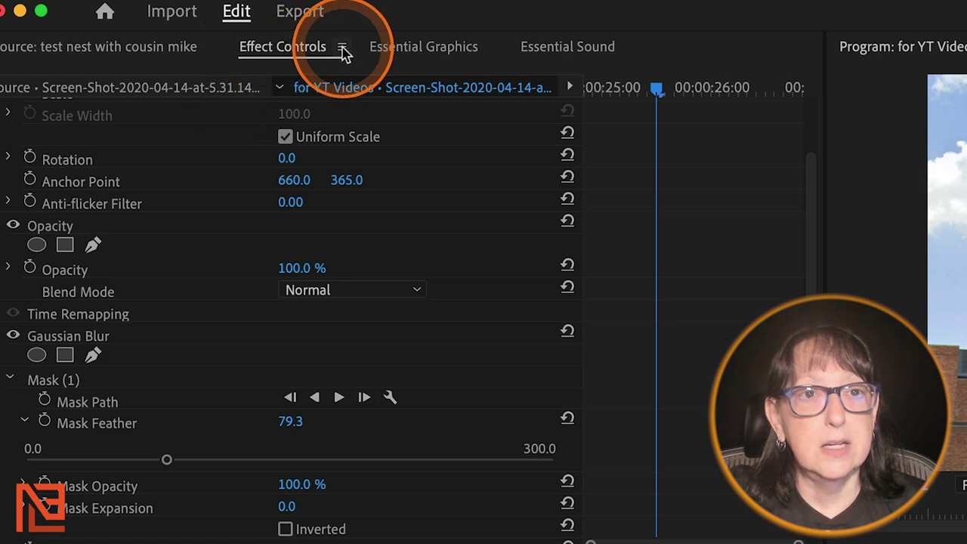
right_click(77, 338)
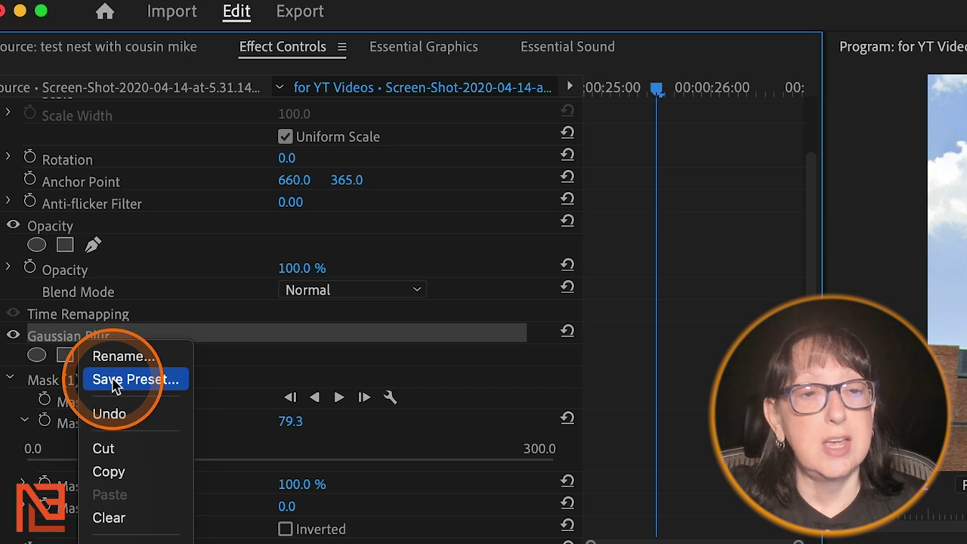
click(115, 381)
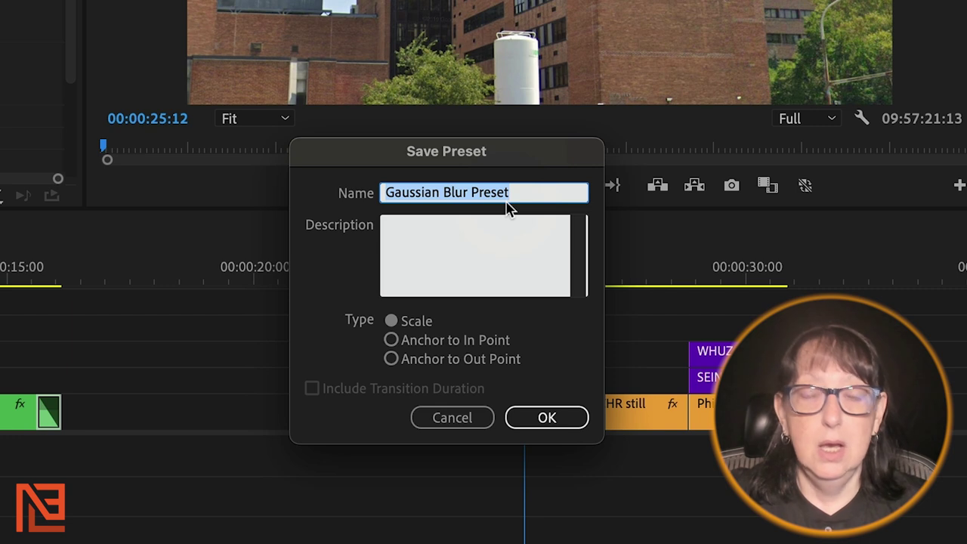
text(Blur Sign)
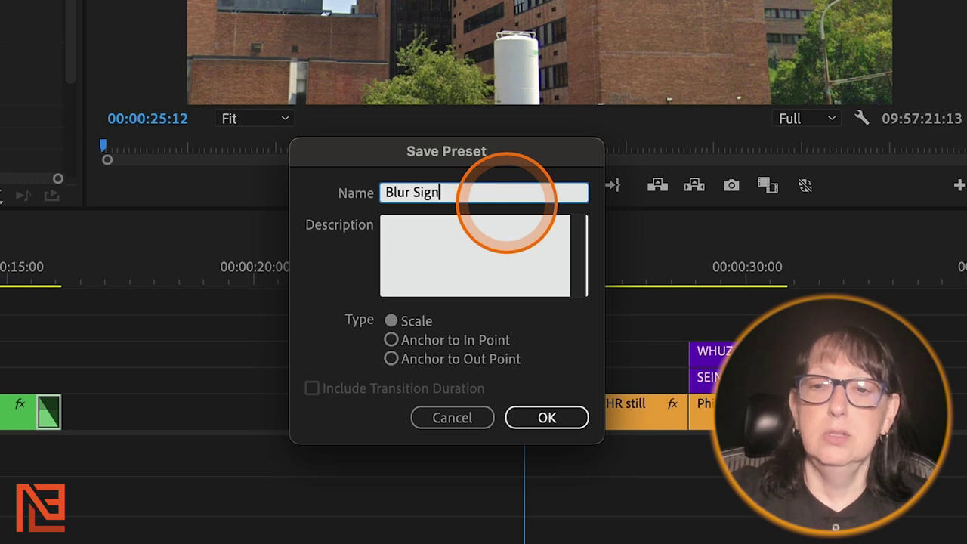
click(547, 417)
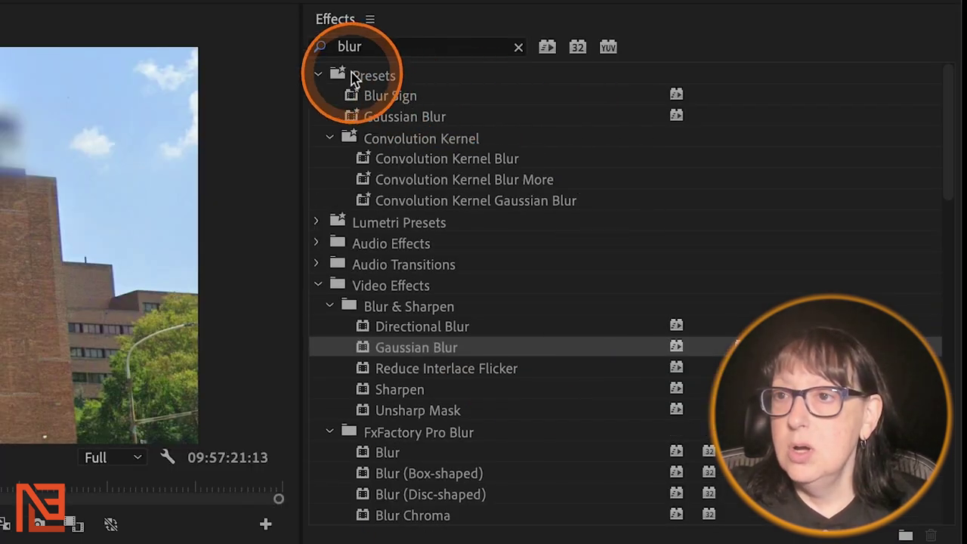
Clear the effects search and select the Blur Sign preset among the saved presets.
click(518, 47)
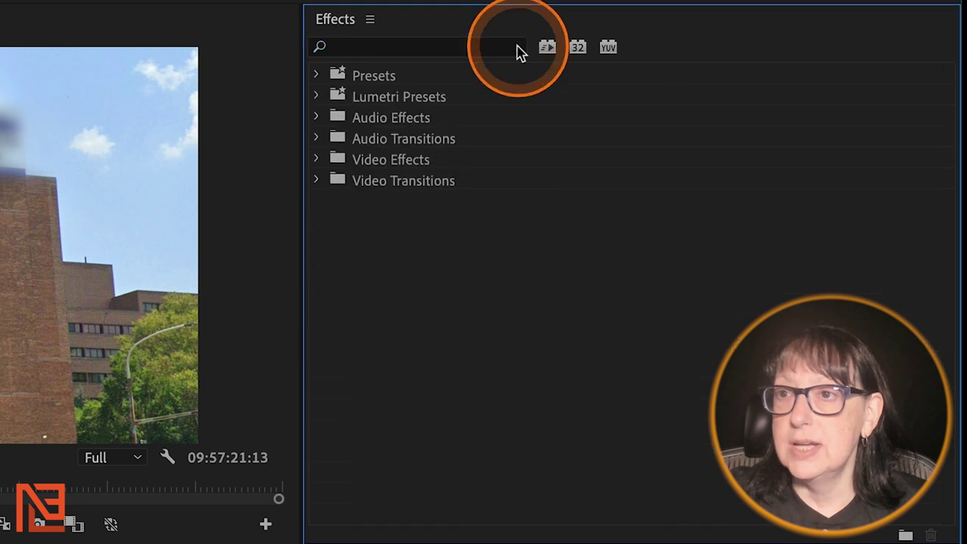
click(317, 75)
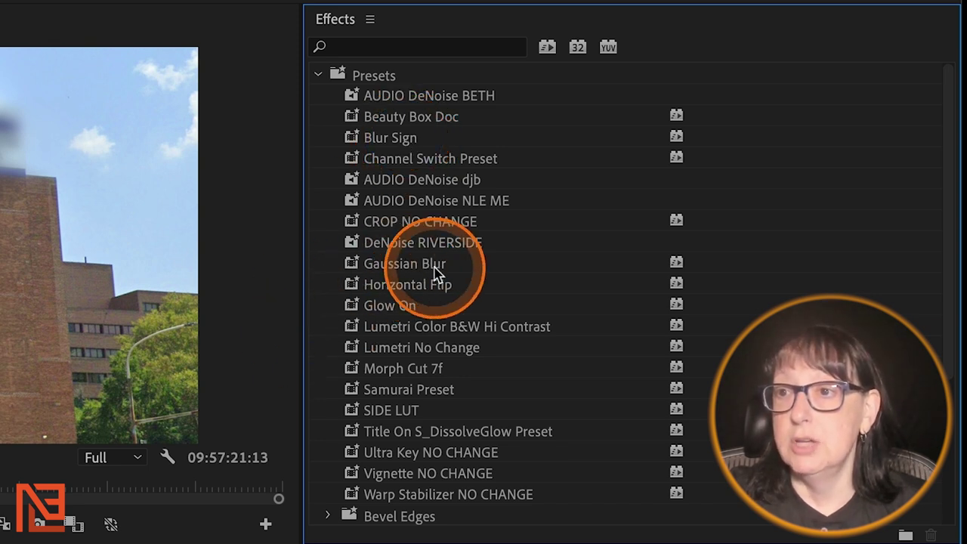
click(351, 136)
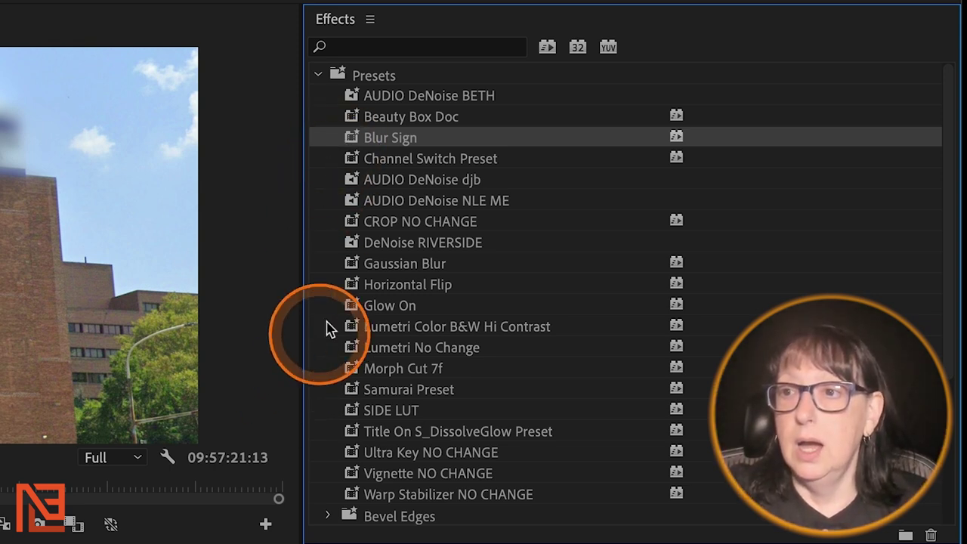
click(346, 263)
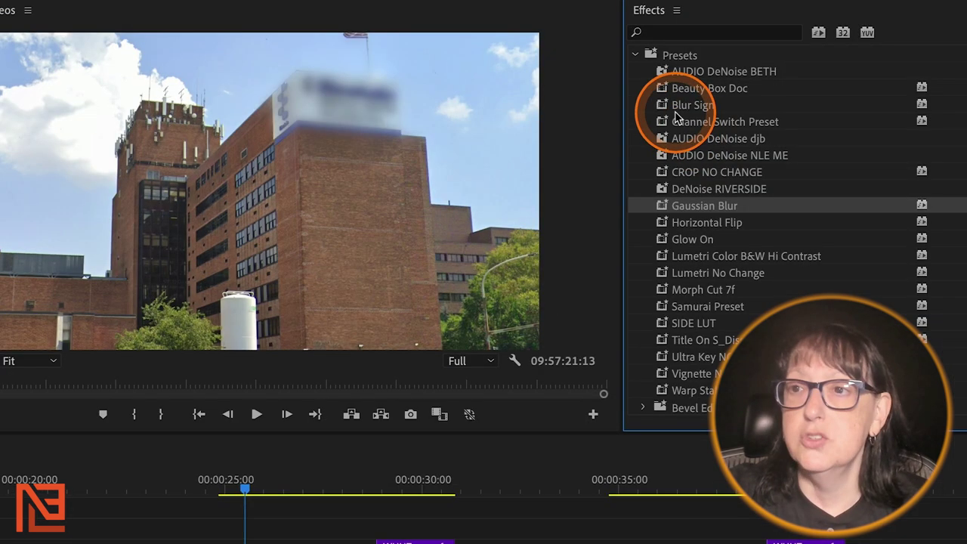
click(354, 138)
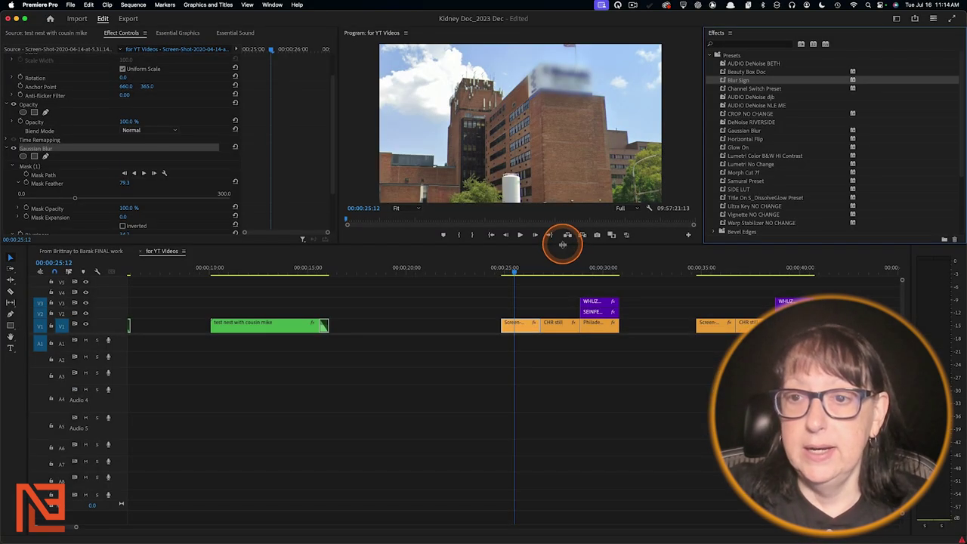
Move the playhead to the CHR still clip and apply the Blur Sign preset to it.
click(326, 469)
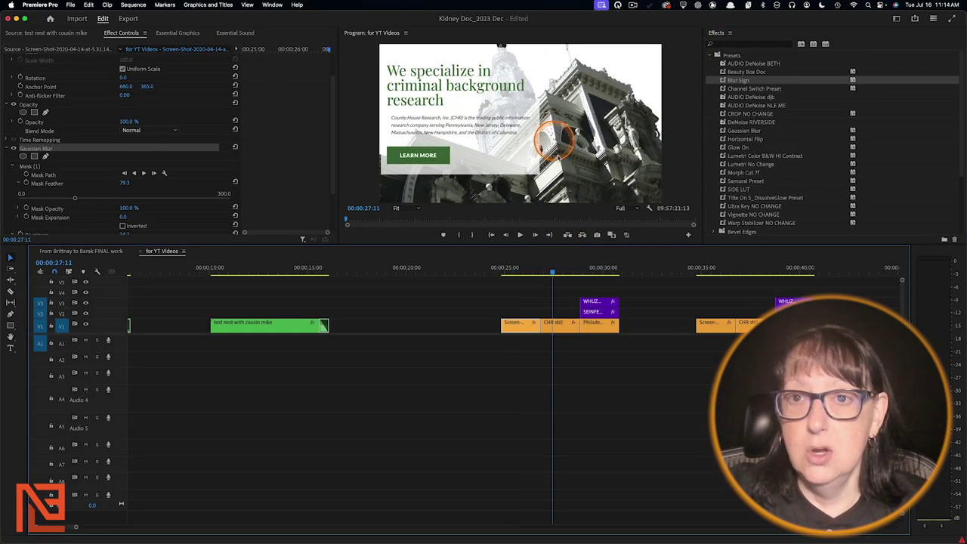
click(723, 83)
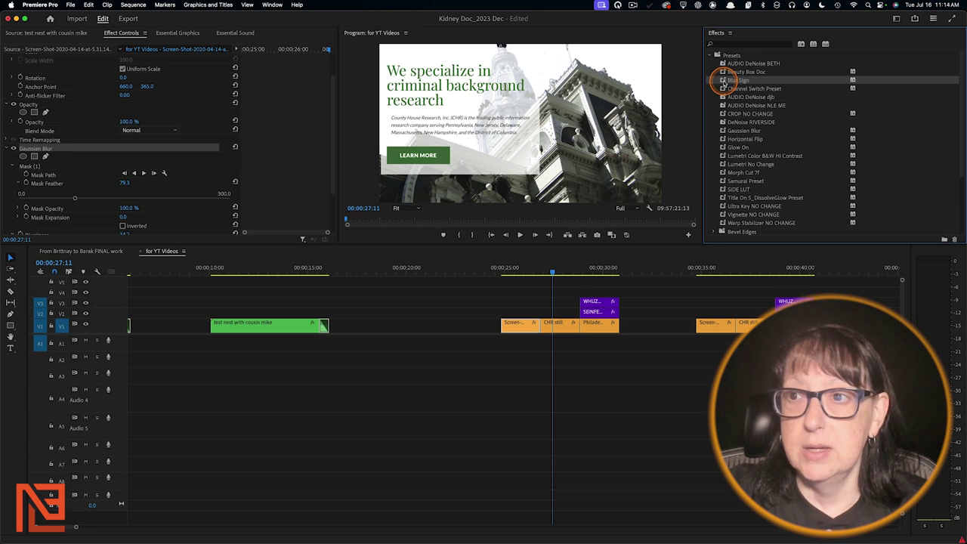
drag(565, 322, 560, 323)
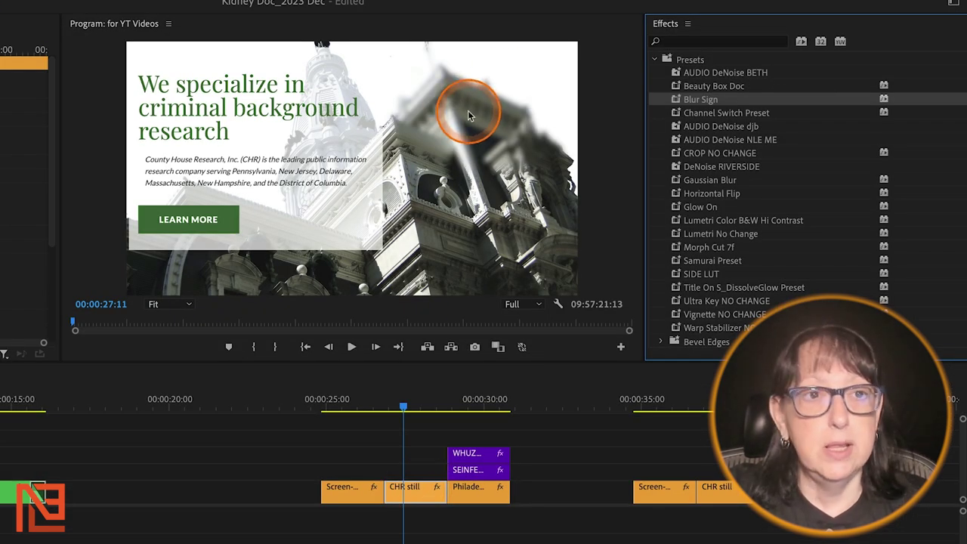
click(30, 188)
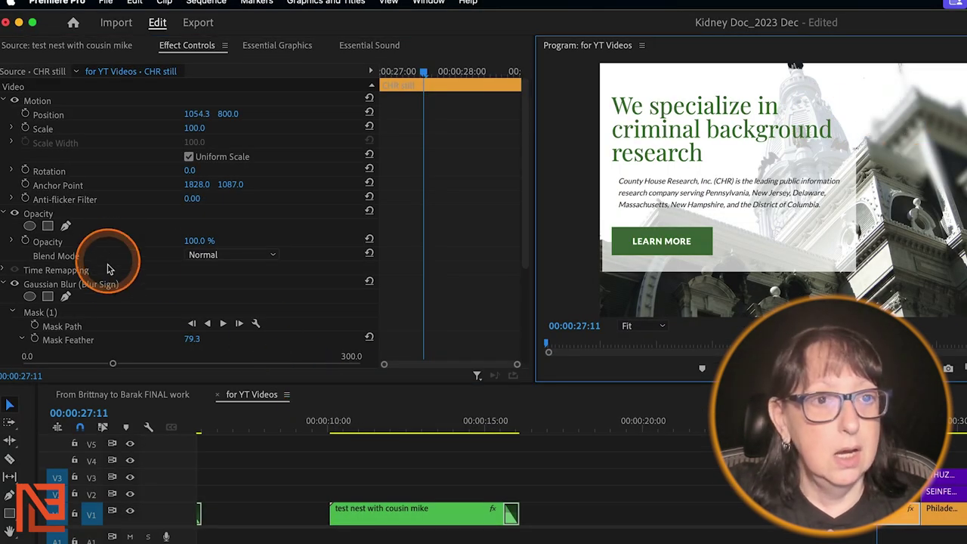
Select the Gaussian Blur mask on the CHR still clip and move it over the heading text.
click(129, 283)
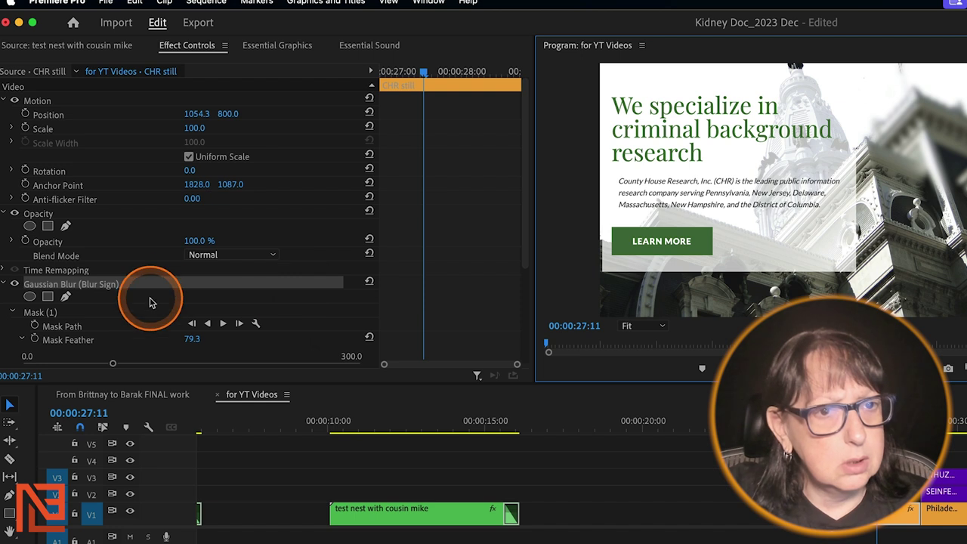
scroll(238, 215, down, 5)
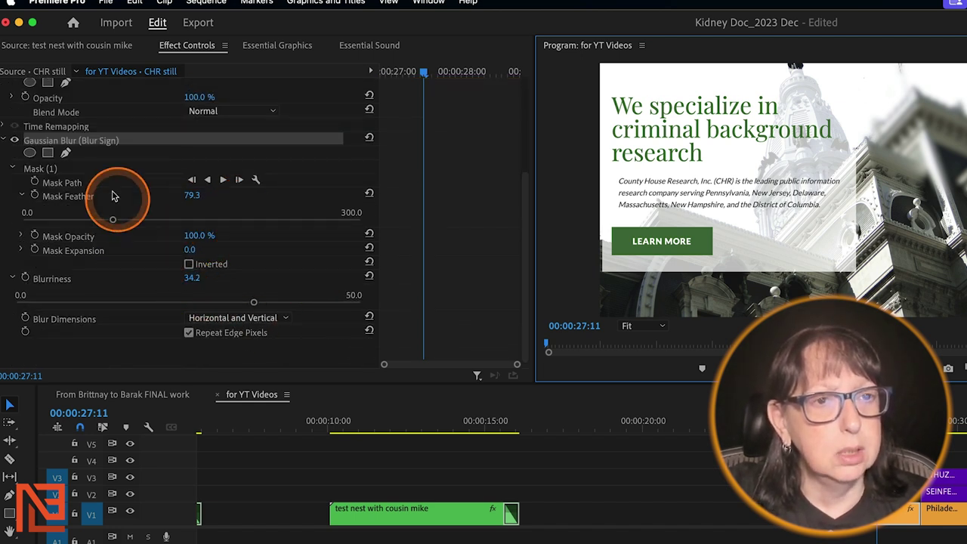
click(93, 168)
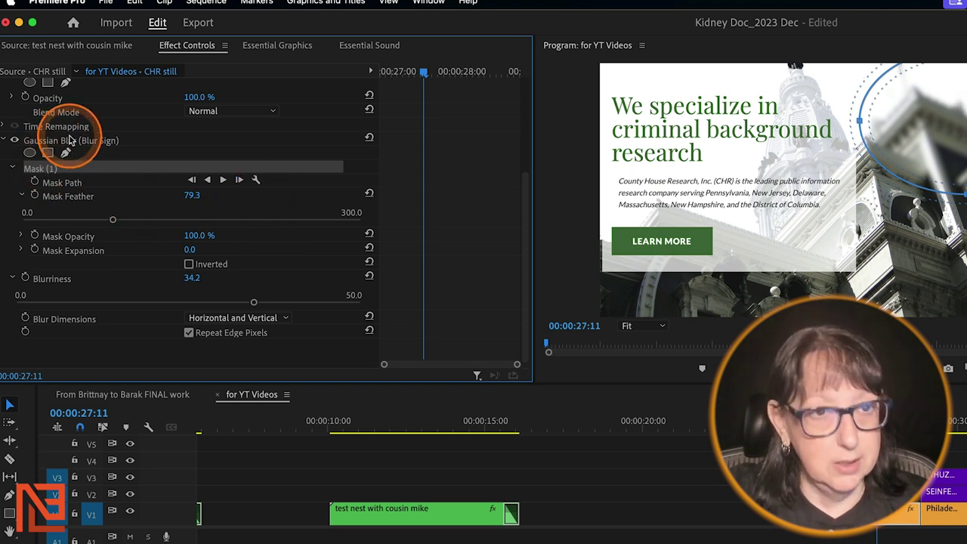
drag(935, 146, 685, 148)
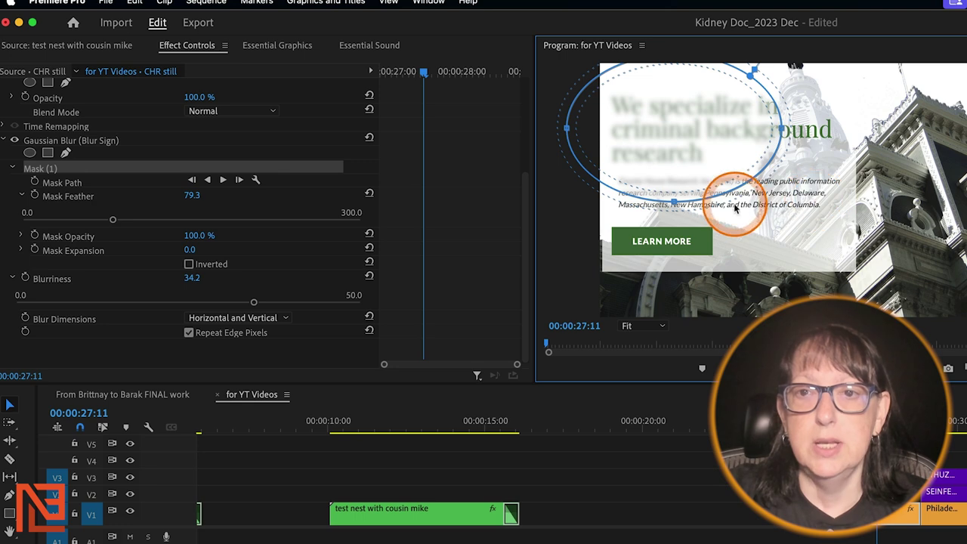
Resize the CHR still's blur mask into a larger ellipse covering the heading, the paragraph and the LEARN MORE button.
drag(784, 130, 959, 133)
drag(771, 205, 710, 281)
click(959, 163)
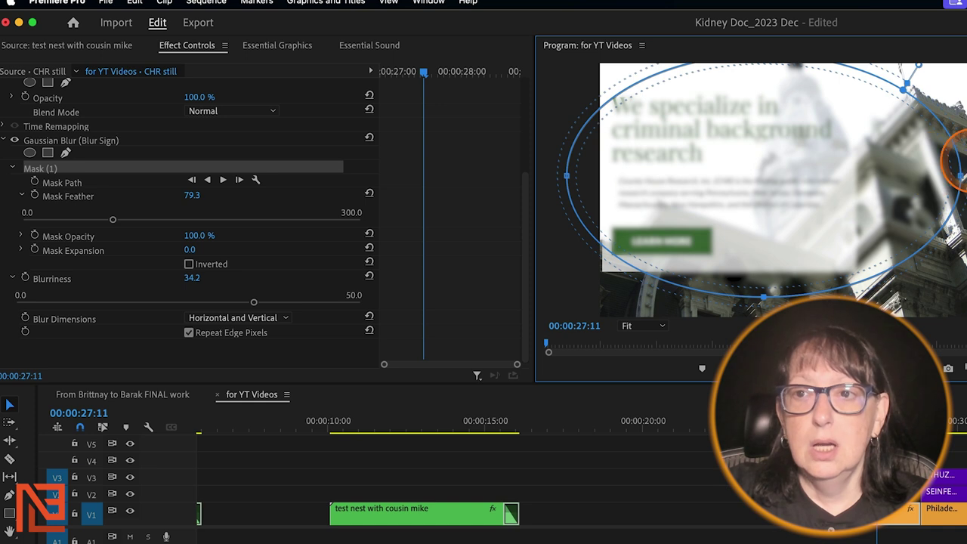
drag(959, 175, 849, 174)
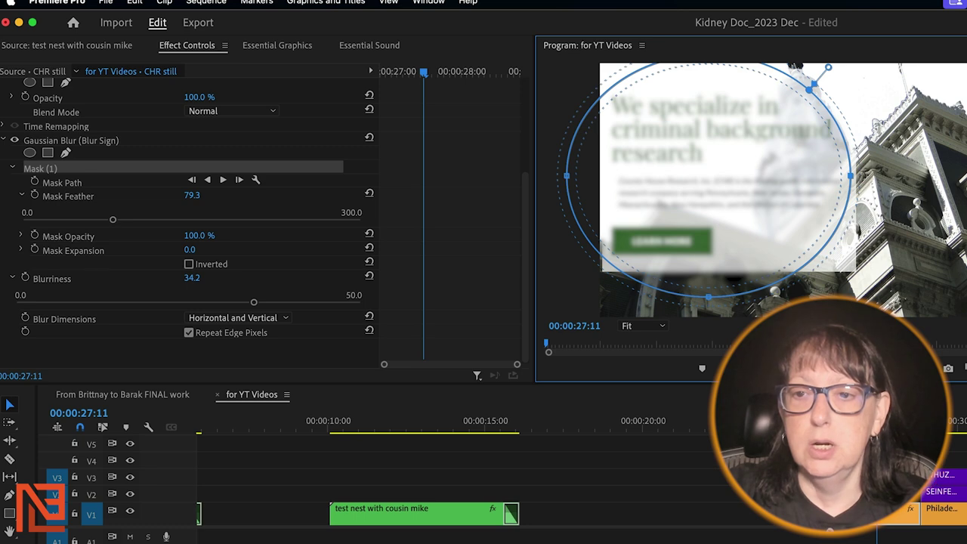
Move the playhead to 00:00:29:13 and shift the two purple title clips off the Philadelphia clip to about 00:00:35:00.
click(832, 429)
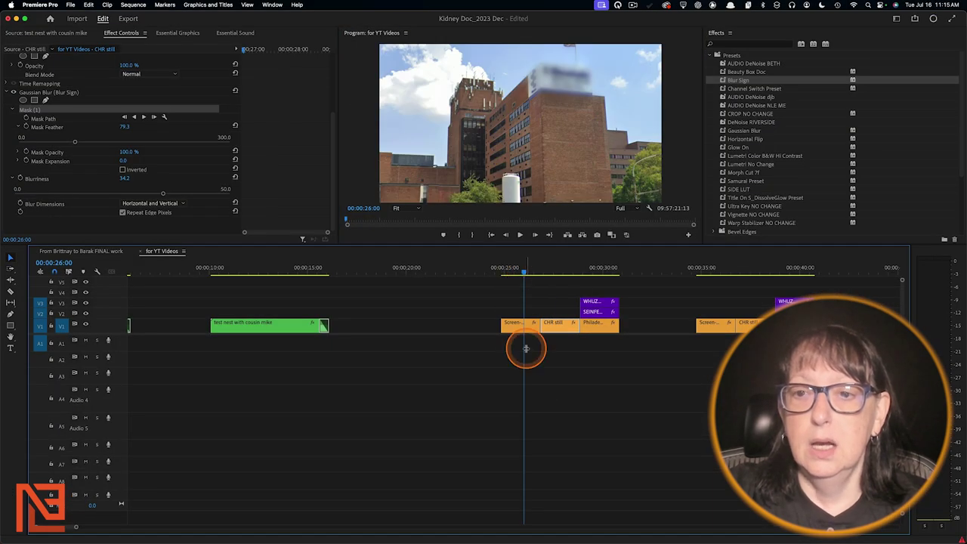
click(522, 328)
click(595, 273)
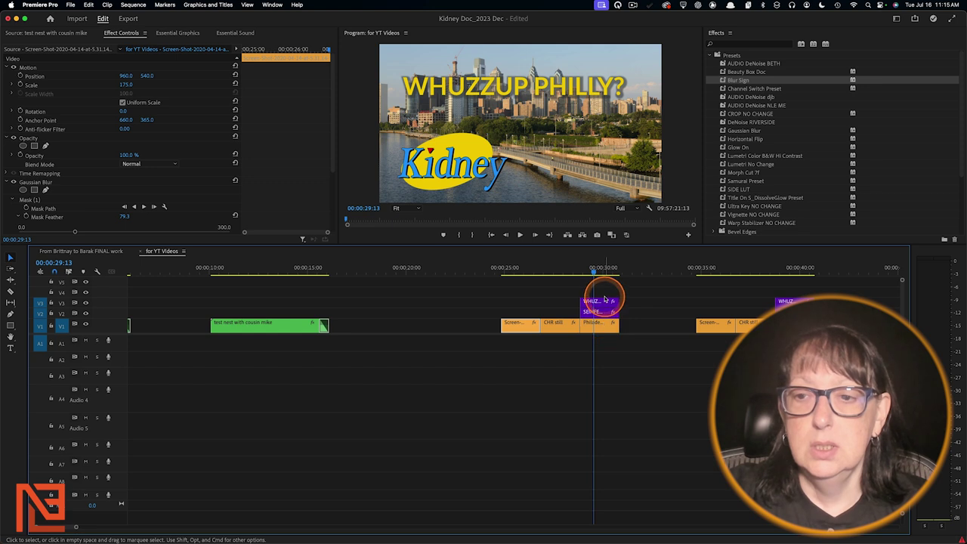
drag(604, 313, 724, 295)
Apply the Blur Sign preset to the Philadelphia clip and select its mask.
click(594, 323)
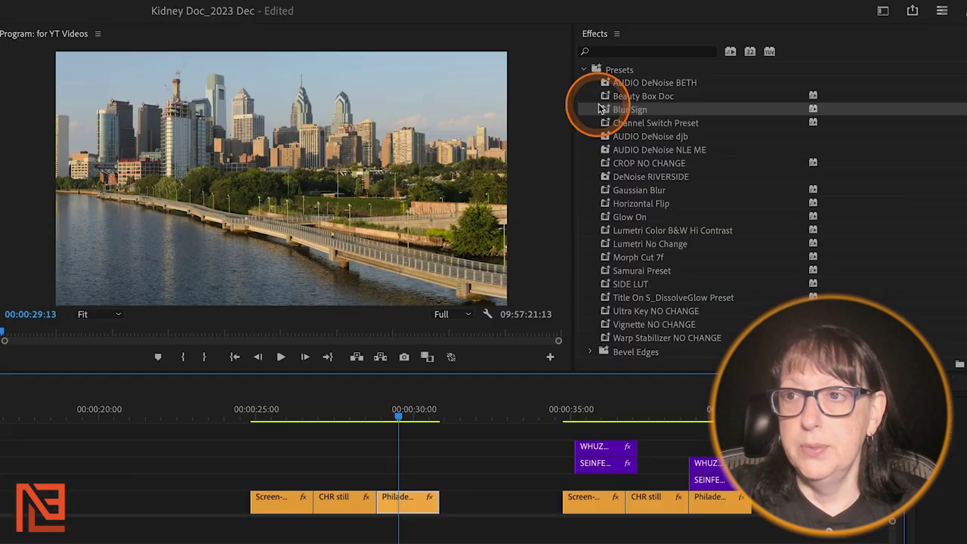
drag(729, 81, 593, 324)
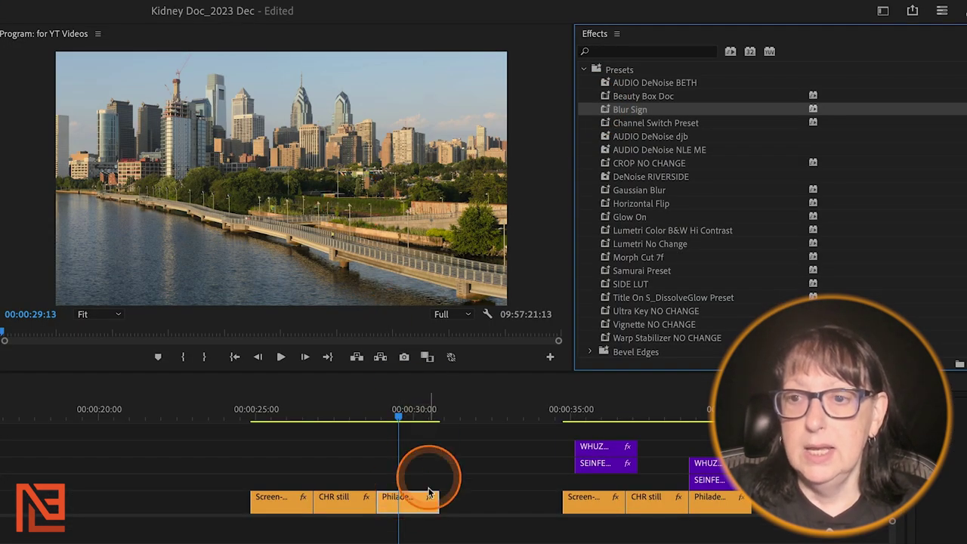
click(412, 500)
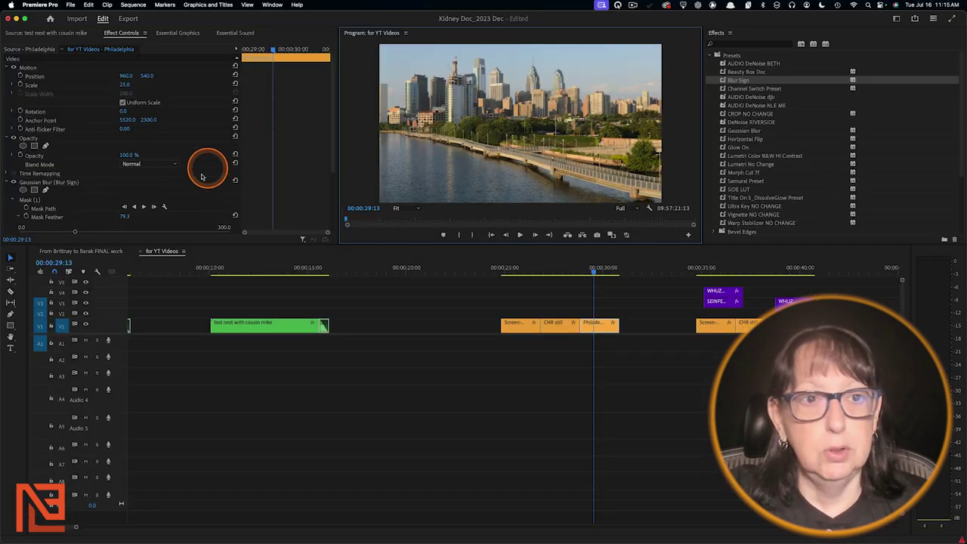
click(77, 197)
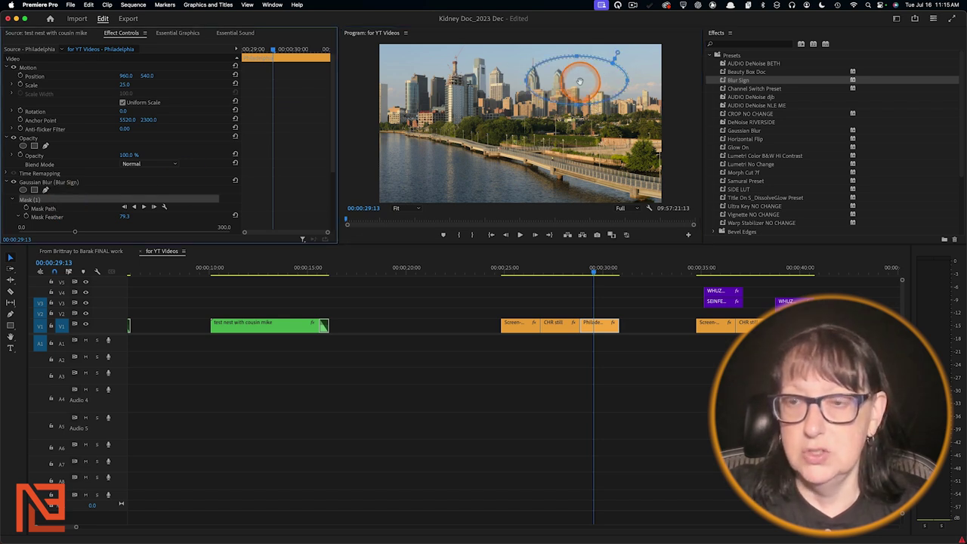
Move the playhead to 00:00:27:19 and apply the Lumetri Color B&W Hi Contrast preset to the CHR still clip.
click(526, 267)
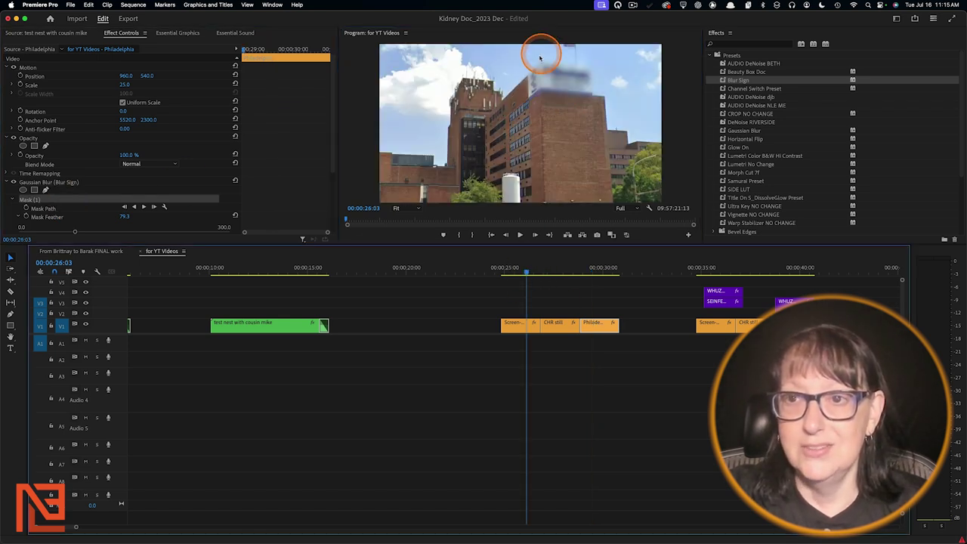
click(559, 267)
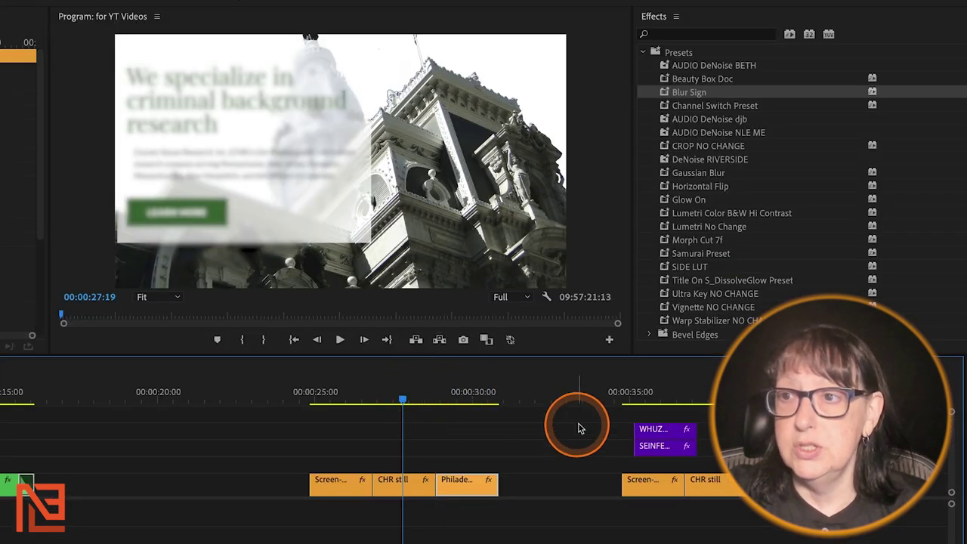
click(677, 215)
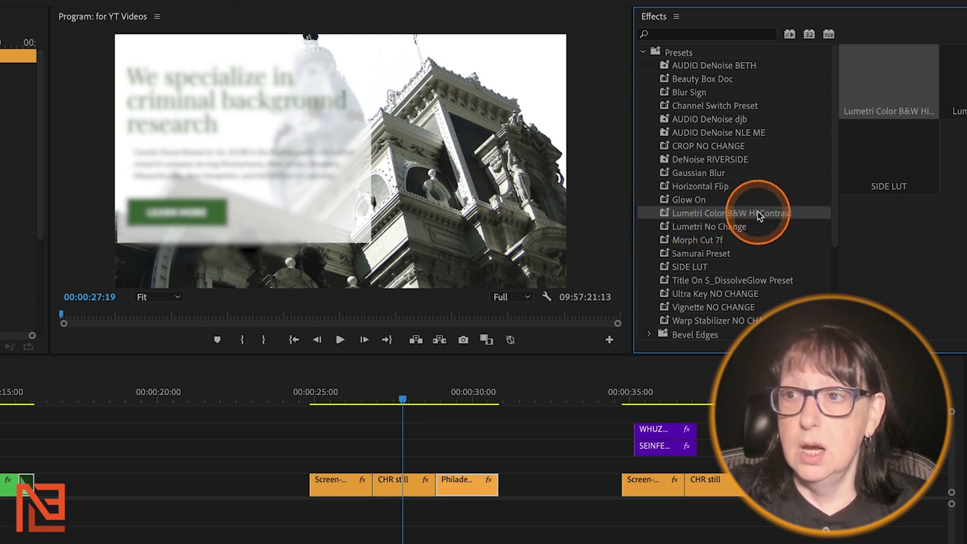
drag(669, 215, 400, 483)
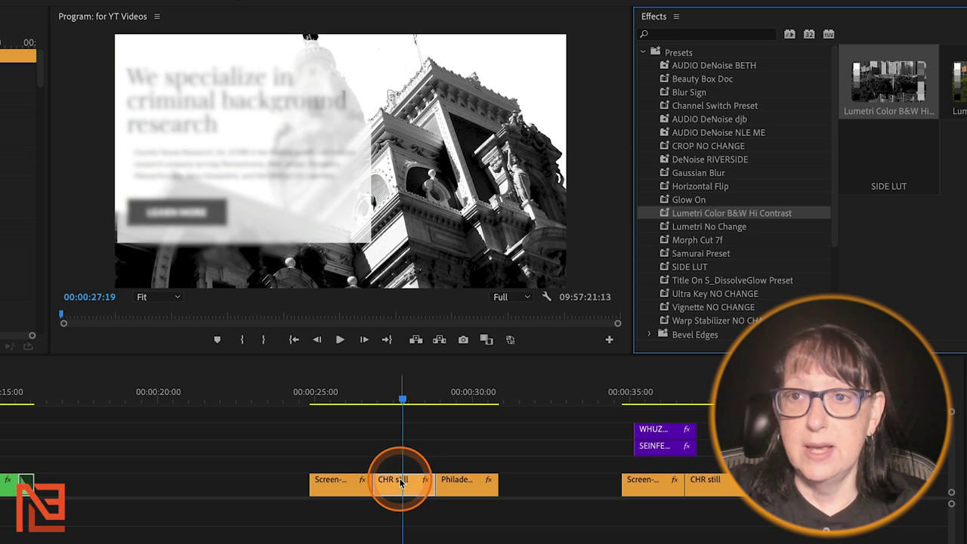
Try the Lumetri Color B&W Hi Contrast preset on the Screen-Shot clip at 00:00:25:17 and undo it.
click(336, 394)
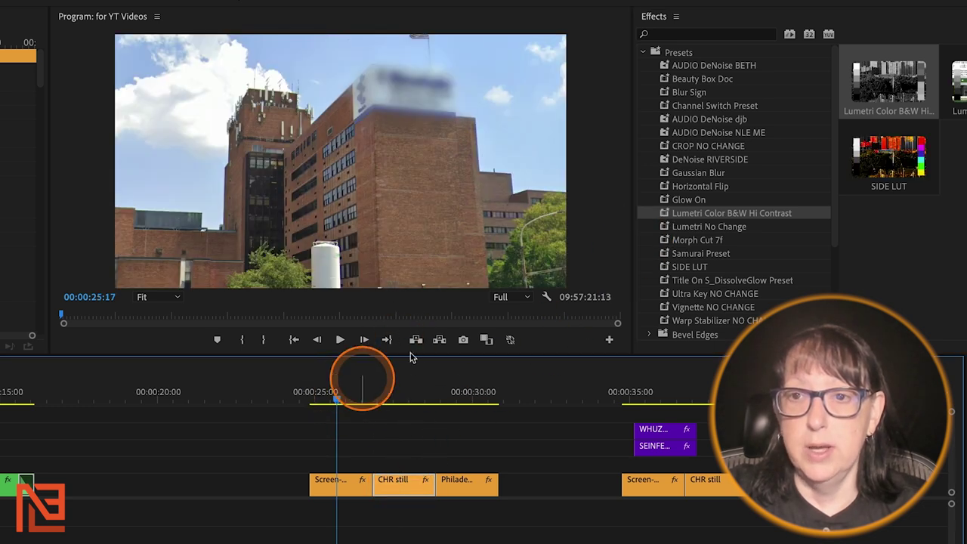
drag(658, 212, 345, 480)
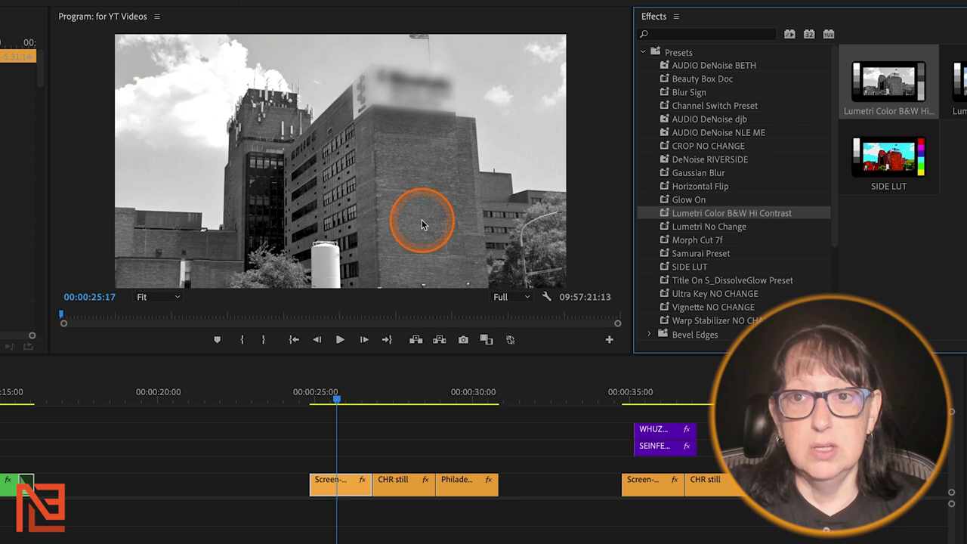
key(ctrl+z)
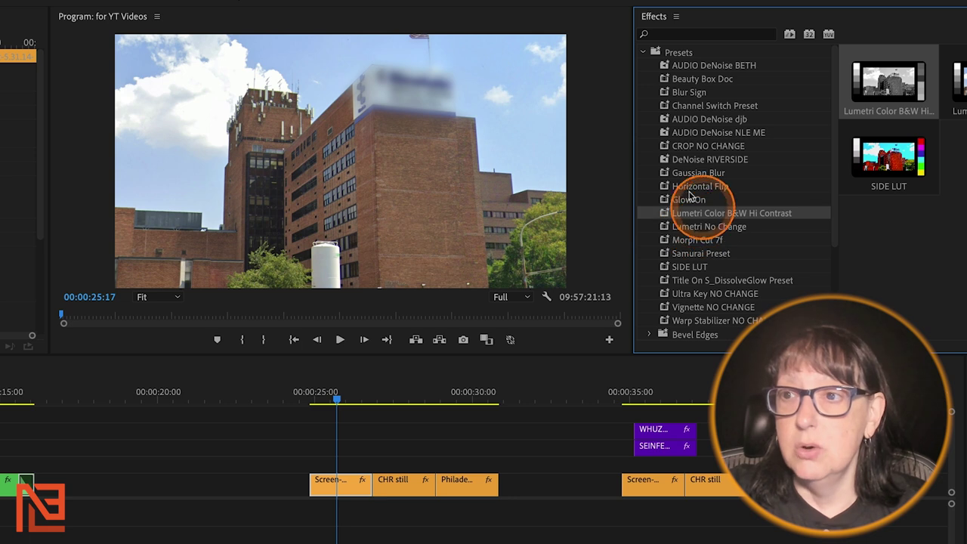
Search the effects for "lumetri c" and apply the Lumetri Color video effect to the Philadelphia clip at 00:00:29:20.
click(665, 162)
click(719, 35)
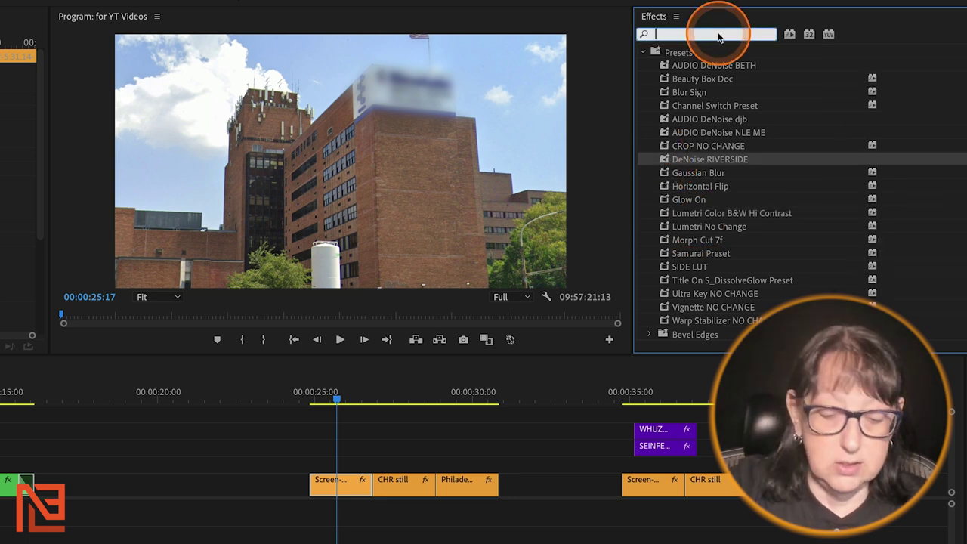
text(lumetri c)
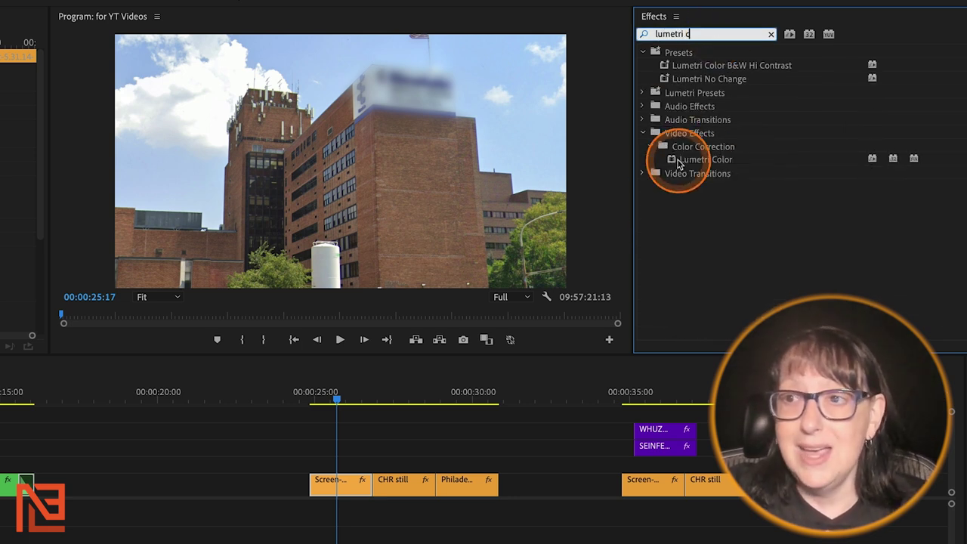
click(675, 163)
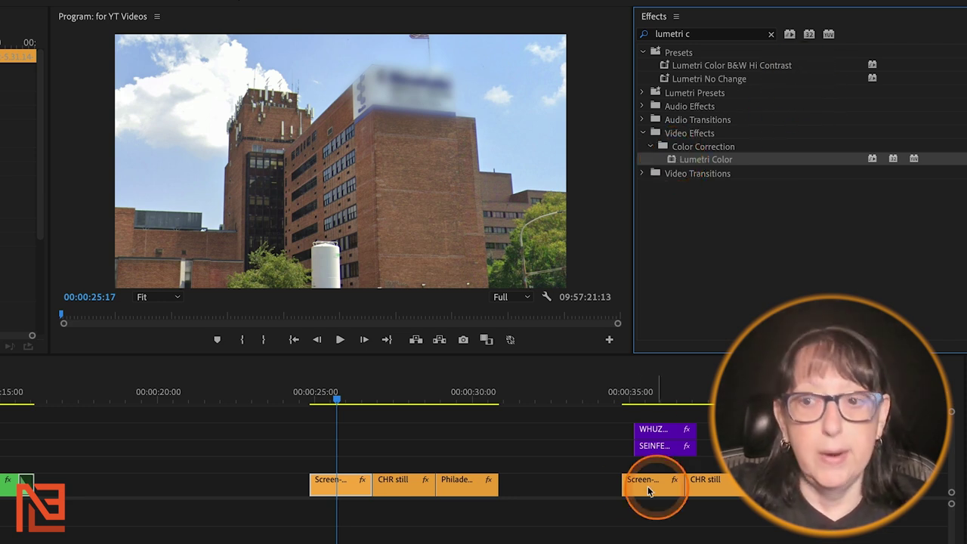
click(469, 391)
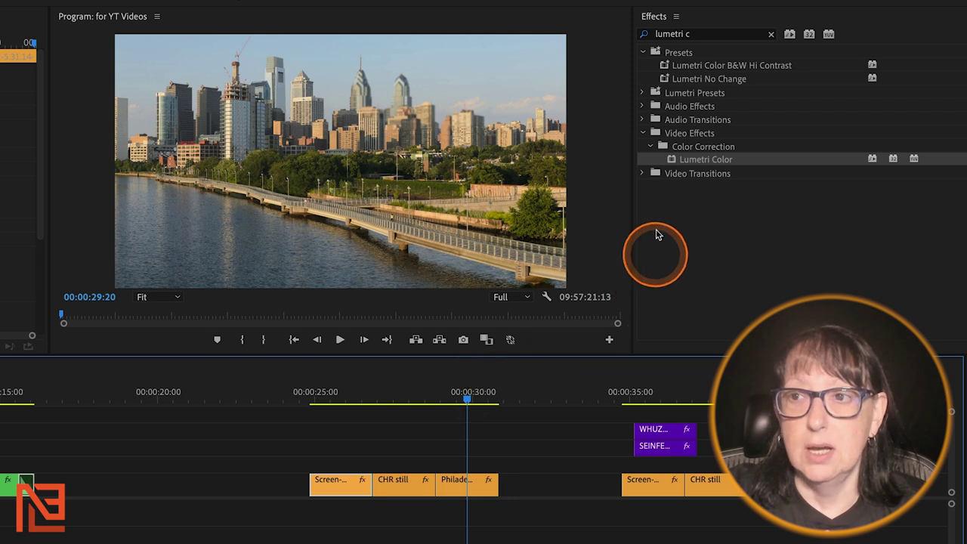
drag(671, 160, 467, 487)
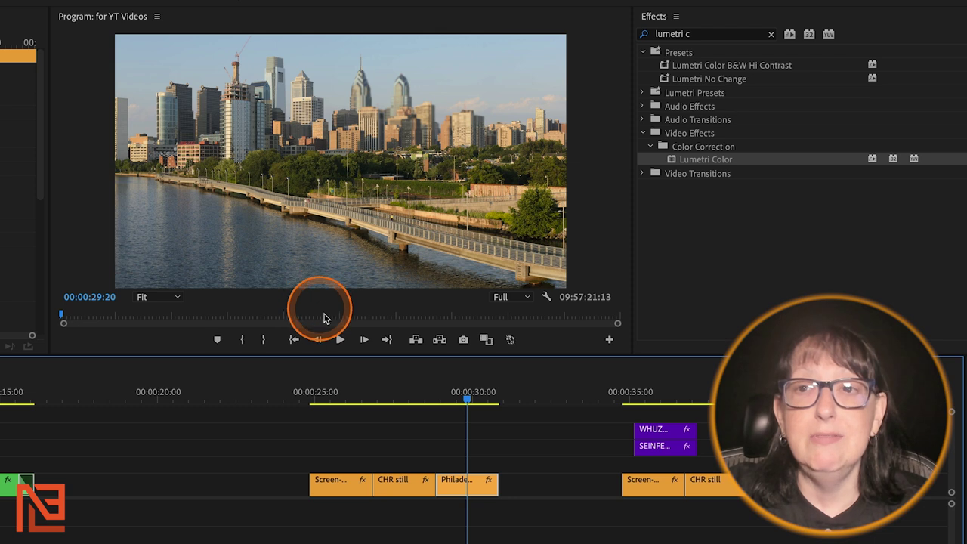
Start saving the Philadelphia clip's Lumetri Color effect as a preset named "Lumetri Color NO CHANGE" and cancel the save.
click(23, 181)
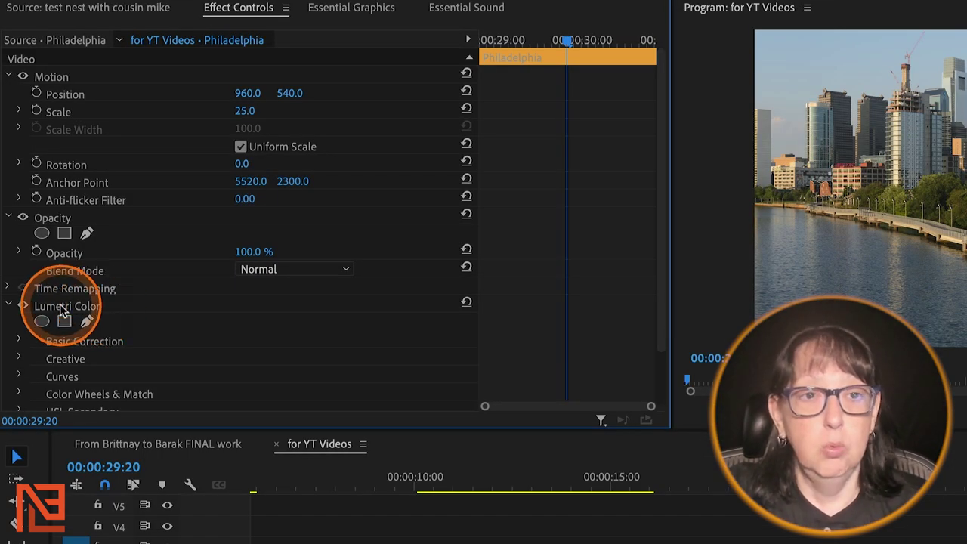
right_click(71, 306)
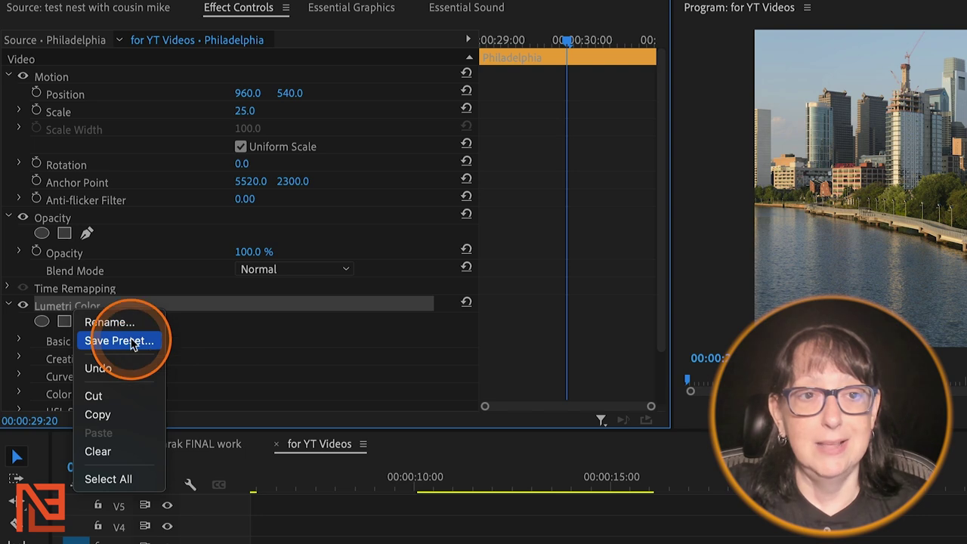
click(392, 396)
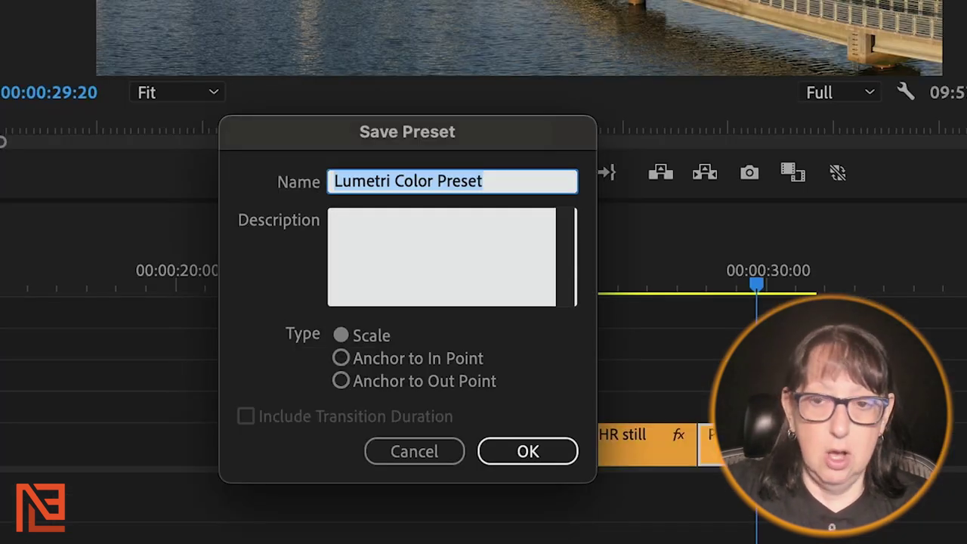
double_click(460, 179)
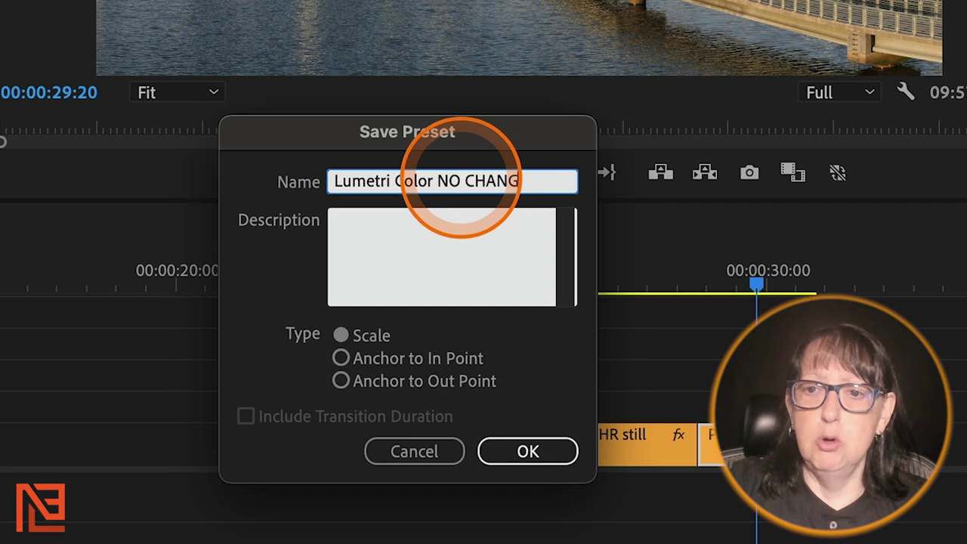
click(501, 451)
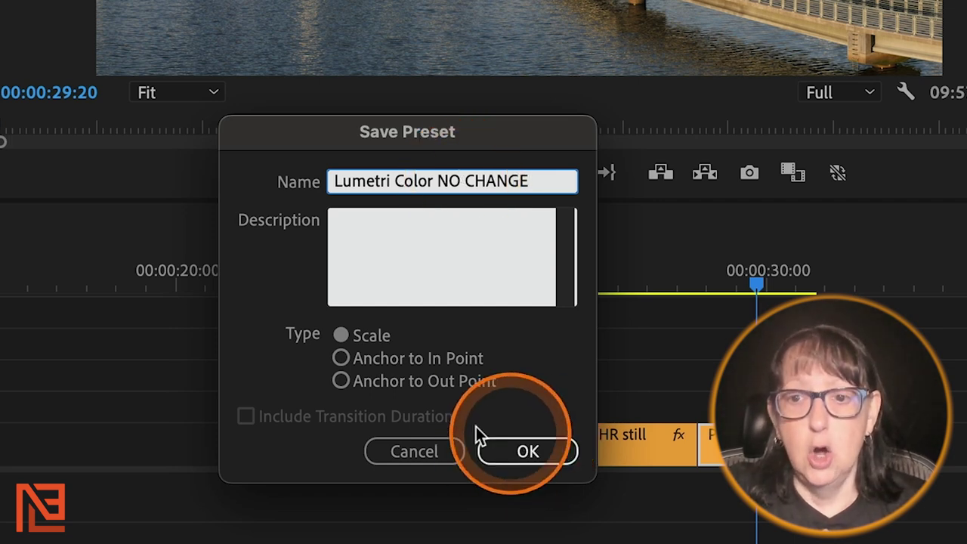
click(428, 448)
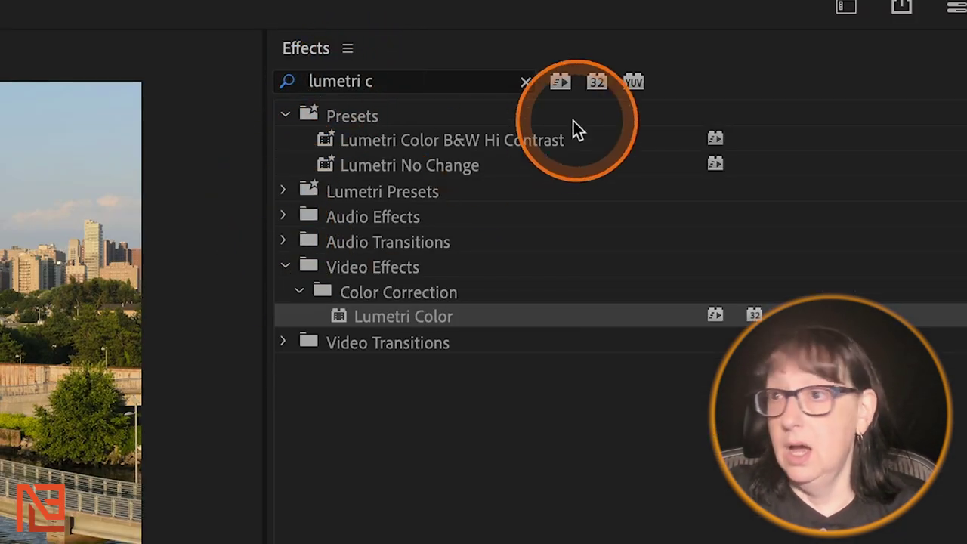
Clear the effects search, expand the Presets folder and select the Lumetri No Change preset.
click(527, 80)
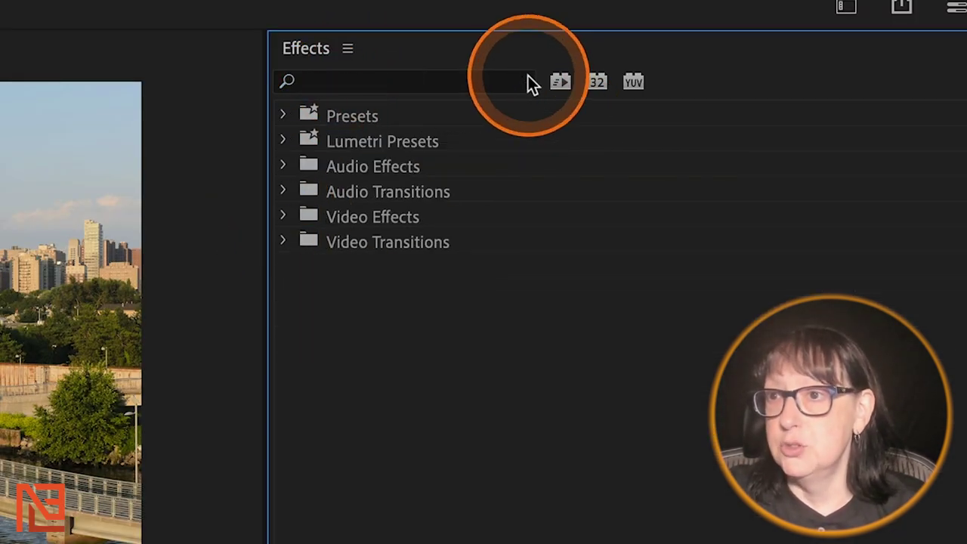
click(285, 114)
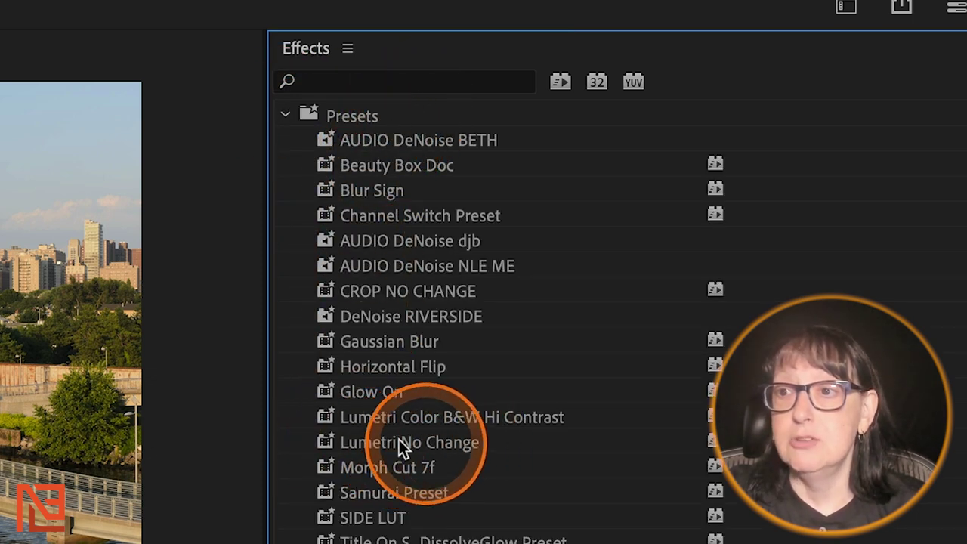
click(326, 442)
Collapse the Presets folder and look through the Lumetri Presets and Video Effects folders.
click(410, 84)
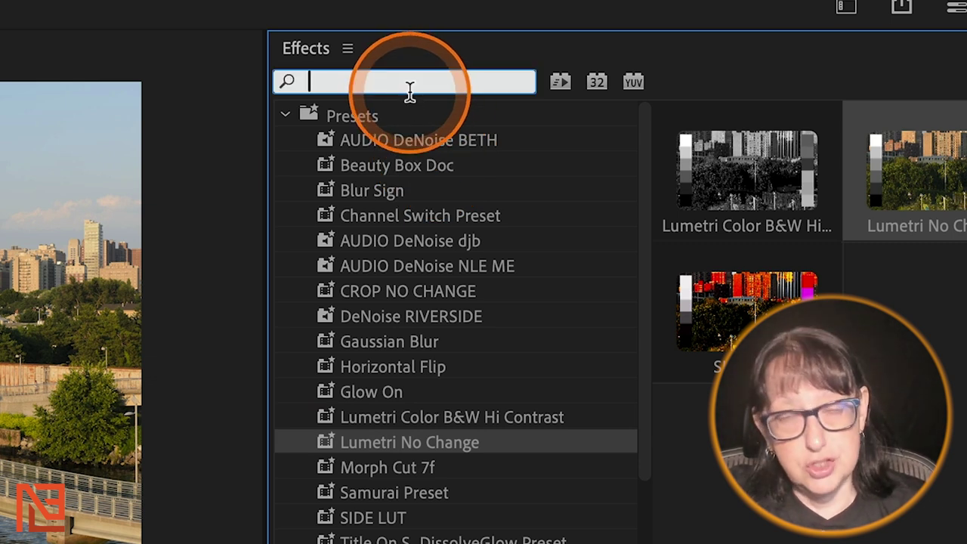
click(286, 115)
click(286, 143)
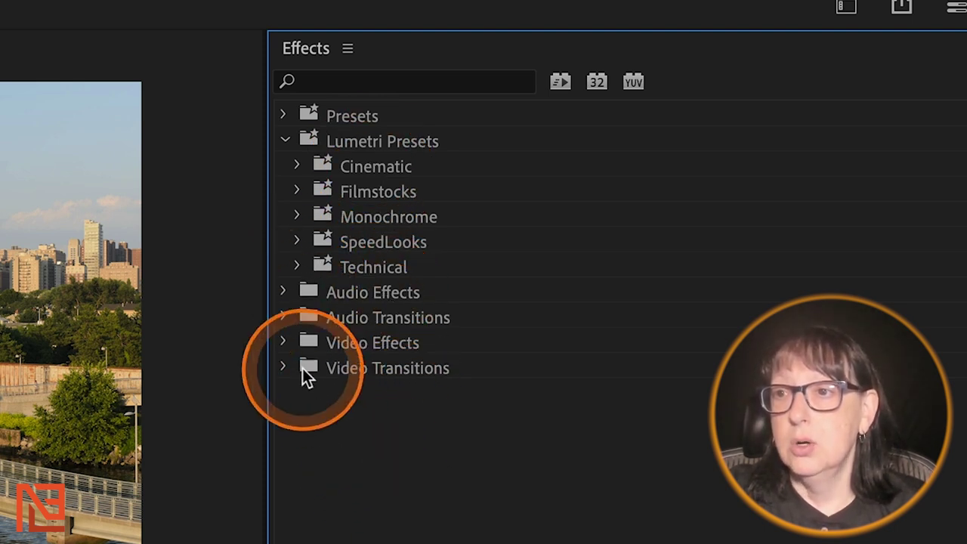
click(284, 341)
click(285, 342)
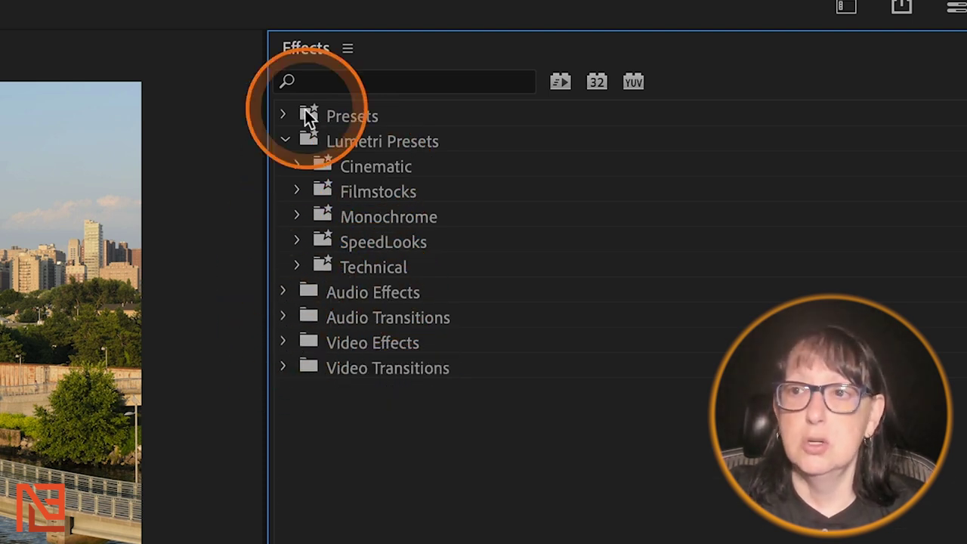
Collapse the Lumetri Presets folder, expand the Presets folder and show the options of the Philadelphia clip's Lumetri Color effect.
click(287, 140)
click(285, 113)
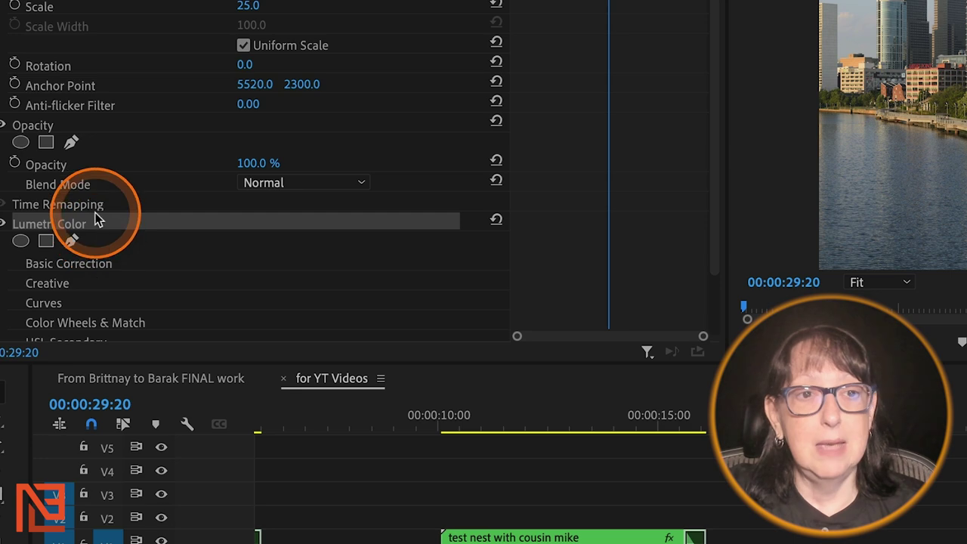
right_click(98, 217)
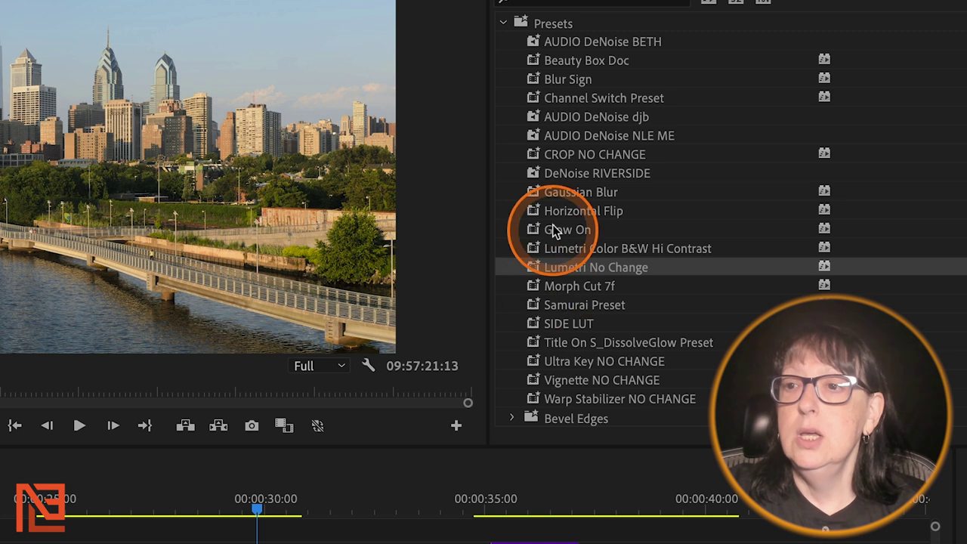
Apply the Morph Cut 7f preset to the cut between the Screen-Shot and CHR still clips.
click(540, 287)
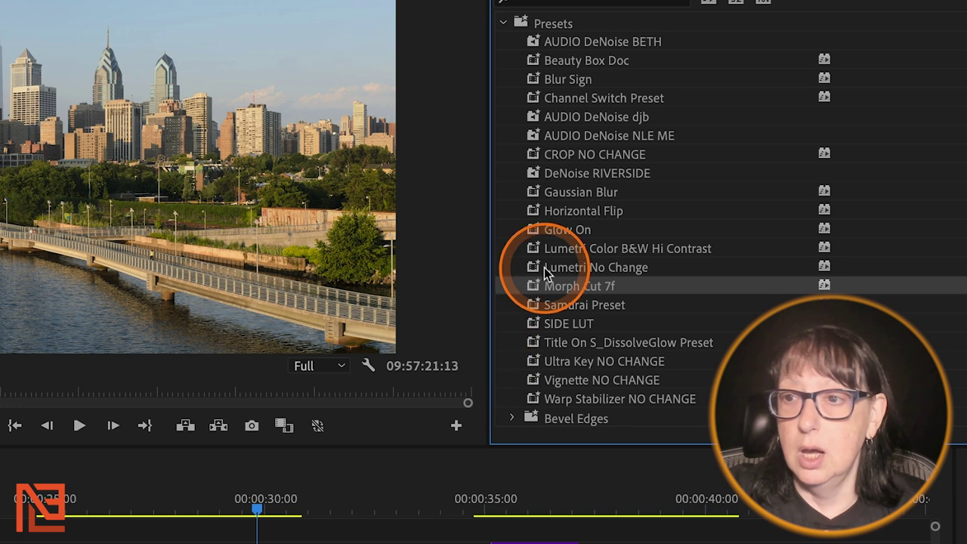
mouse_move(534, 287)
mouse_down()
mouse_move(254, 420)
mouse_move(126, 543)
mouse_up()
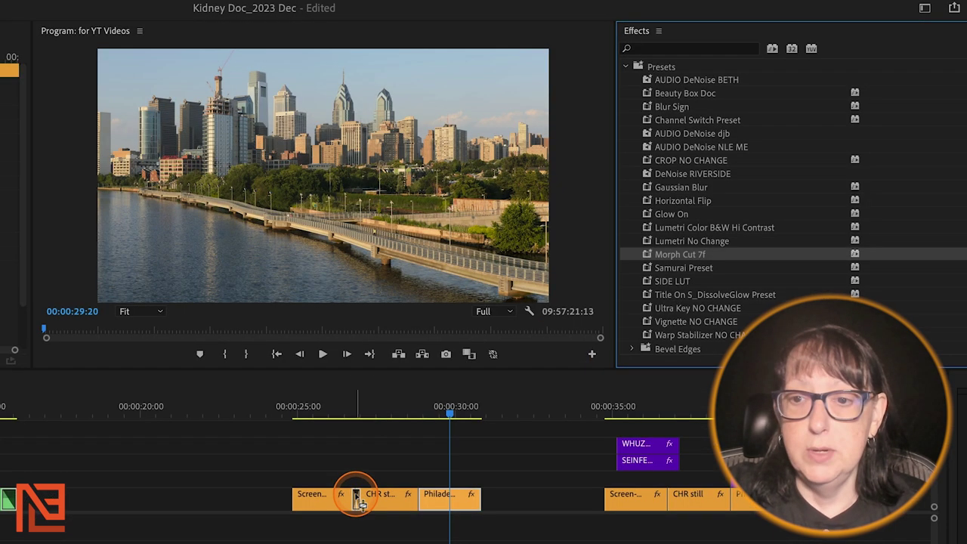
click(356, 410)
key(=)
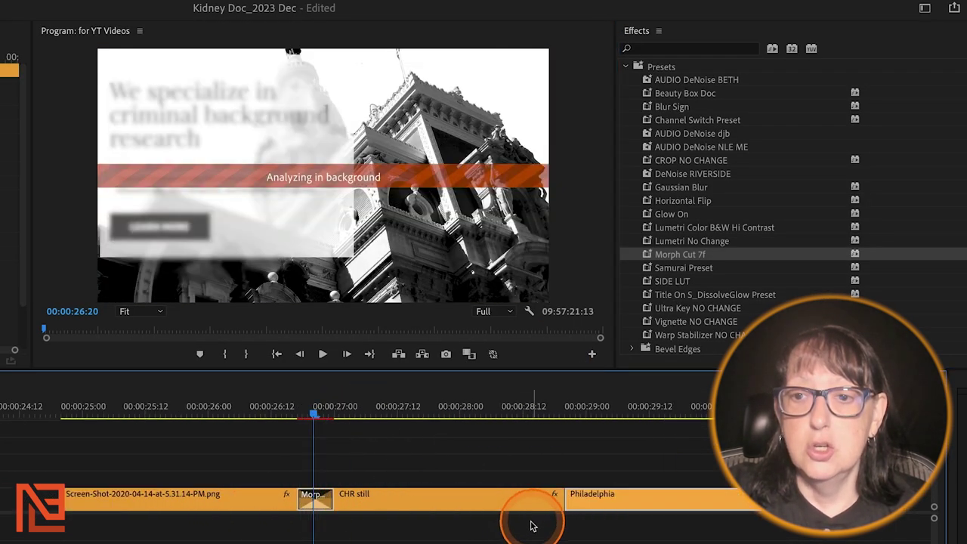
key(=)
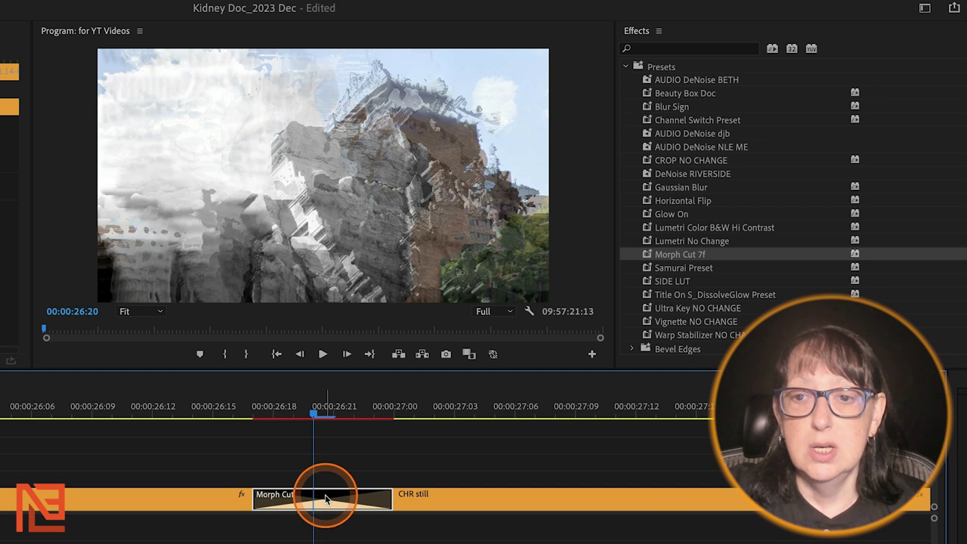
Select the Morph Cut transition and examine the option for saving it as a preset.
click(326, 497)
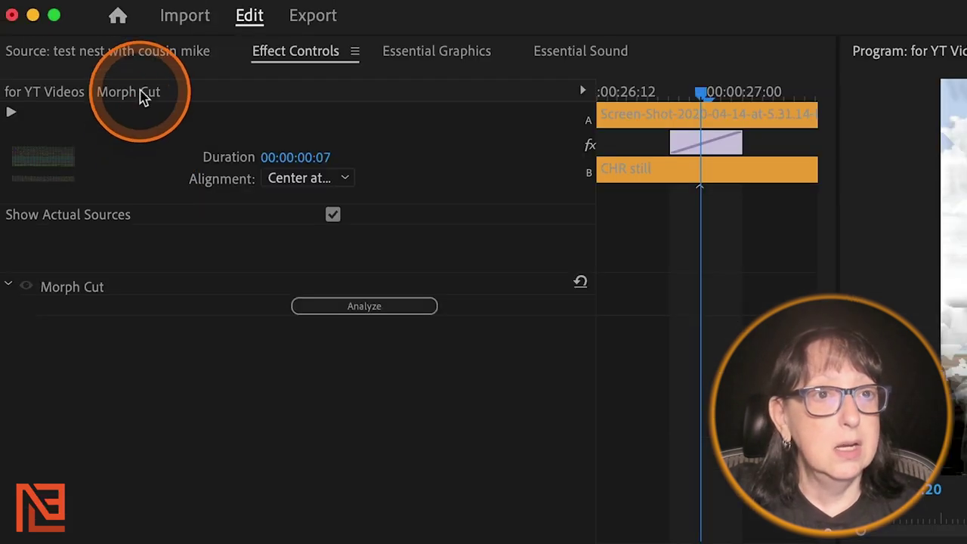
click(142, 88)
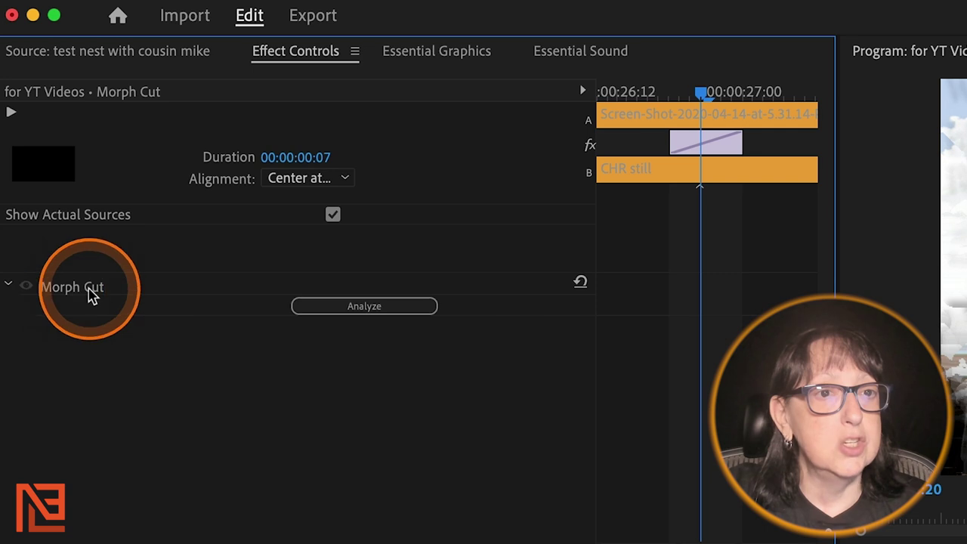
right_click(89, 295)
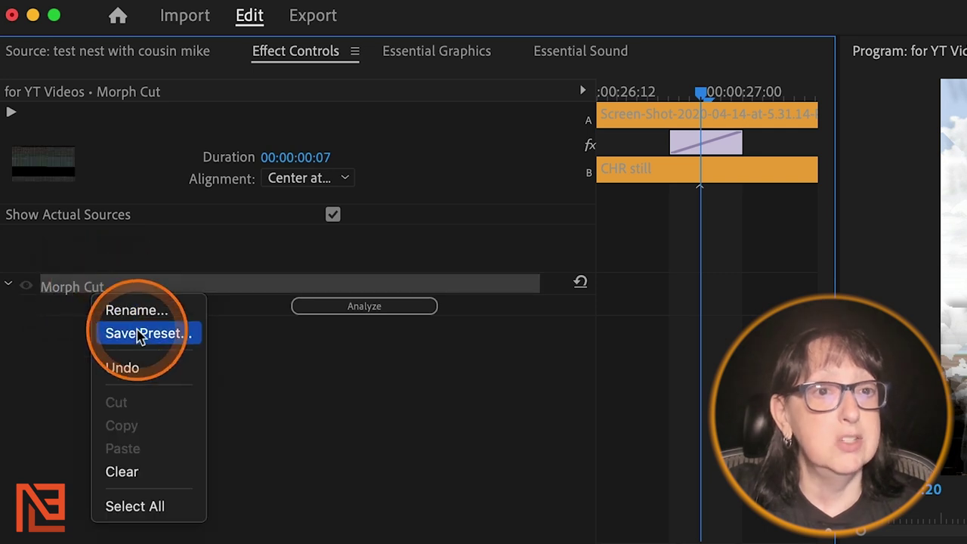
click(367, 461)
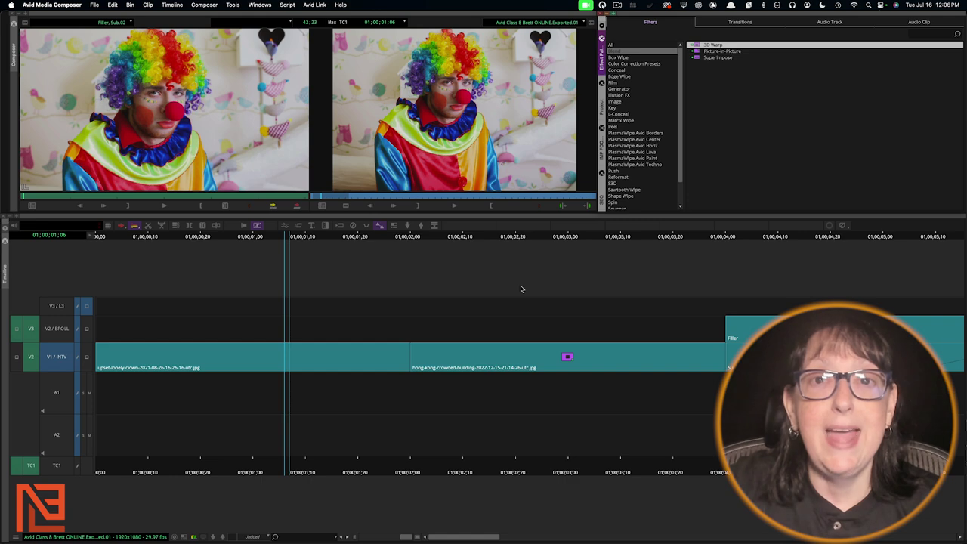
Switch to Avid Media Composer and create a bin named "FX BIN" in the project's SCRIPTS folder.
click(291, 354)
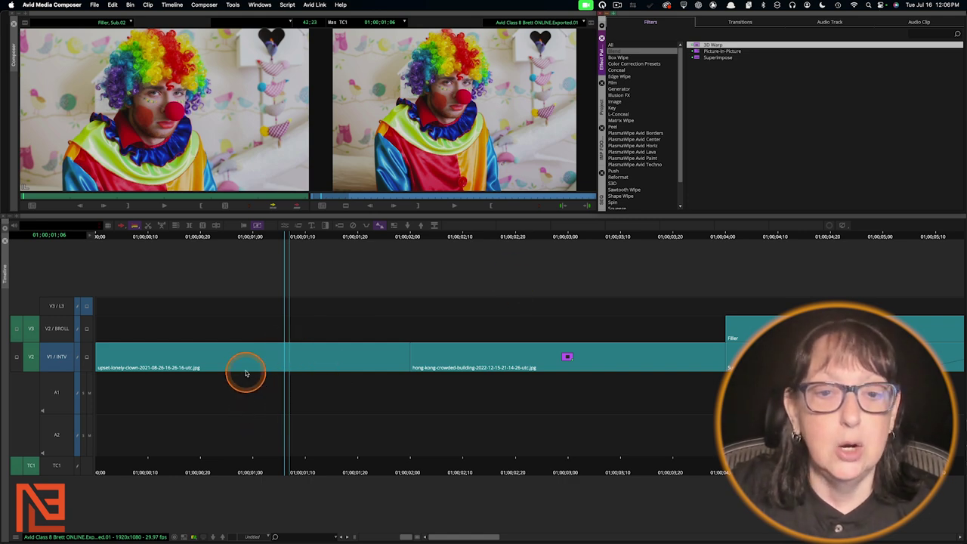
click(601, 106)
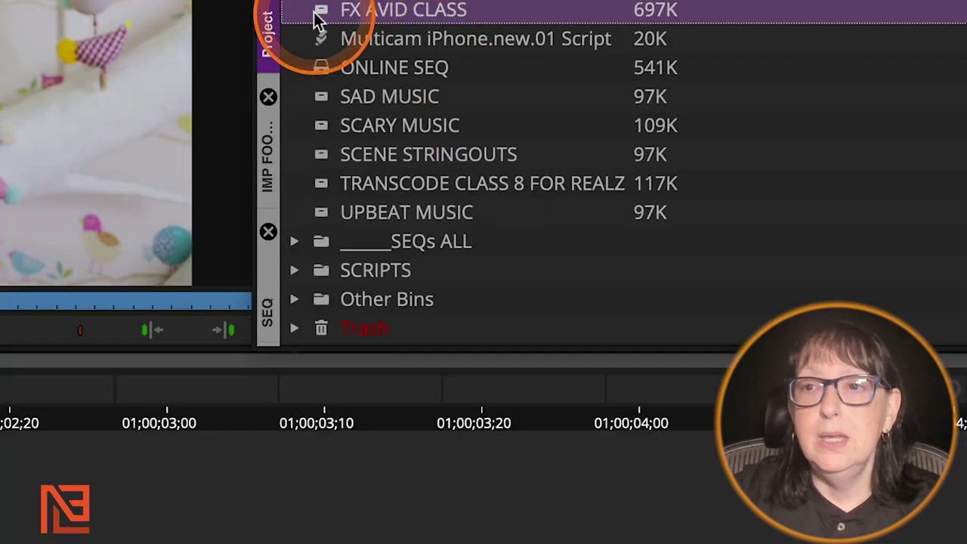
right_click(561, 277)
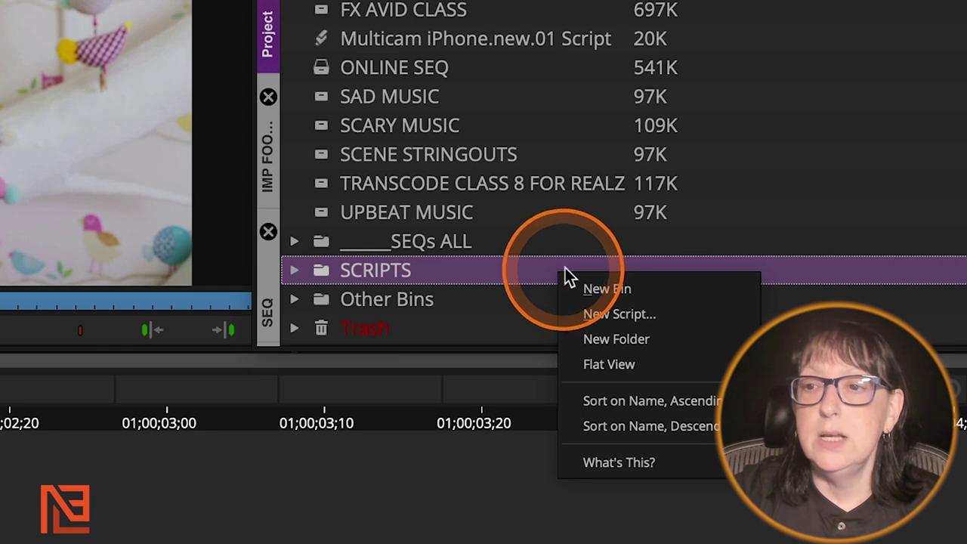
click(607, 290)
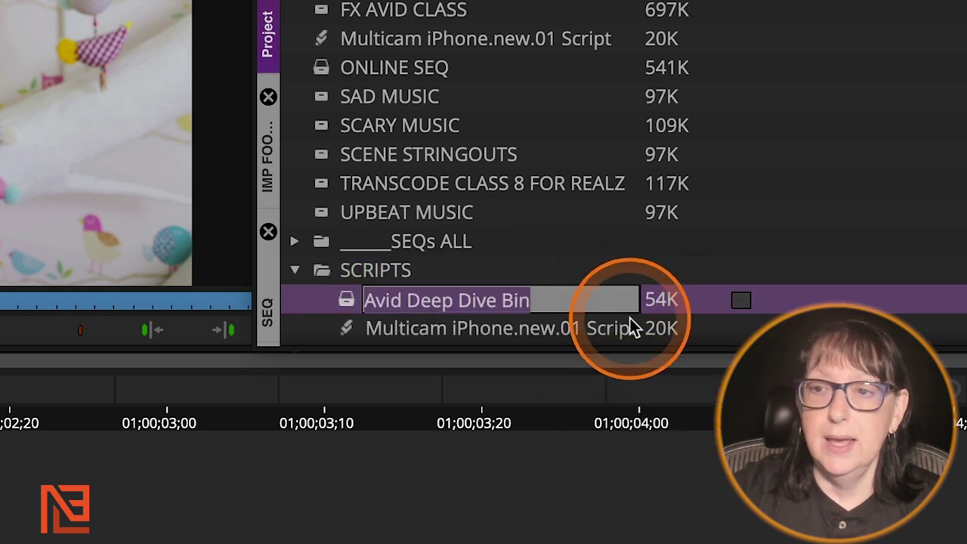
text(F)
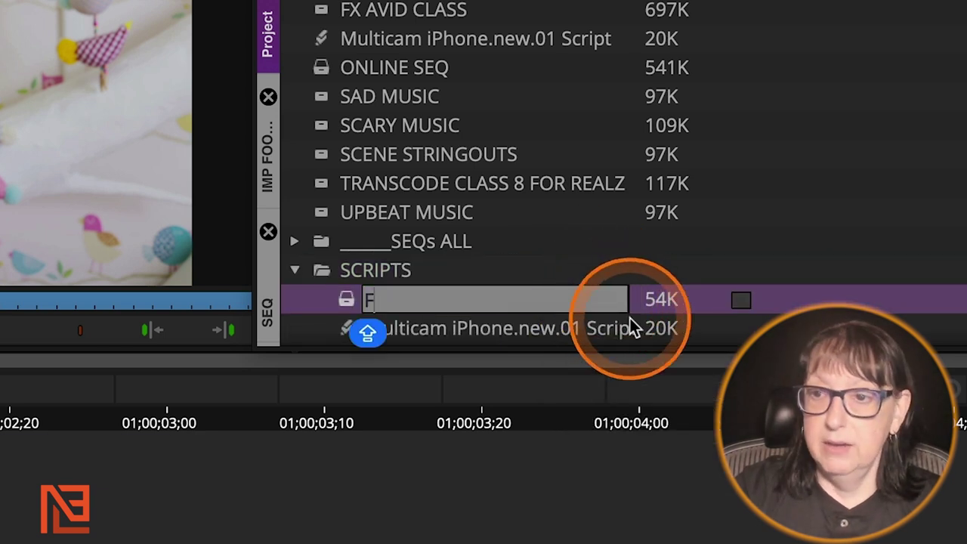
text(X)
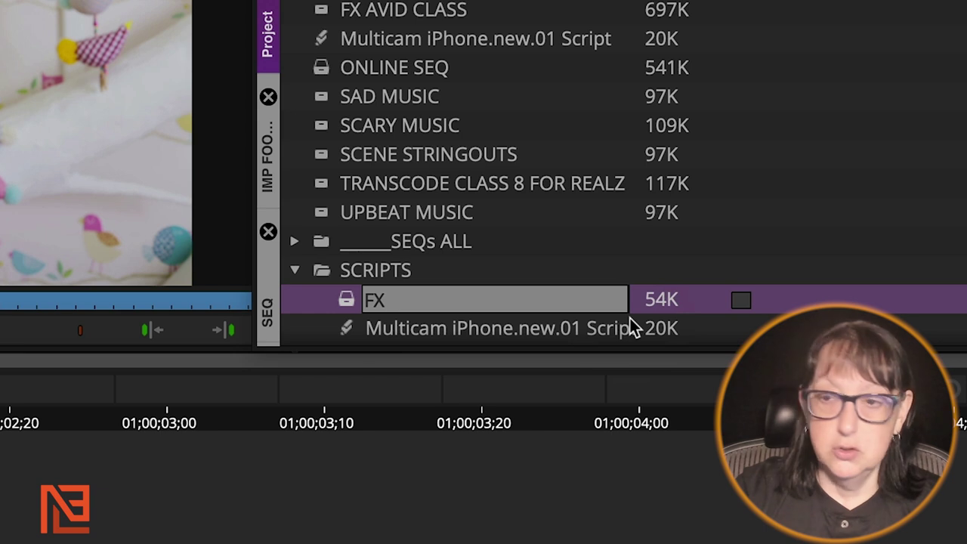
text( BIN)
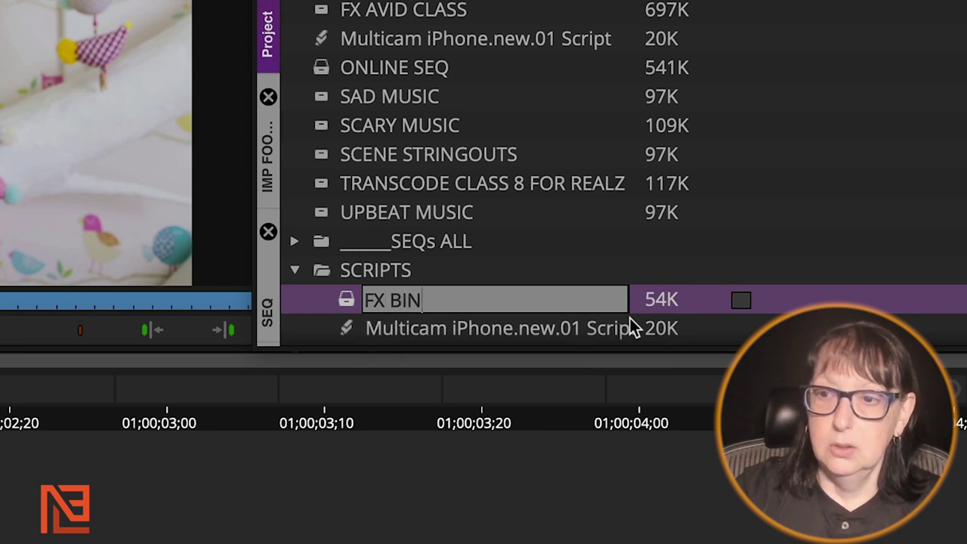
key(Return)
Move FX BIN out of the SCRIPTS folder to the project's top level and open it.
drag(630, 324, 395, 134)
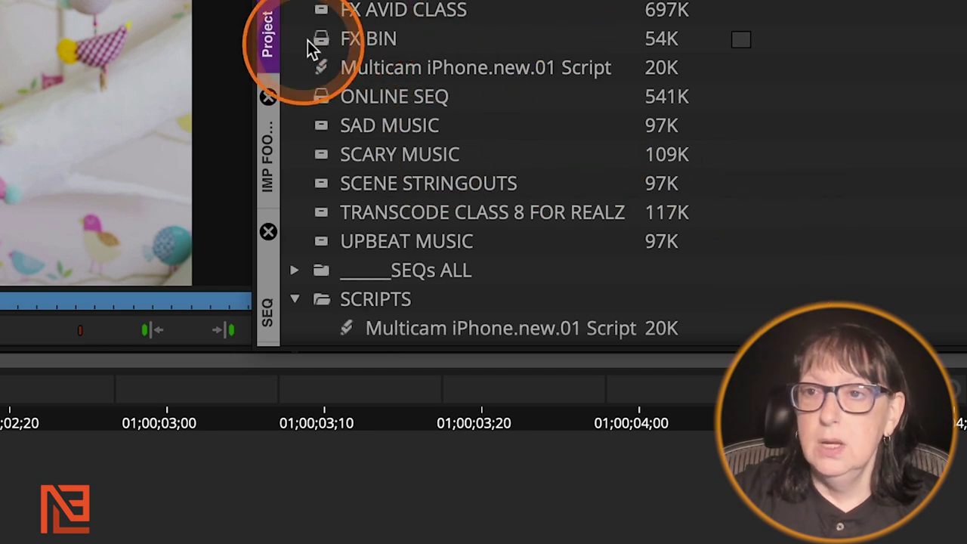
double_click(319, 35)
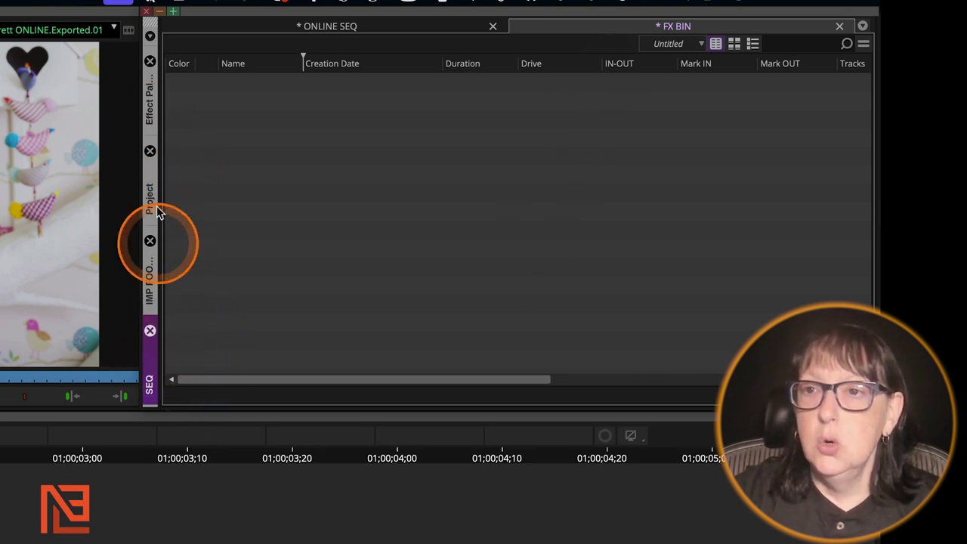
Apply the Color Effect from the Image category of the Effect Palette to the upset-lonely-clown clip on V1.
click(149, 113)
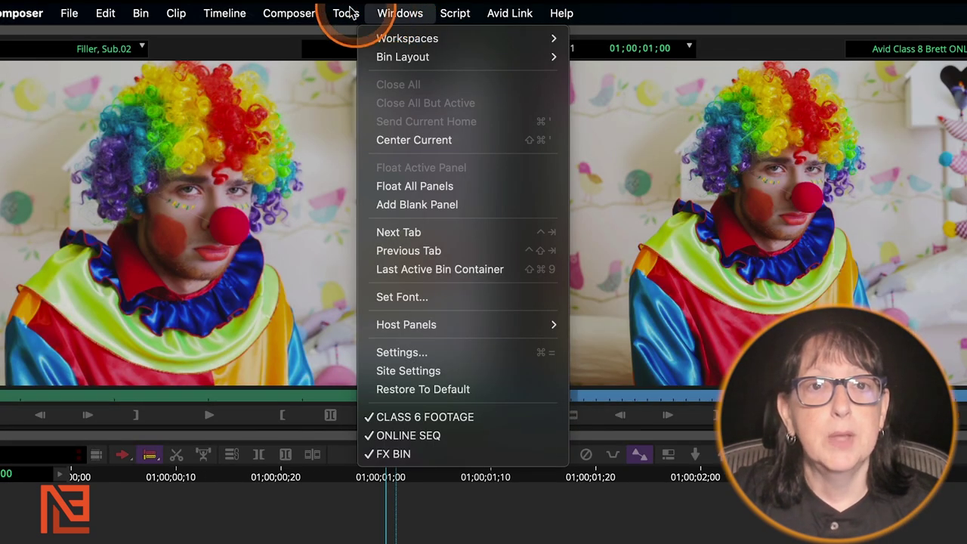
click(345, 13)
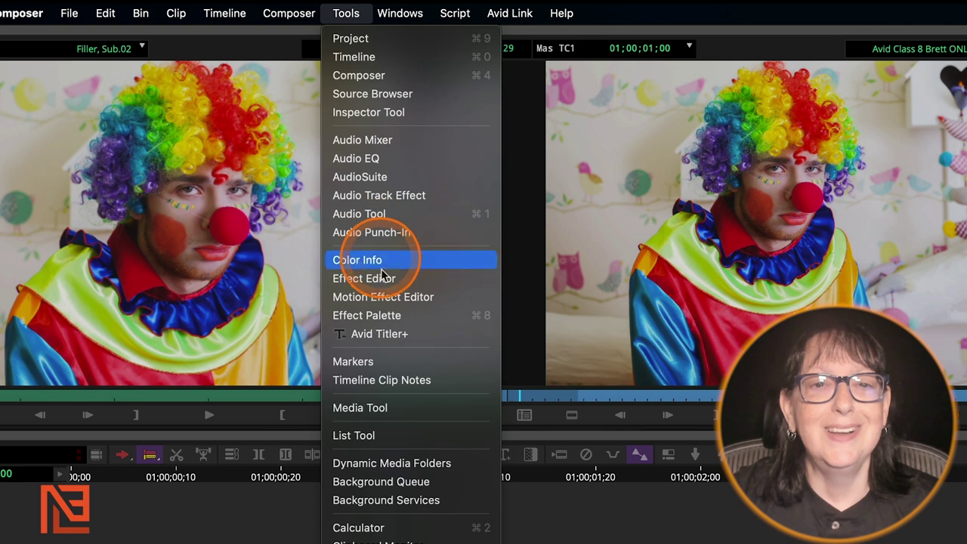
click(491, 317)
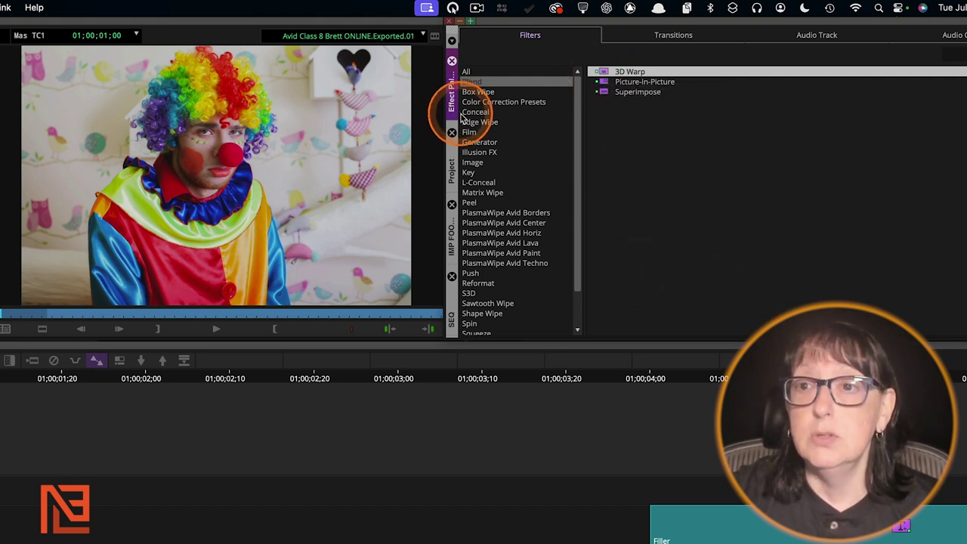
click(469, 164)
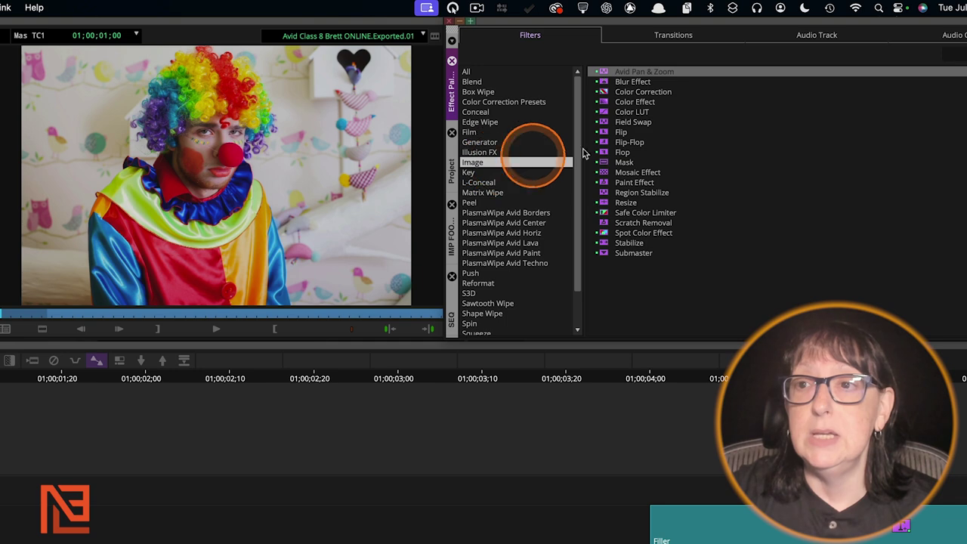
click(603, 106)
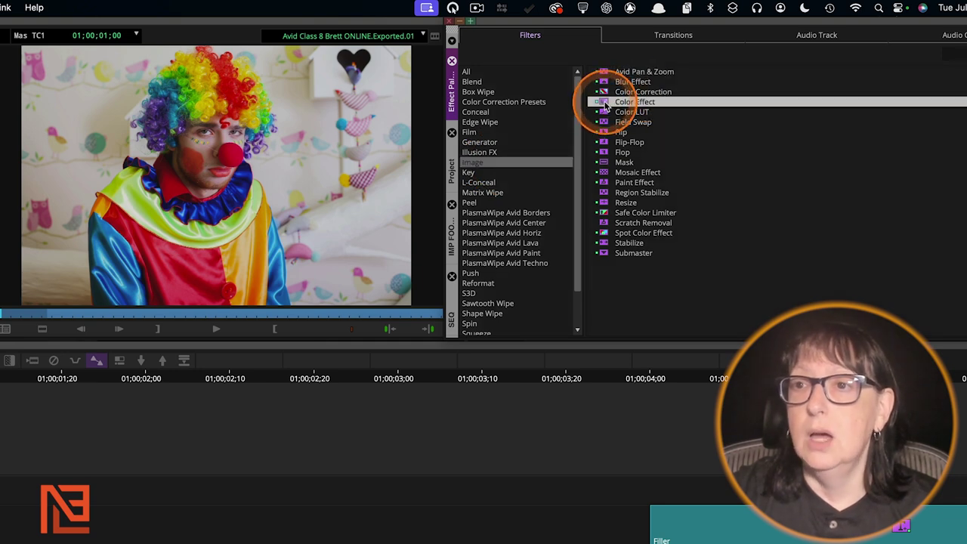
drag(605, 106, 270, 352)
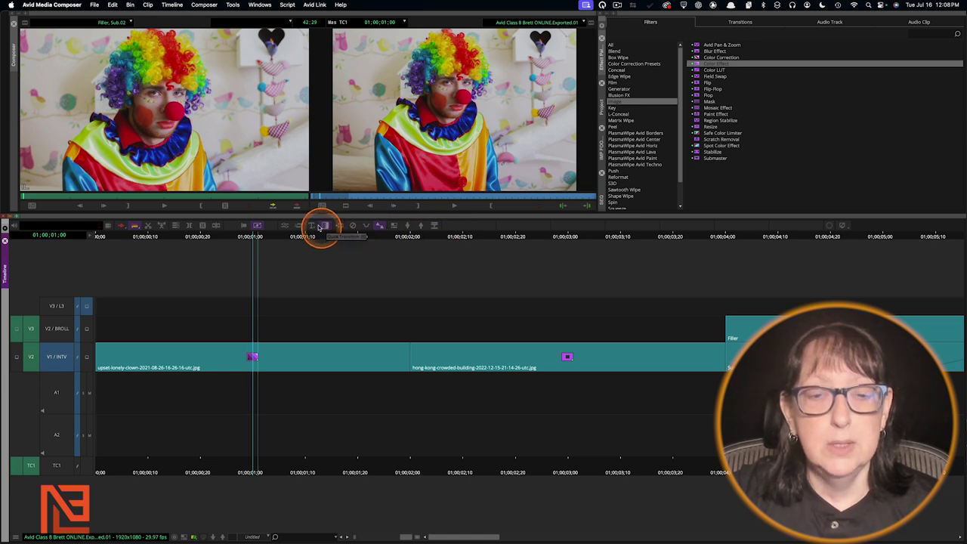
Set the clown clip's Color Effect to Post 18, Solar 255, Red gain 153 and Blue gain 32.
click(285, 228)
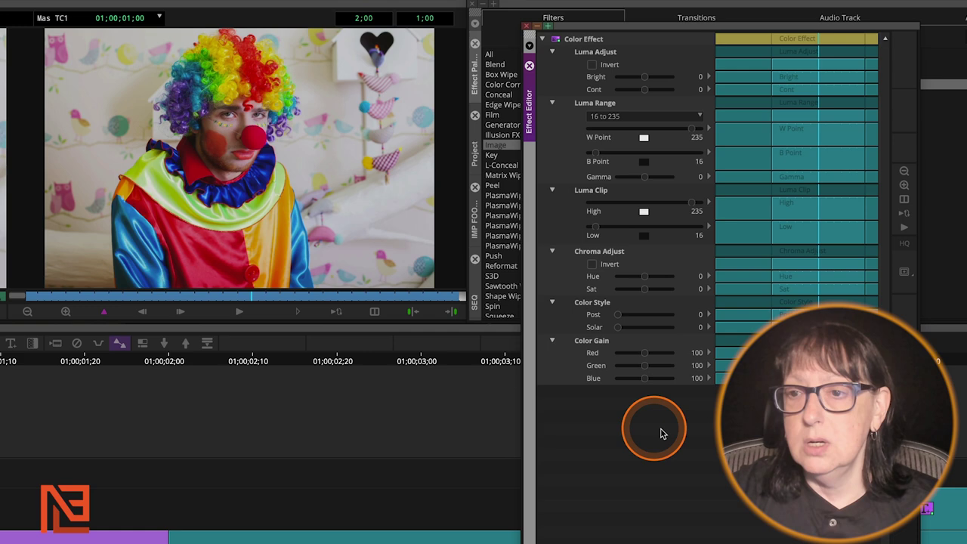
drag(619, 328, 676, 331)
drag(619, 314, 656, 315)
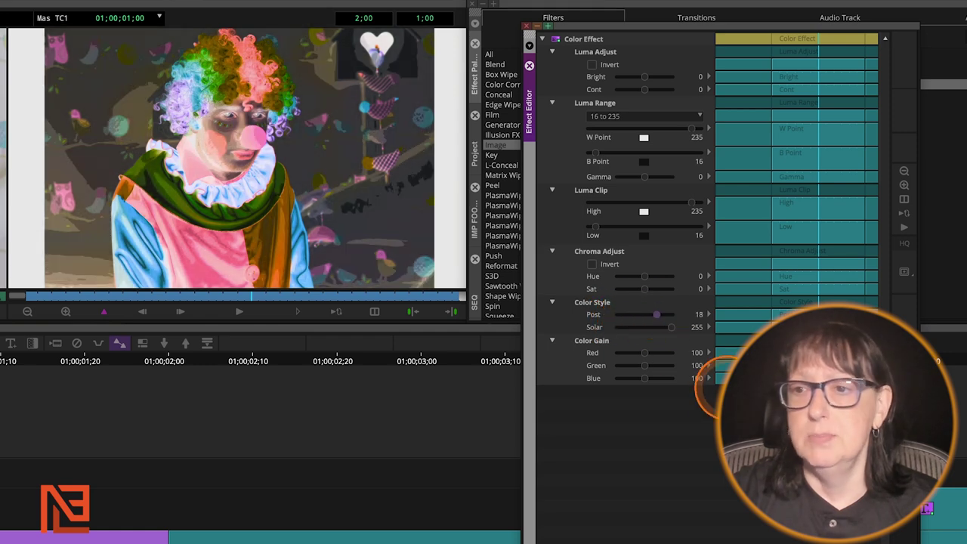
drag(643, 353, 627, 385)
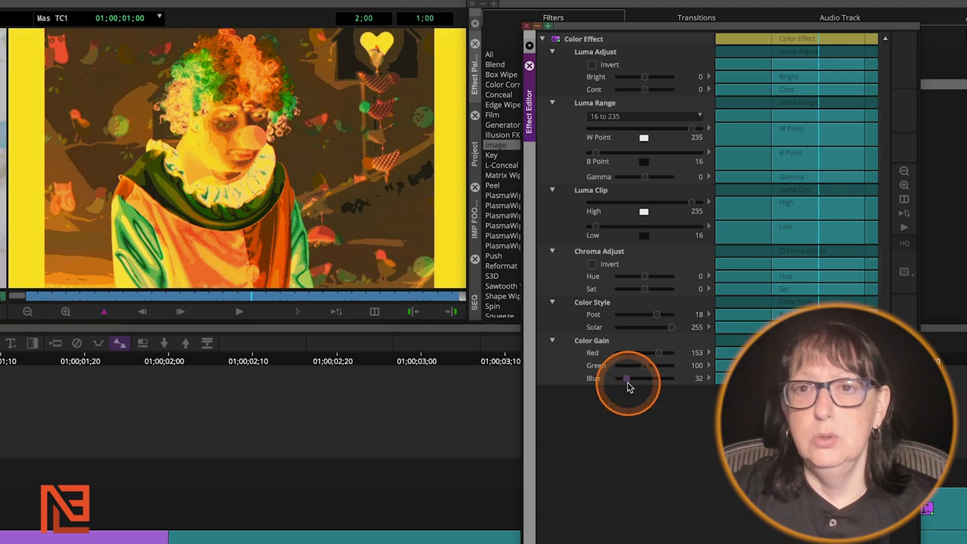
click(527, 26)
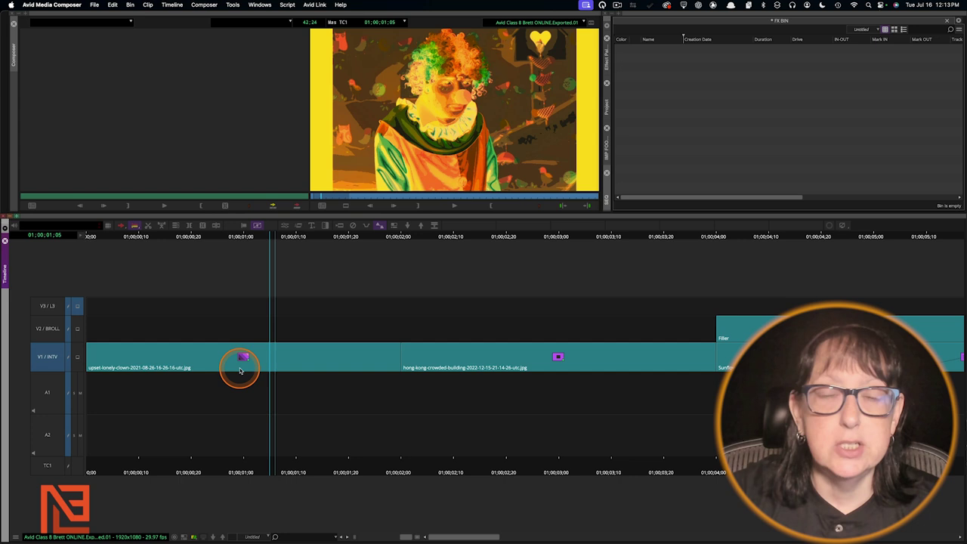
Remove the existing effect from the hong-kong-crowded-building clip on V1.
drag(252, 368, 280, 385)
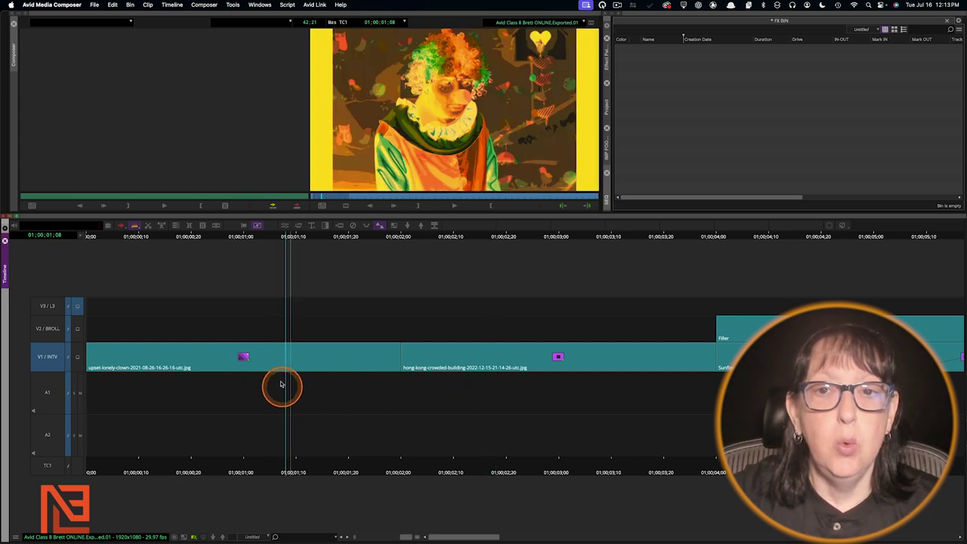
key(super+bracketleft)
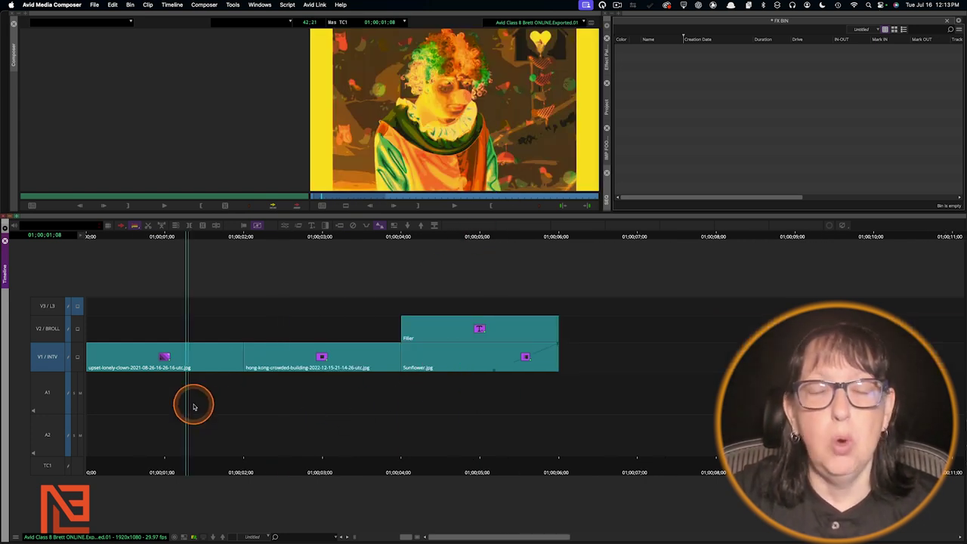
click(165, 355)
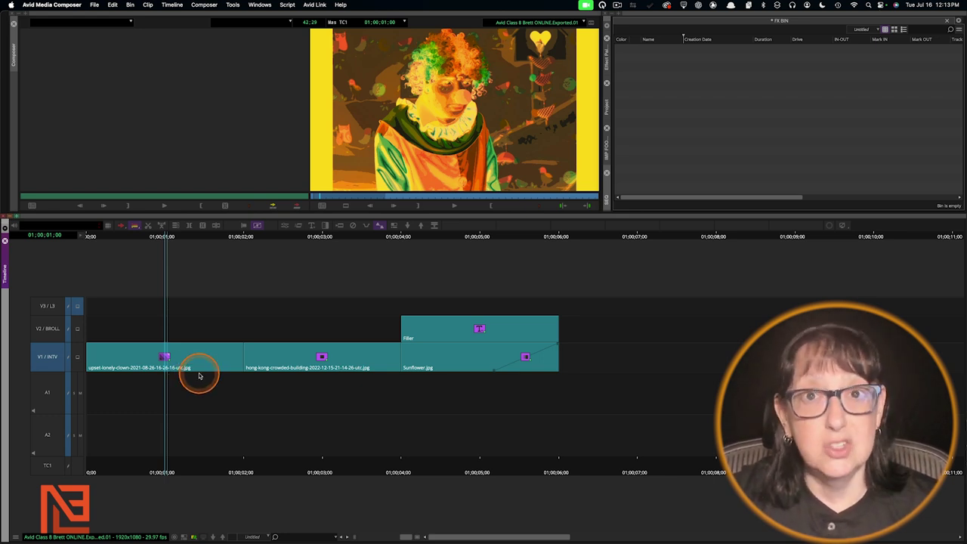
click(316, 373)
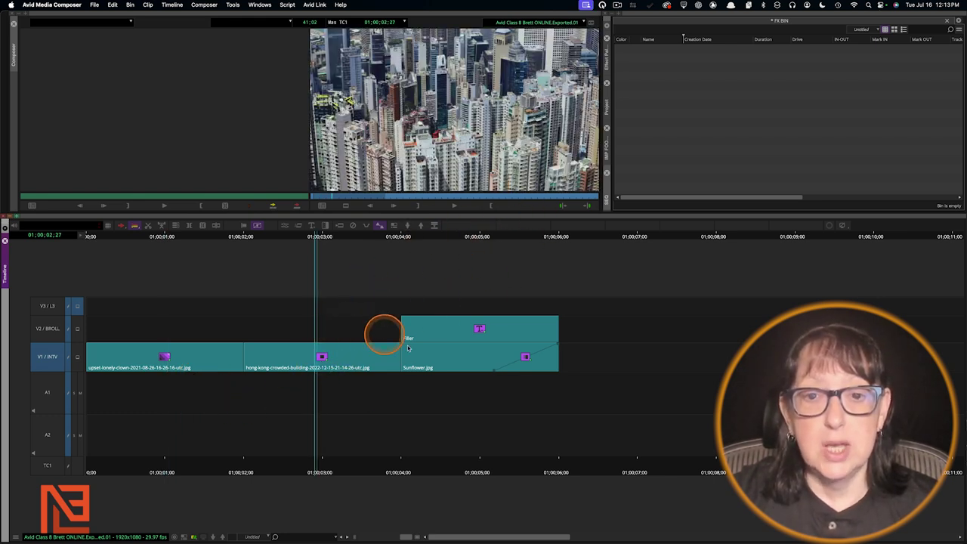
click(354, 226)
Review the clown clip with its Color Effect, and park the playhead on the hong-kong-crowded-building clip at 01;00;02;25.
drag(130, 378, 185, 382)
click(154, 376)
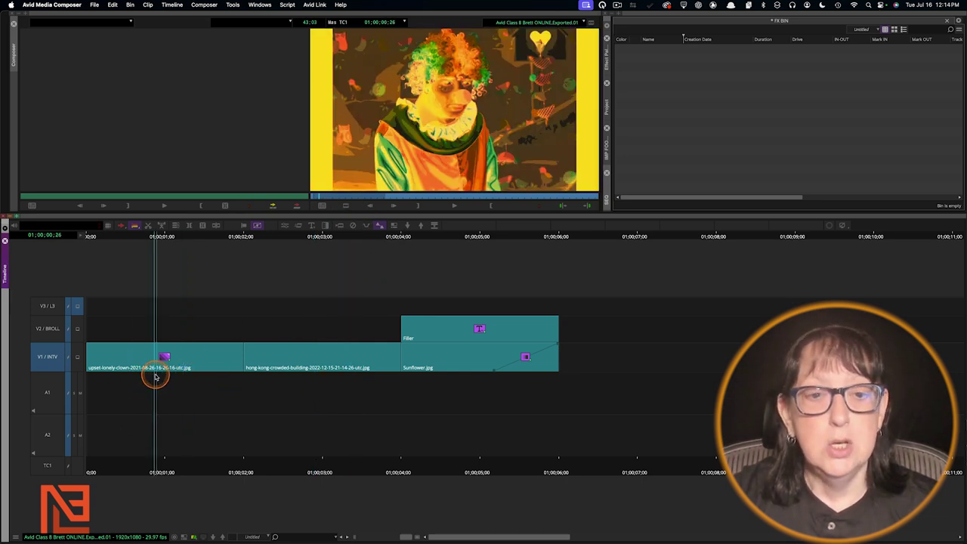
click(310, 361)
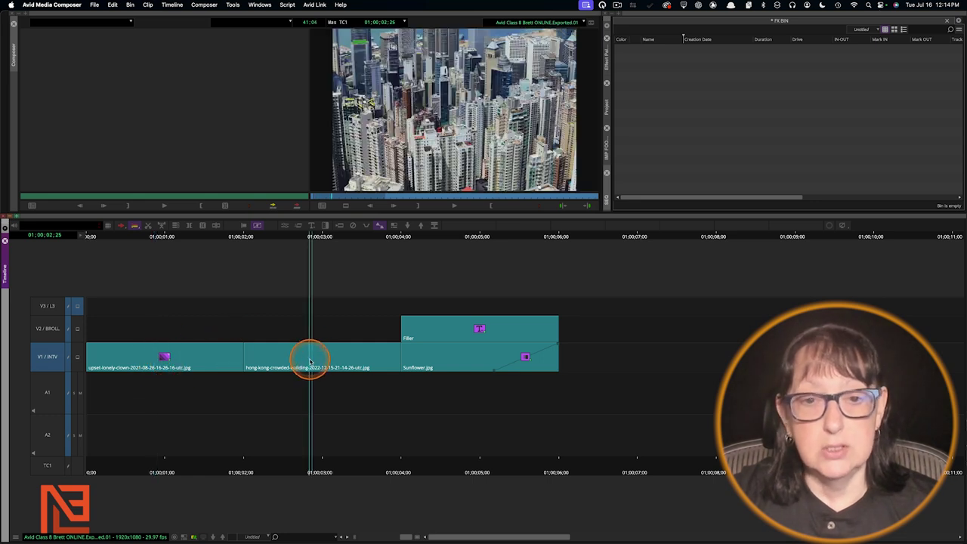
Save the clown clip's adjusted Color Effect from the Effect Editor into the FX BIN, and close the Effect Editor.
click(198, 385)
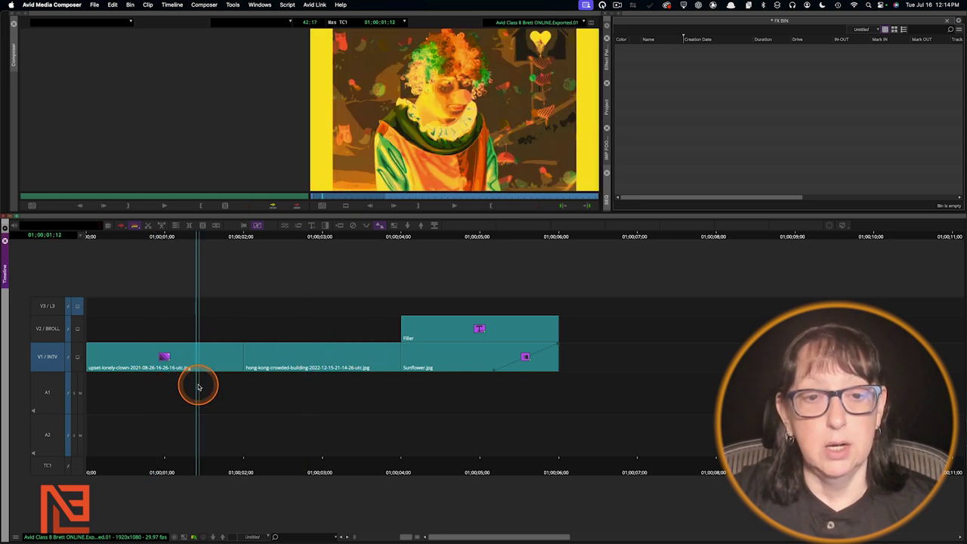
click(285, 225)
drag(719, 30, 436, 28)
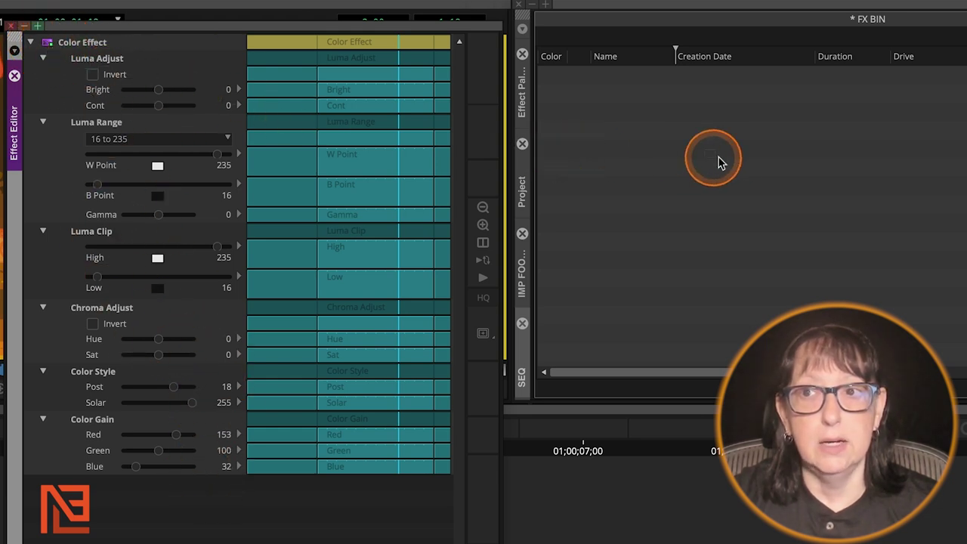
drag(718, 162, 723, 170)
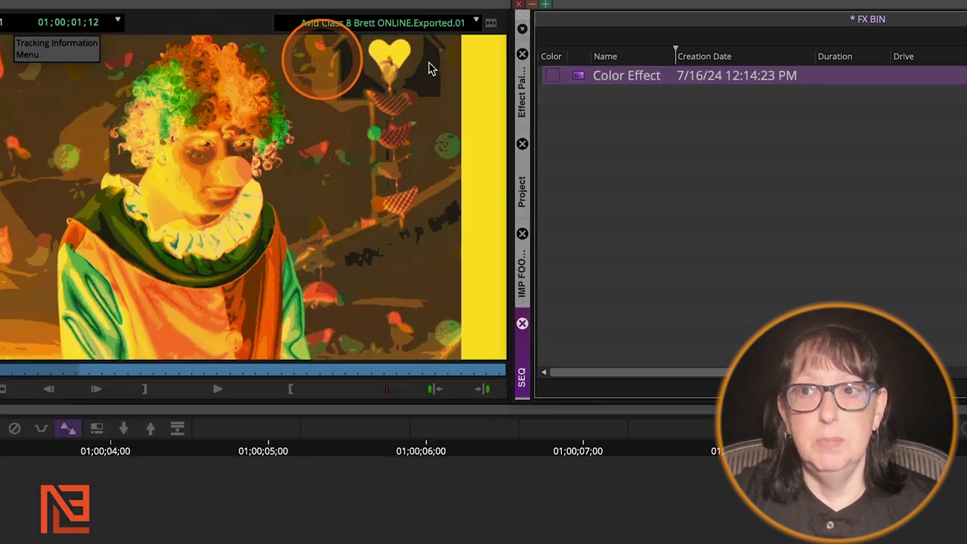
click(11, 25)
Rename the saved Color Effect in the FX BIN to "Nuclear Summer Color FX" and widen the Name column to fit it.
click(625, 87)
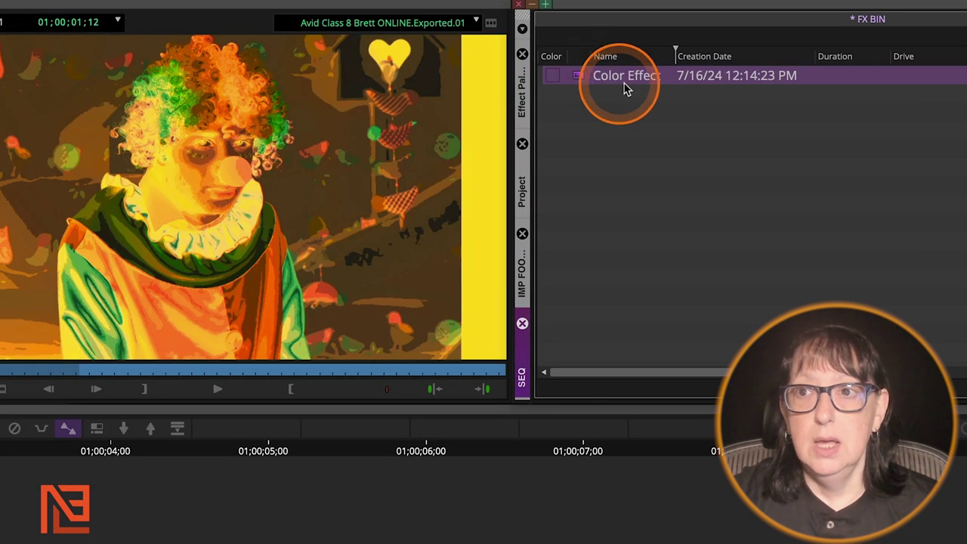
click(627, 87)
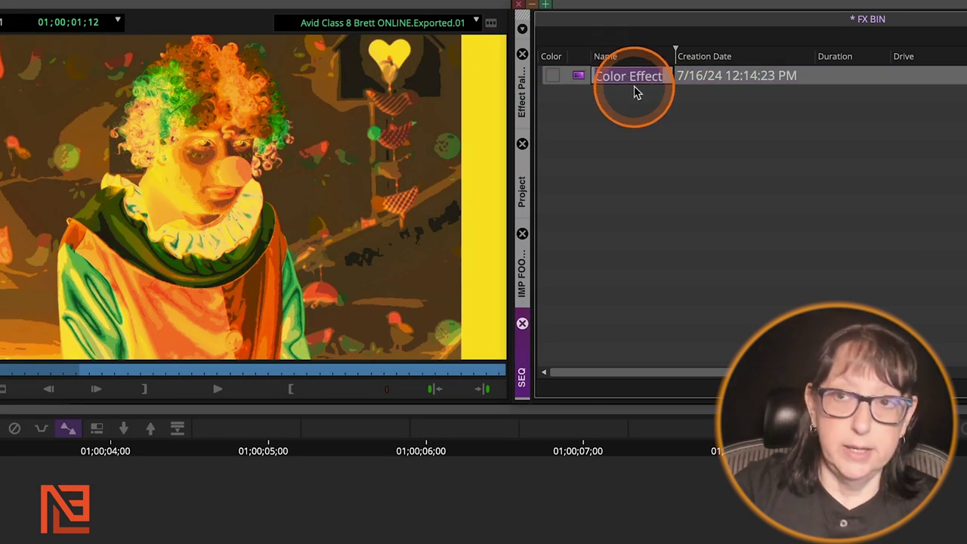
text(Nucl)
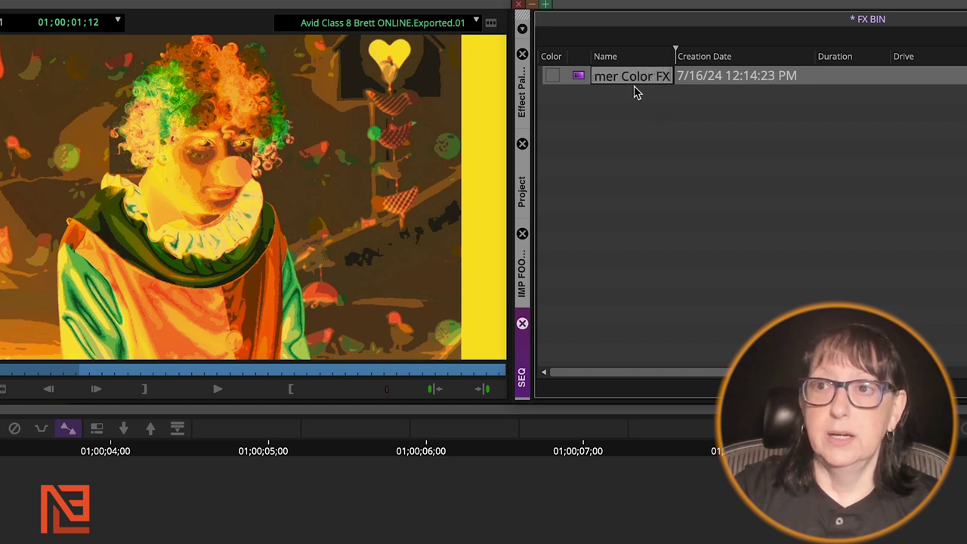
key(Return)
click(653, 83)
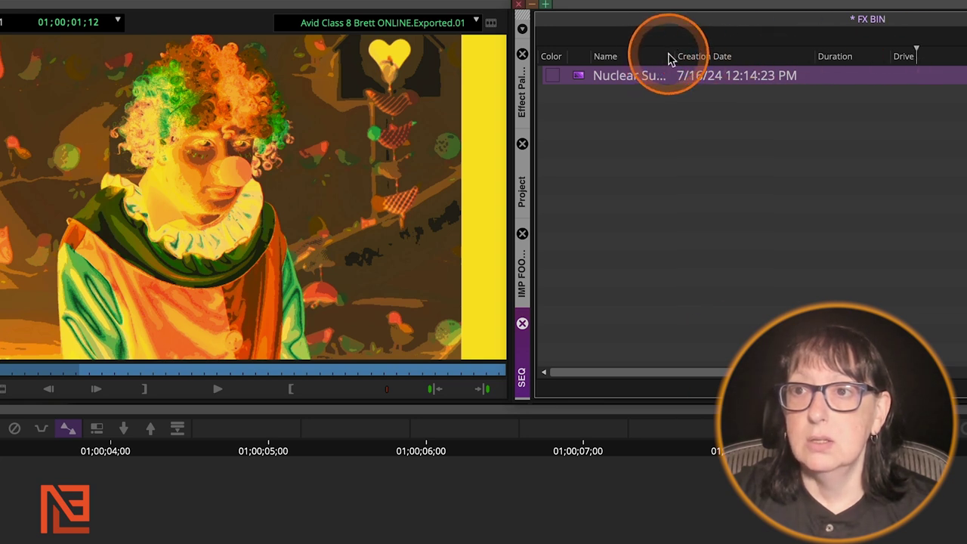
drag(673, 56, 916, 56)
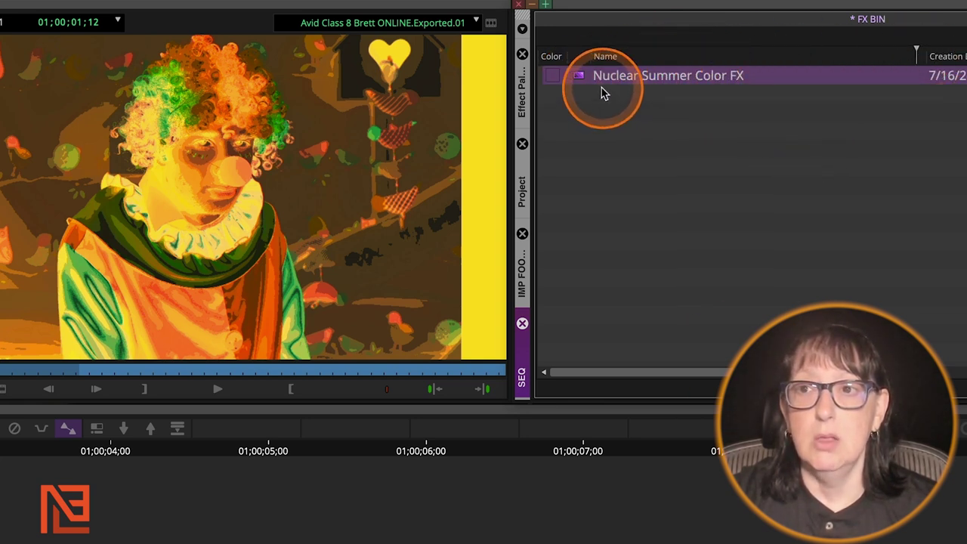
Apply the Nuclear Summer Color FX preset from the FX BIN to the hong-kong-crowded-building clip on V1.
drag(579, 84, 465, 310)
click(465, 64)
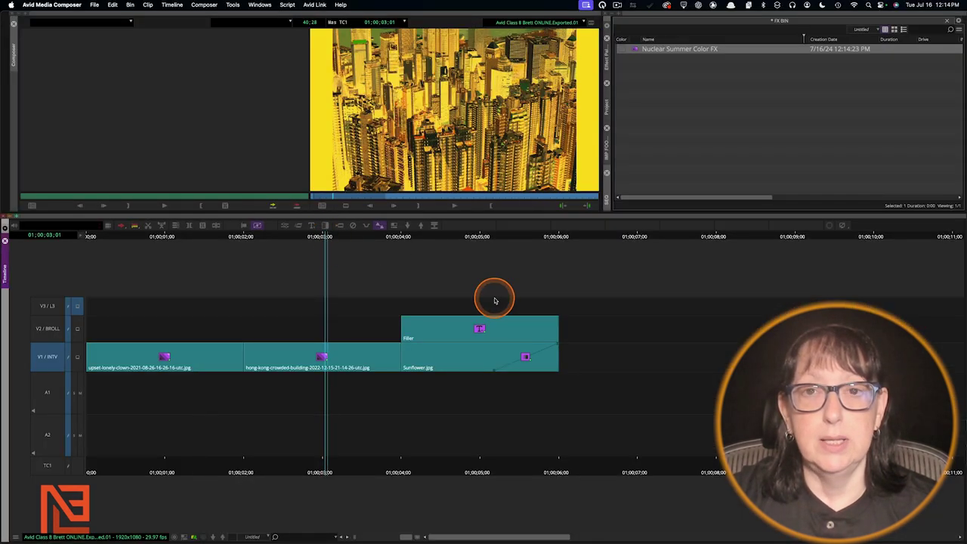
Add the 3D Warp effect from the Blend category on top of the upset-lonely-clown clip's Color Effect on V1.
click(184, 239)
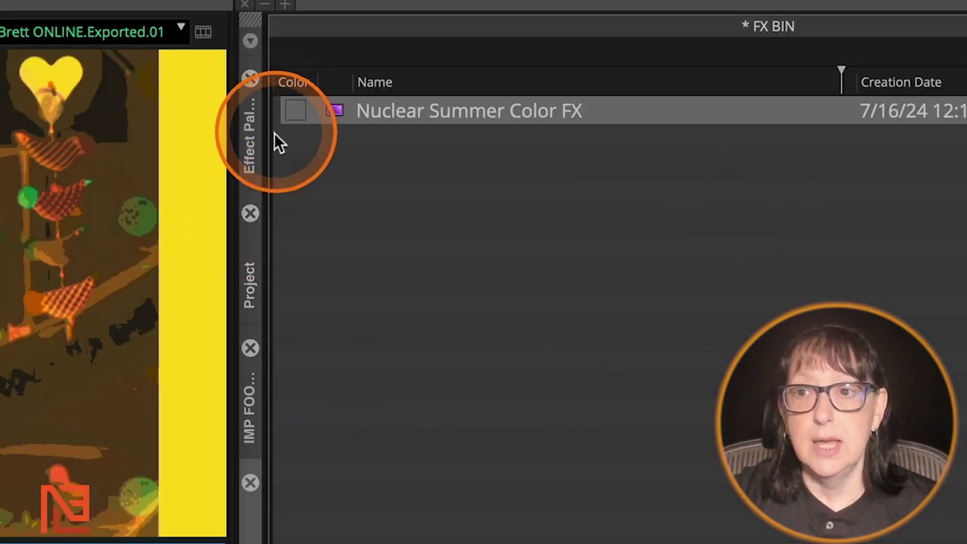
click(250, 106)
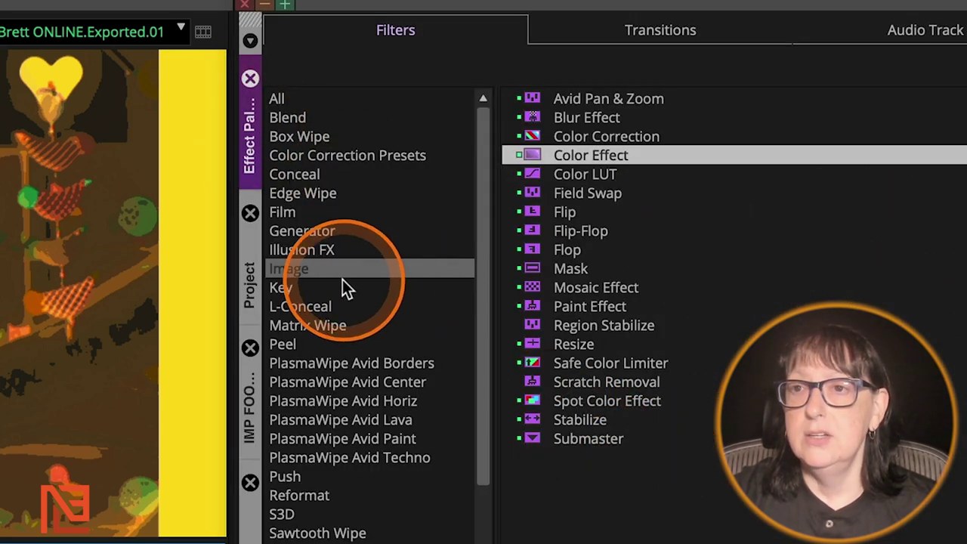
click(306, 118)
drag(540, 92, 494, 305)
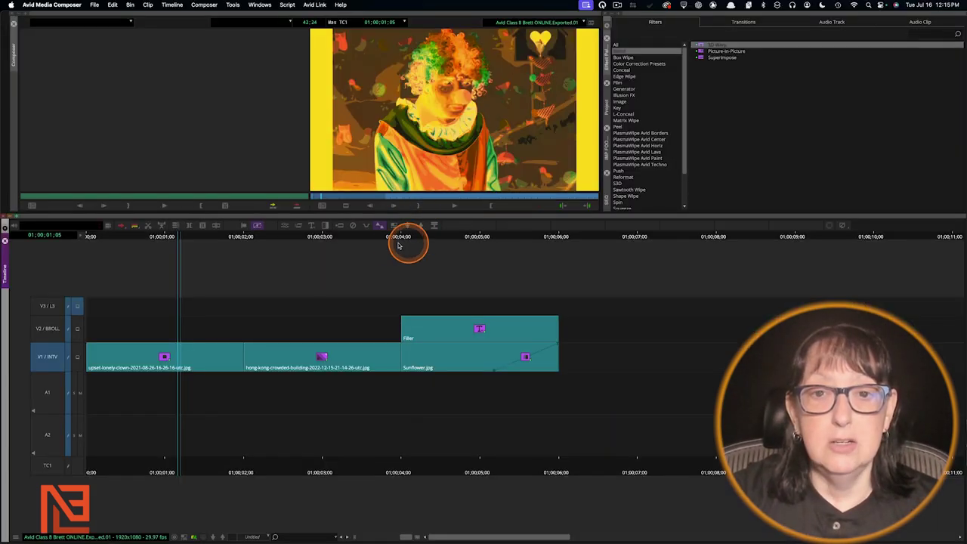
Set the clown clip's 3D Warp Scaling to 184 in X and Y with Fixed Aspect on.
click(290, 228)
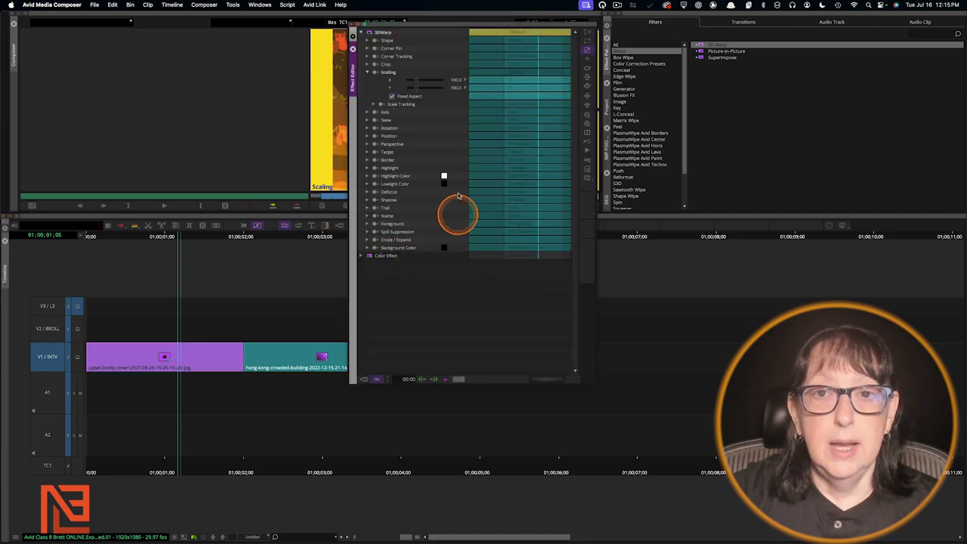
drag(464, 27, 715, 19)
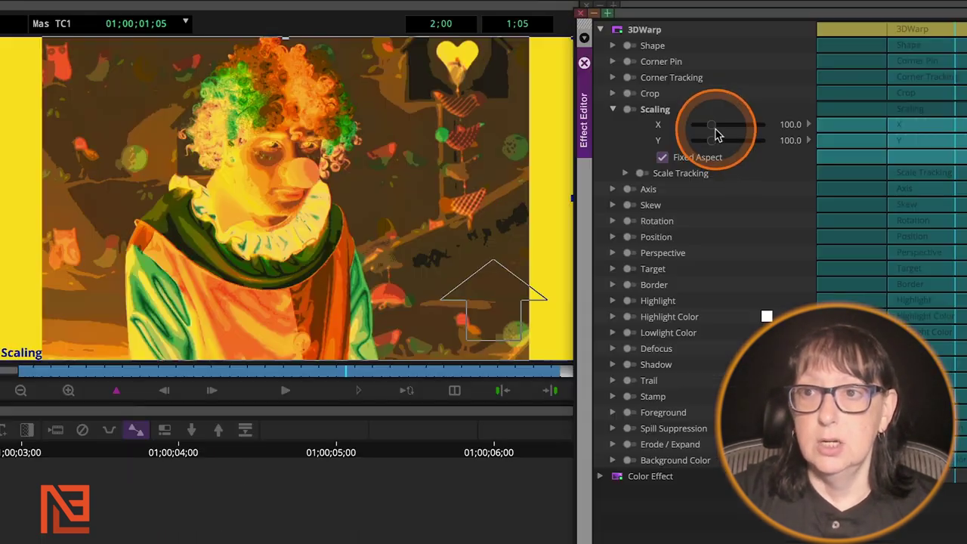
drag(713, 141, 726, 145)
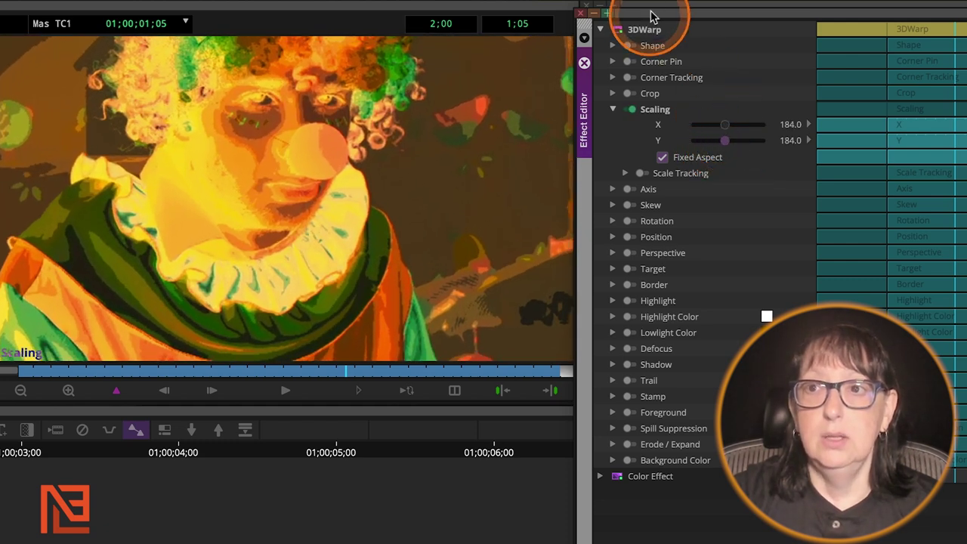
drag(656, 18, 666, 78)
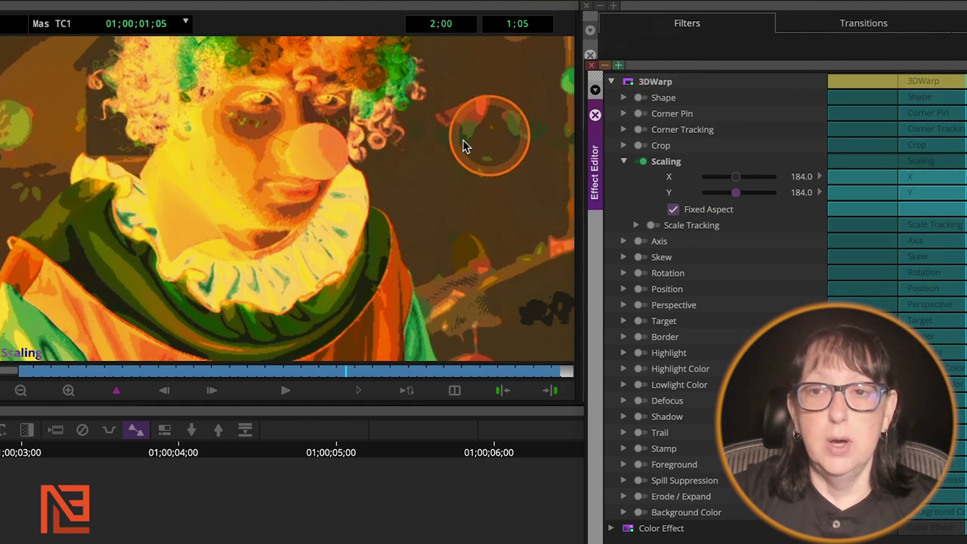
Add 3D Warp keyframes near the clown clip's start and at 01;00;00;14, setting Scaling to 131 at the second keyframe.
click(132, 367)
click(38, 374)
click(115, 389)
click(158, 374)
click(116, 389)
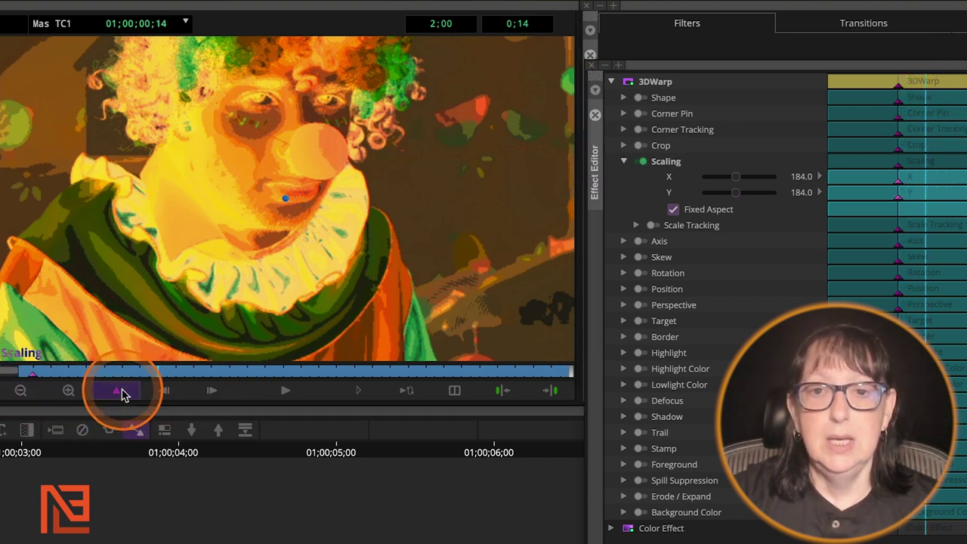
drag(733, 199, 723, 200)
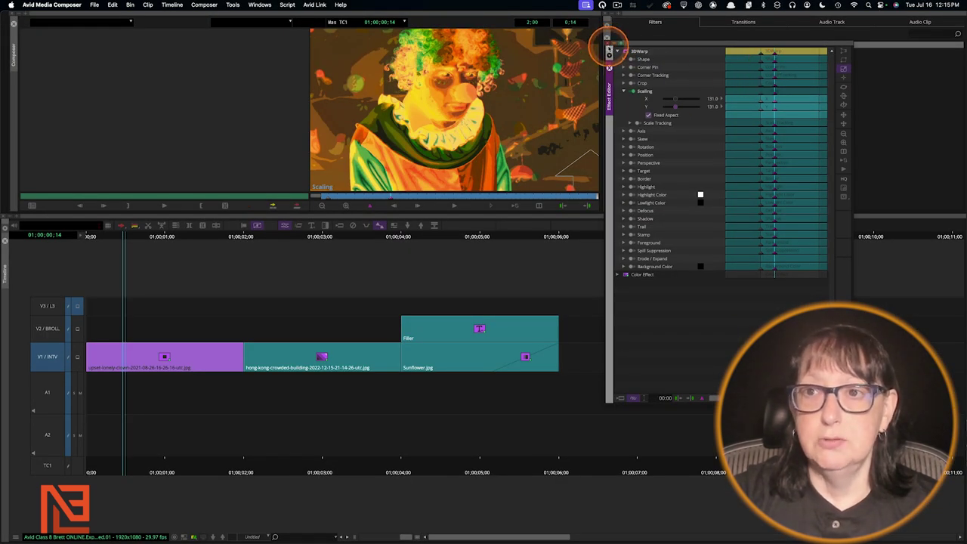
Close the Effect Editor and review the clown clip's scaling animation from its start to 01;00;00;25.
click(607, 39)
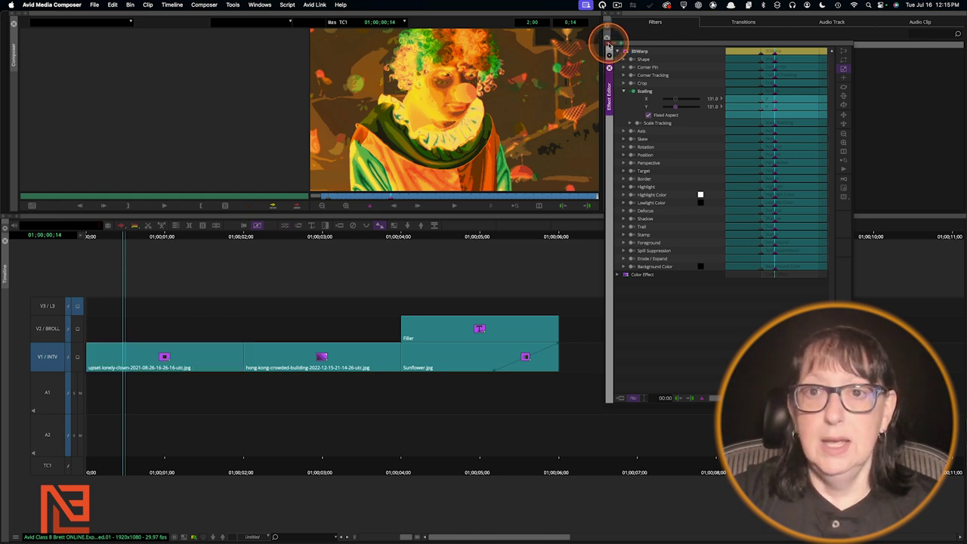
click(92, 366)
drag(92, 368, 155, 370)
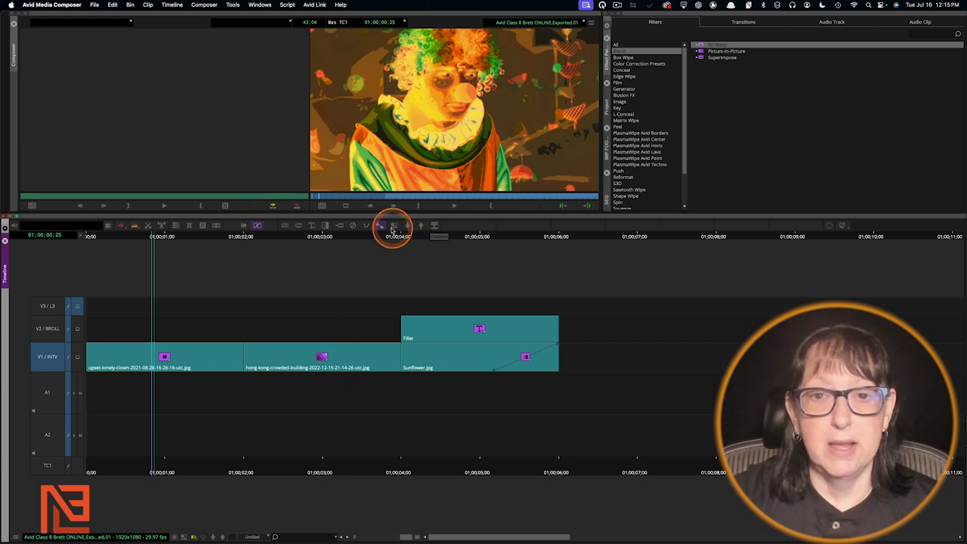
Save the clown clip's keyframed 3D Warp from the Effect Editor into the FX BIN.
click(287, 227)
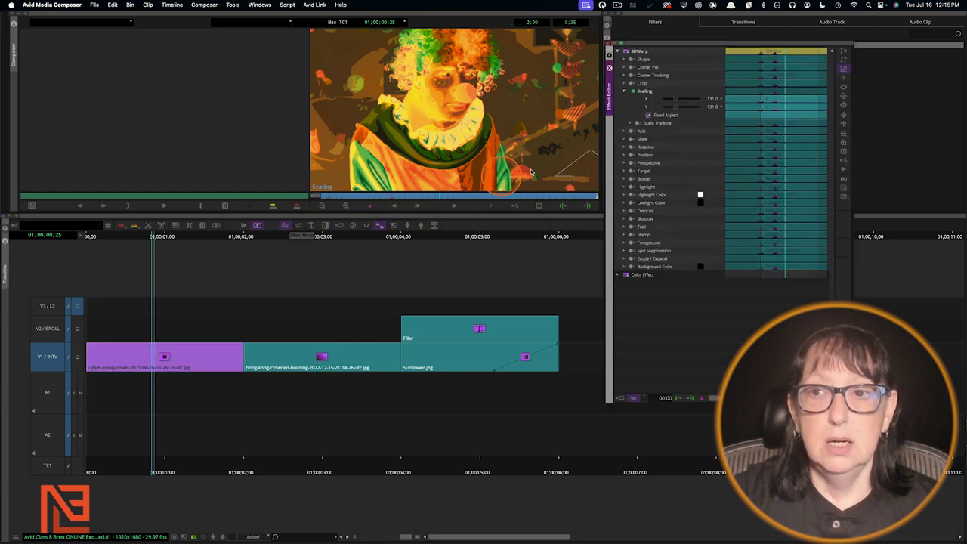
drag(669, 45, 401, 43)
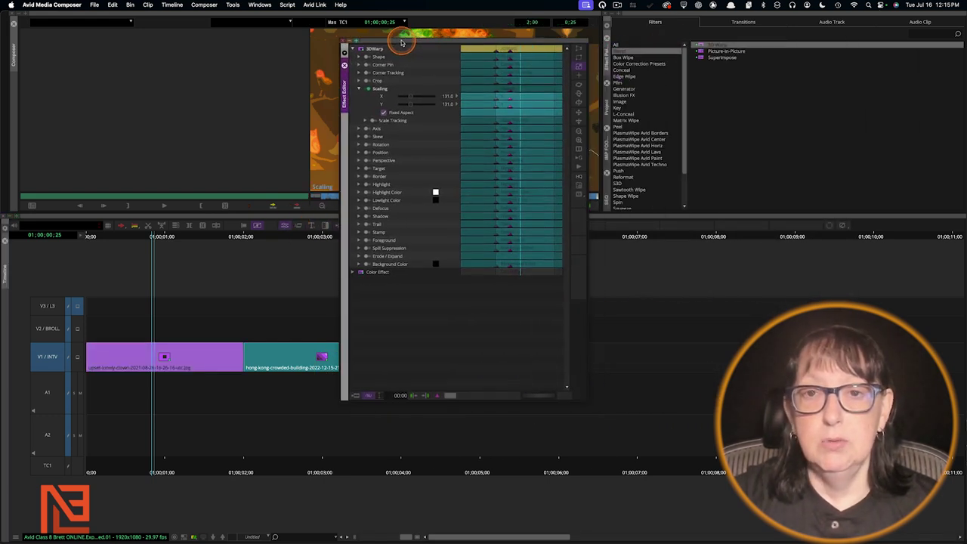
click(370, 50)
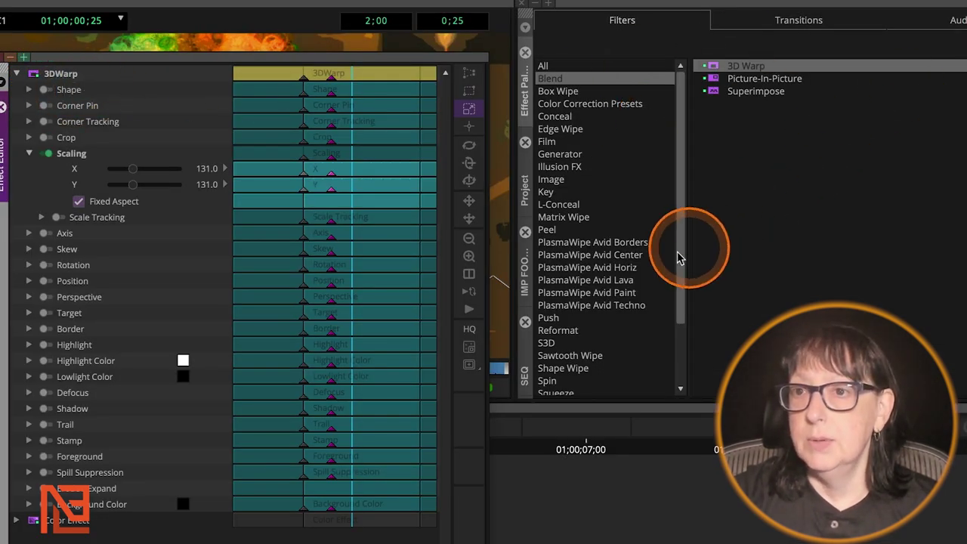
click(528, 269)
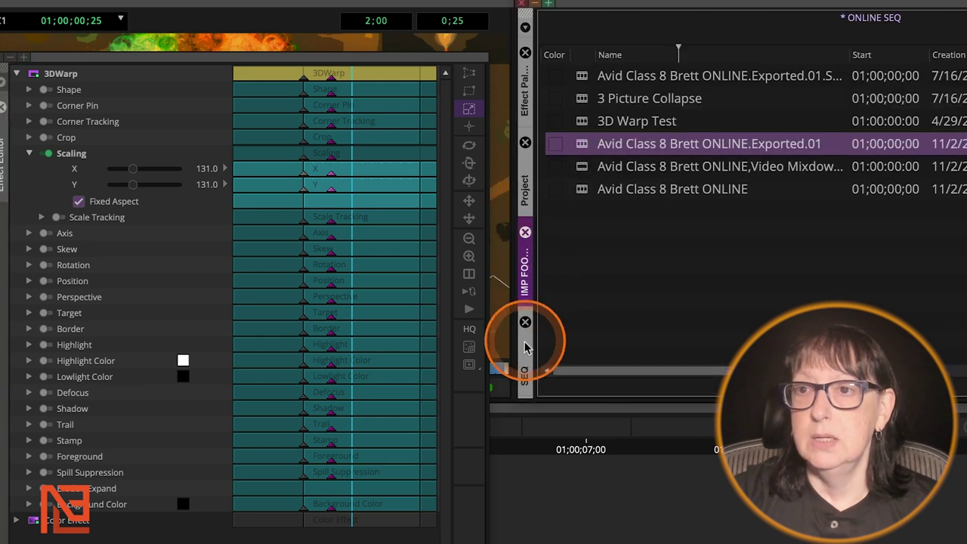
click(525, 374)
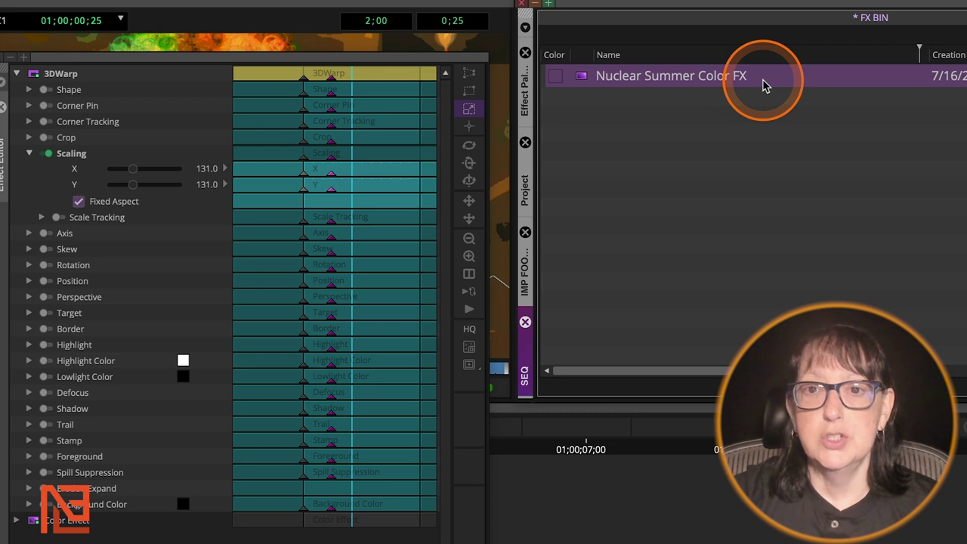
click(32, 76)
drag(554, 109, 637, 101)
Rename the saved 3D Warp effect in the FX BIN to "P-out fast" and close the Effect Editor.
click(623, 76)
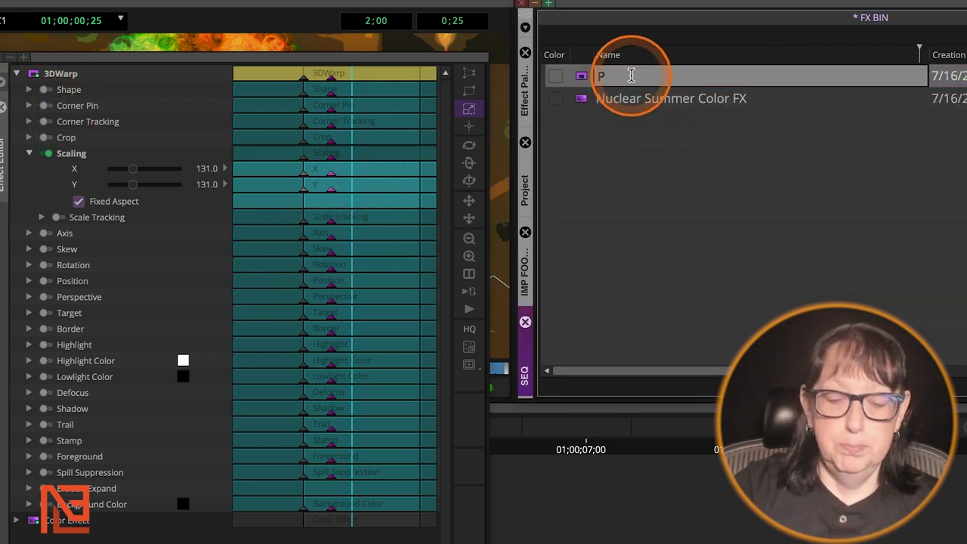
key(BackSpace)
key(BackSpace)
key(BackSpace)
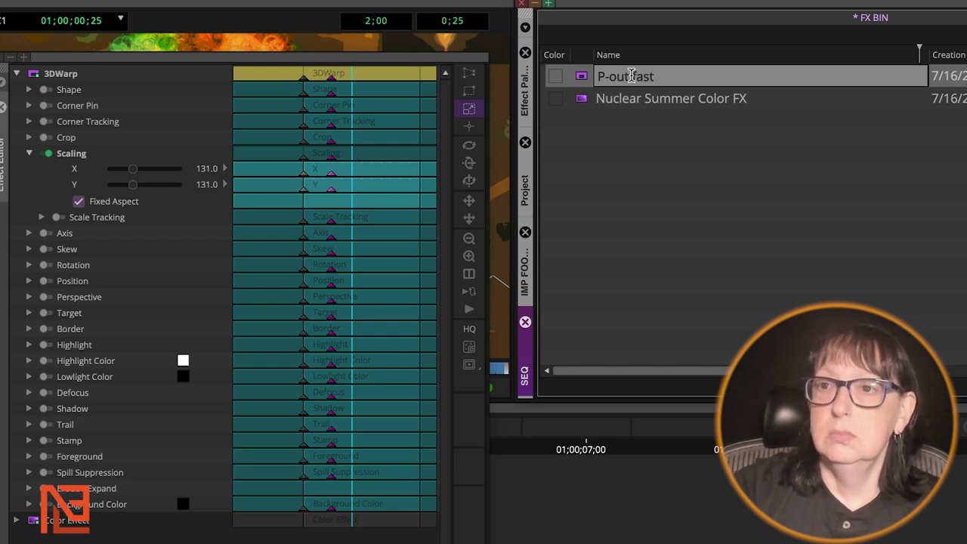
click(737, 180)
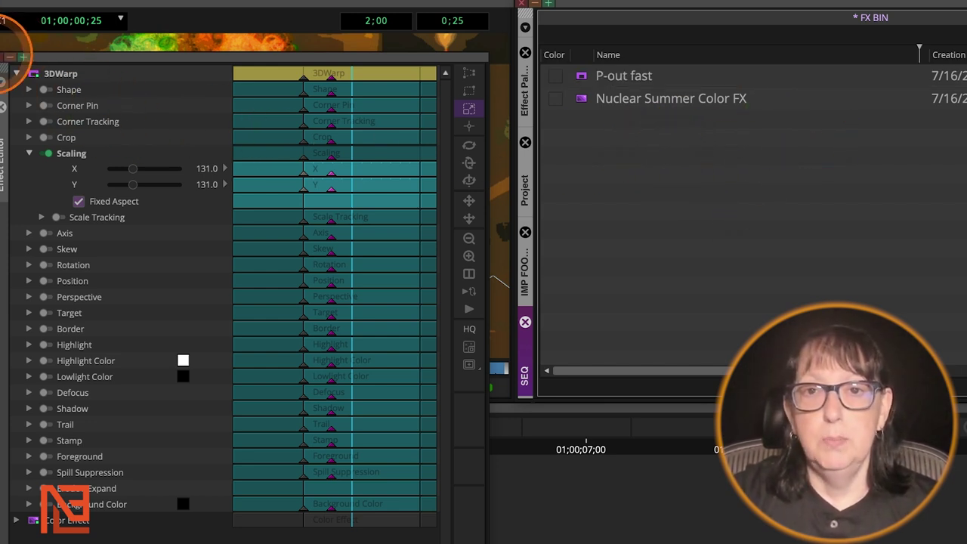
click(4, 49)
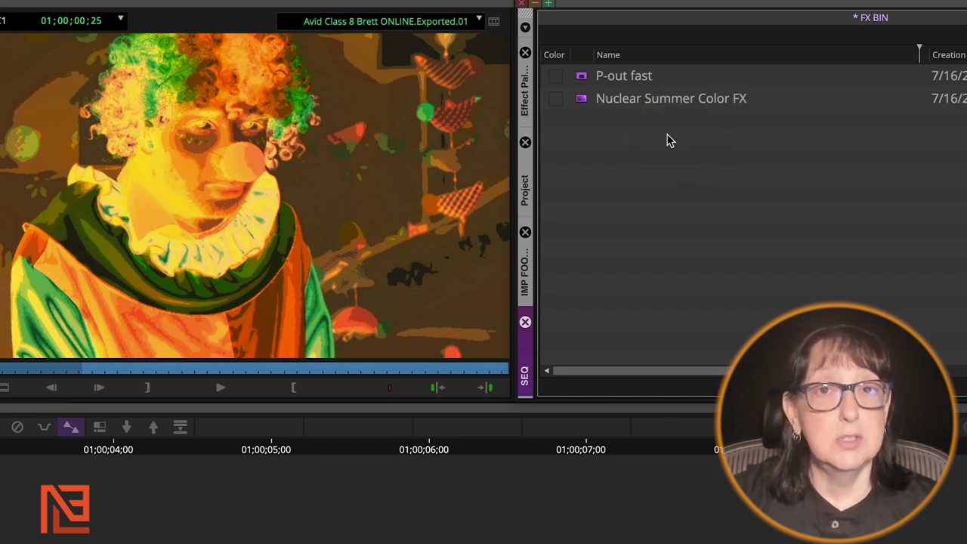
Add the P-out fast preset on top of the hong-kong-crowded-building clip's color effect on V1 and play back the sequence.
click(584, 78)
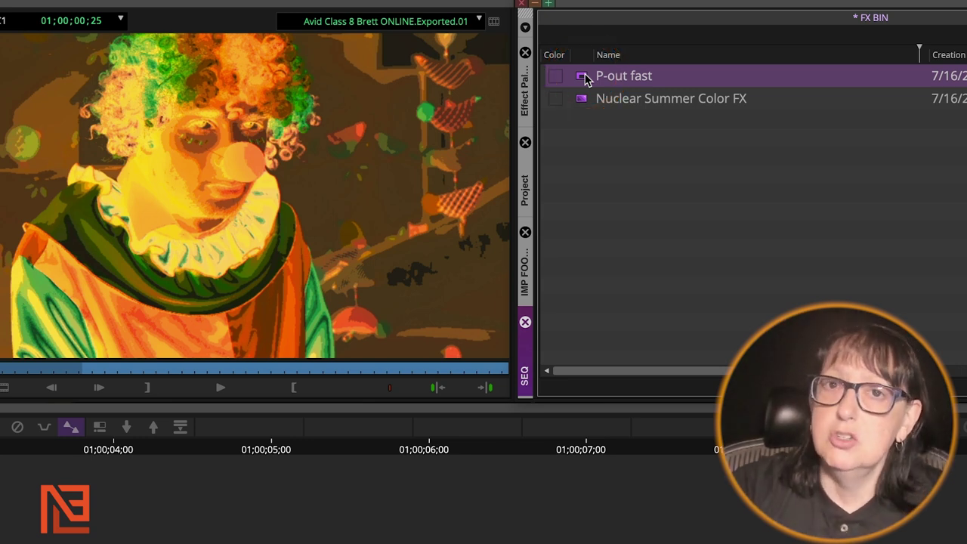
click(587, 79)
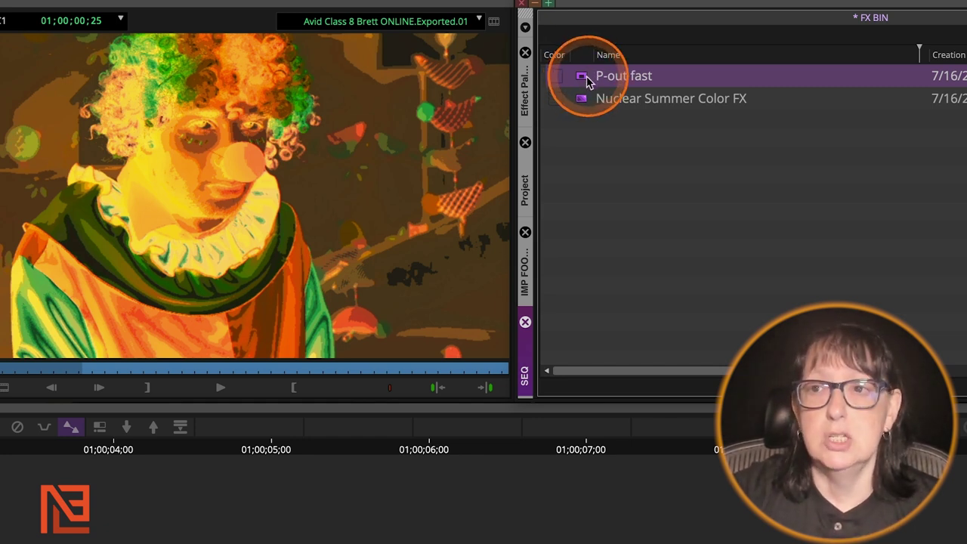
drag(584, 80, 0, 533)
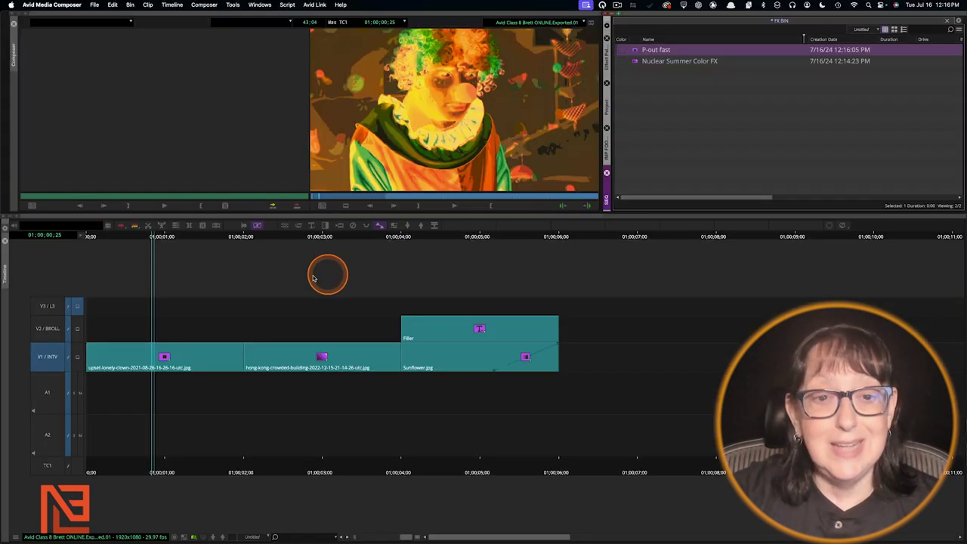
drag(136, 344, 636, 51)
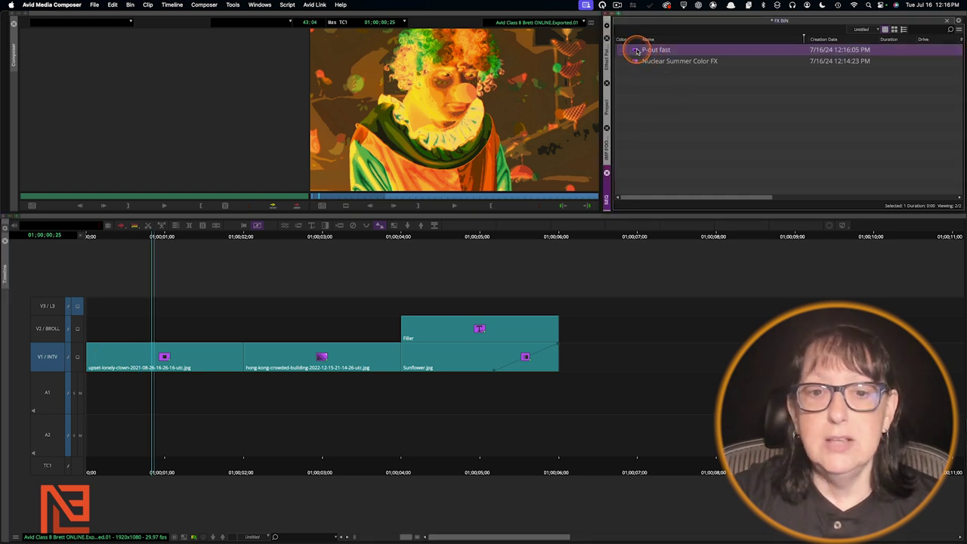
drag(492, 300, 333, 361)
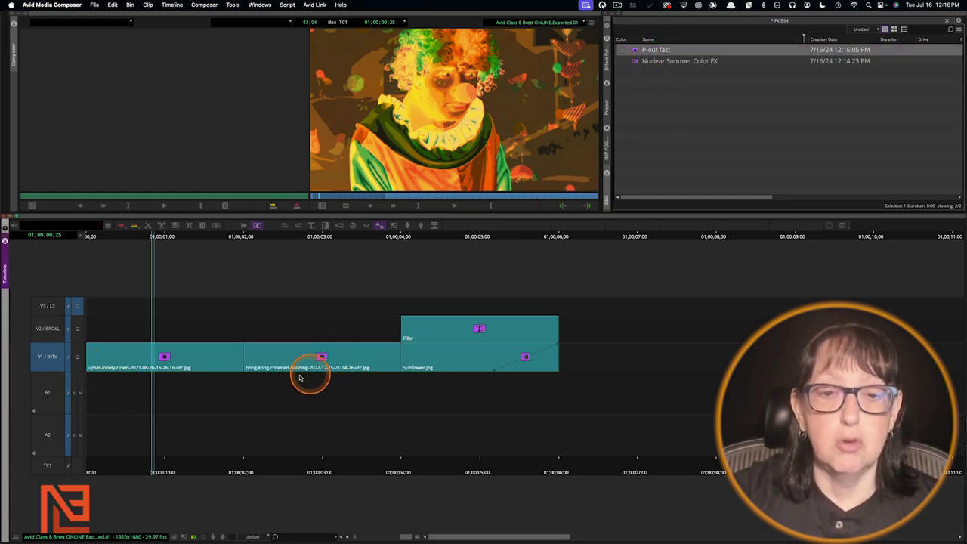
key(space)
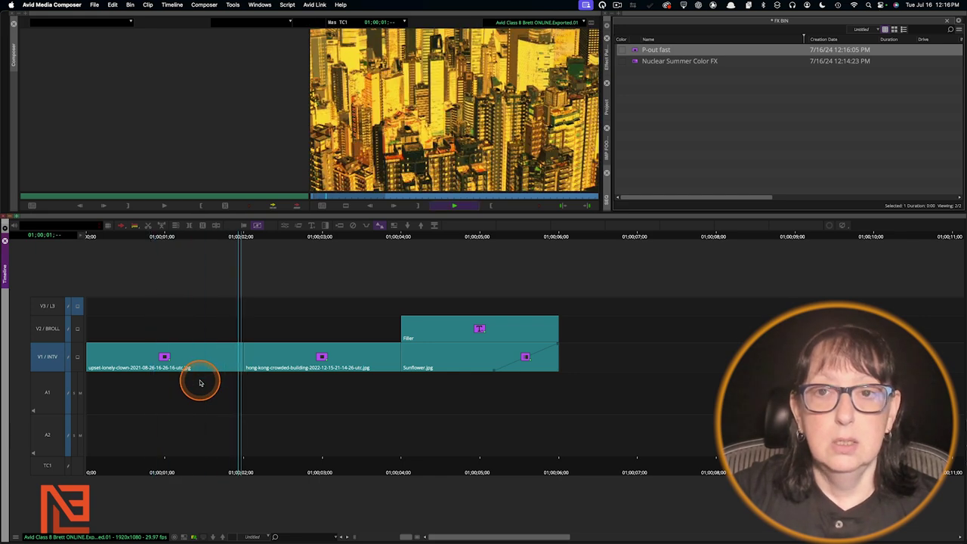
Play across the clown and hong-kong clips and inspect the effects nested on the hong-kong-crowded-building clip on V1.
key(space)
click(226, 360)
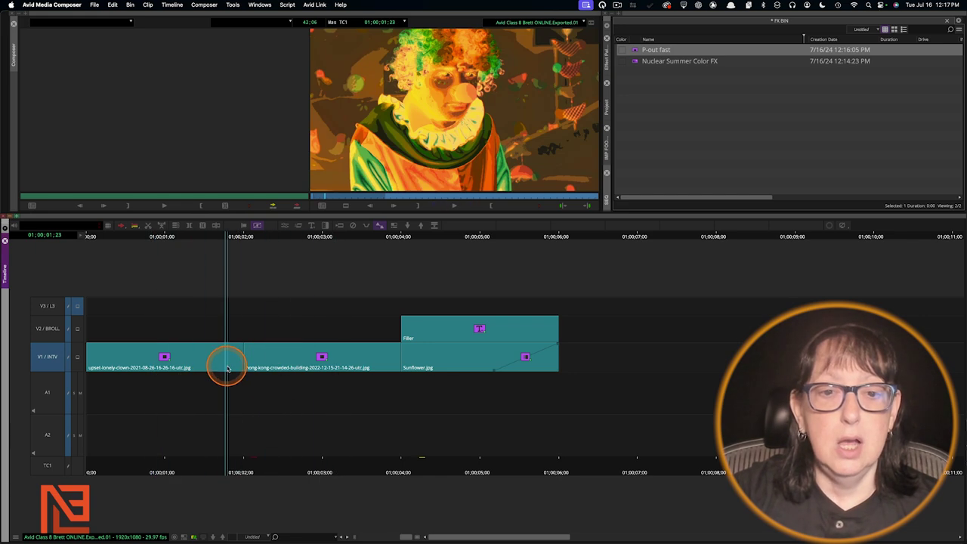
key(space)
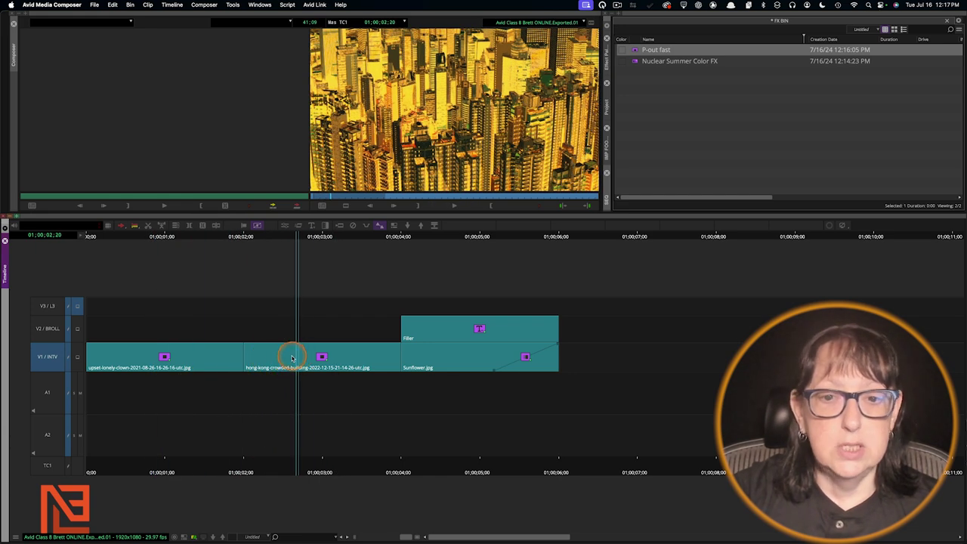
click(292, 356)
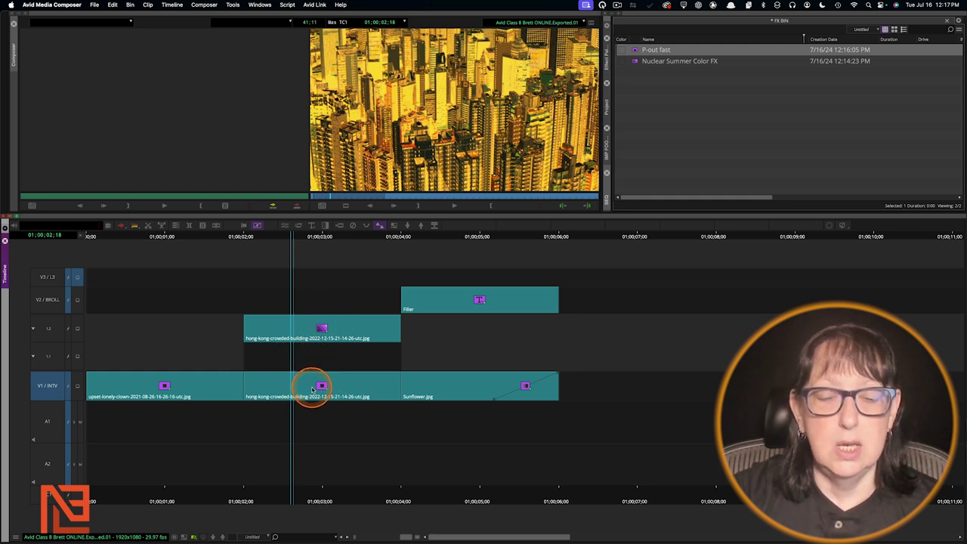
click(305, 340)
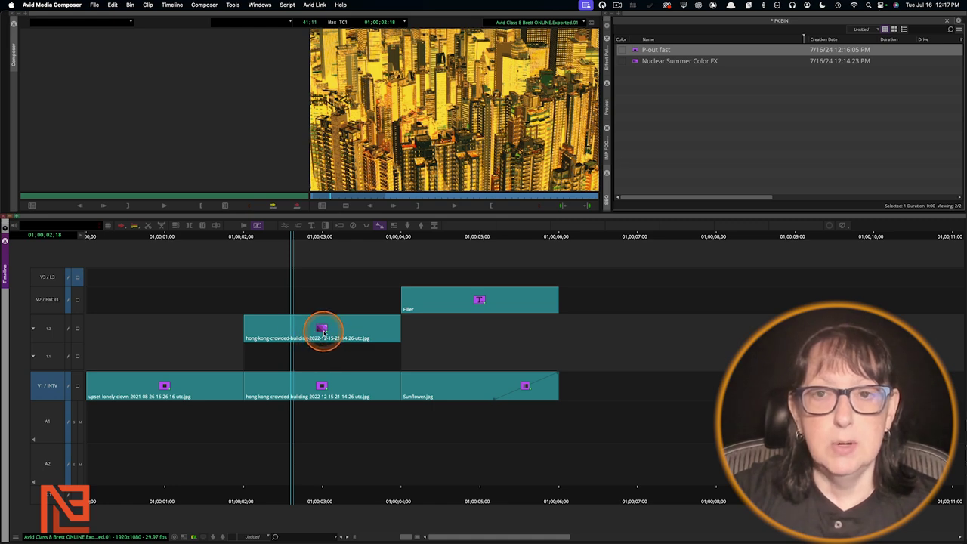
click(318, 382)
key(ctrl+z)
click(247, 380)
key(space)
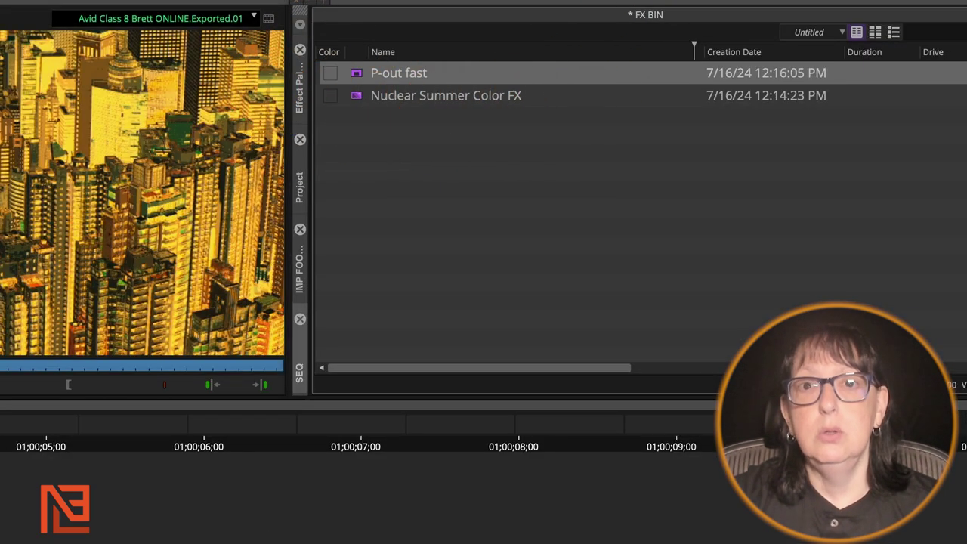
drag(398, 72, 528, 358)
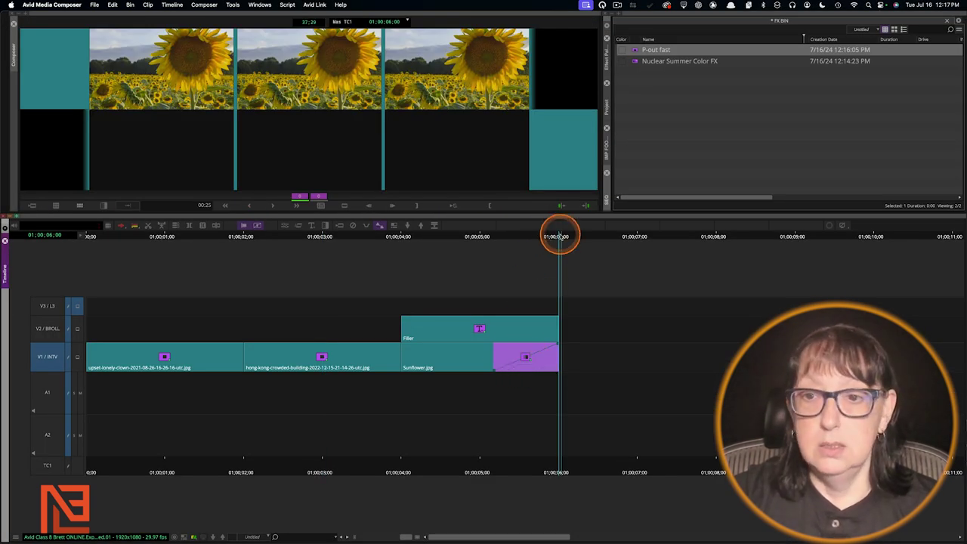
click(557, 263)
click(530, 335)
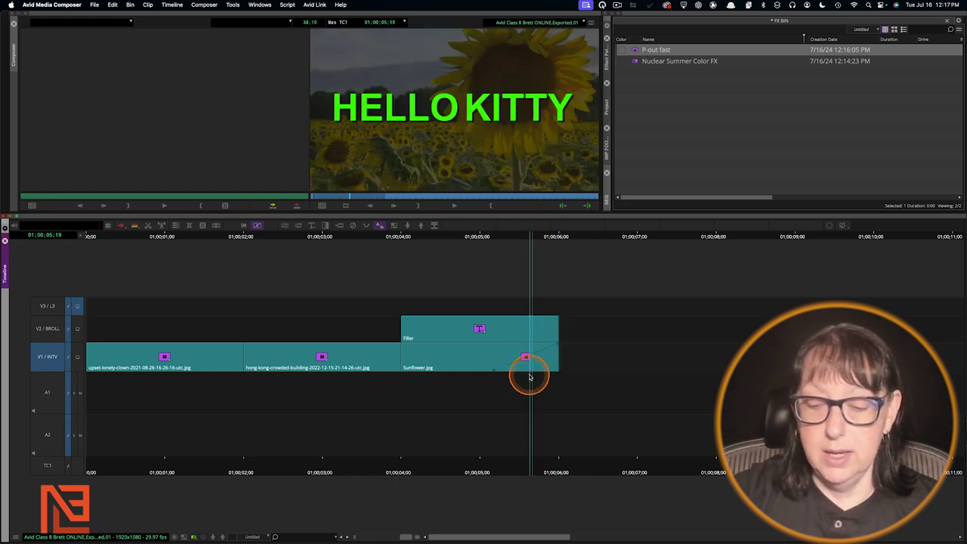
Save the dissolve at the end of Sunflower.jpg on V1 into the FX BIN and rename it "Dissolve -23".
scroll(528, 377, down, 5)
key(h)
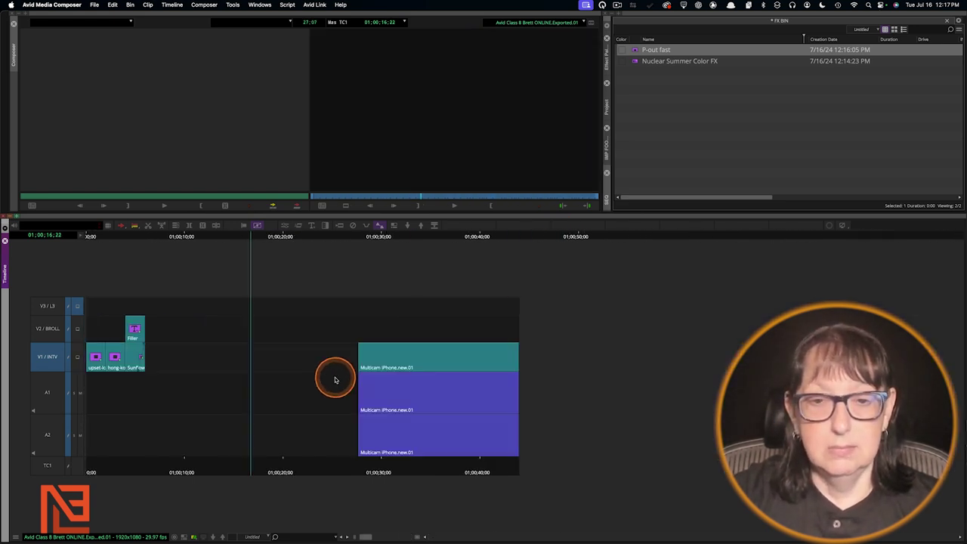
click(138, 362)
key(h)
key(super+bracketright)
click(561, 344)
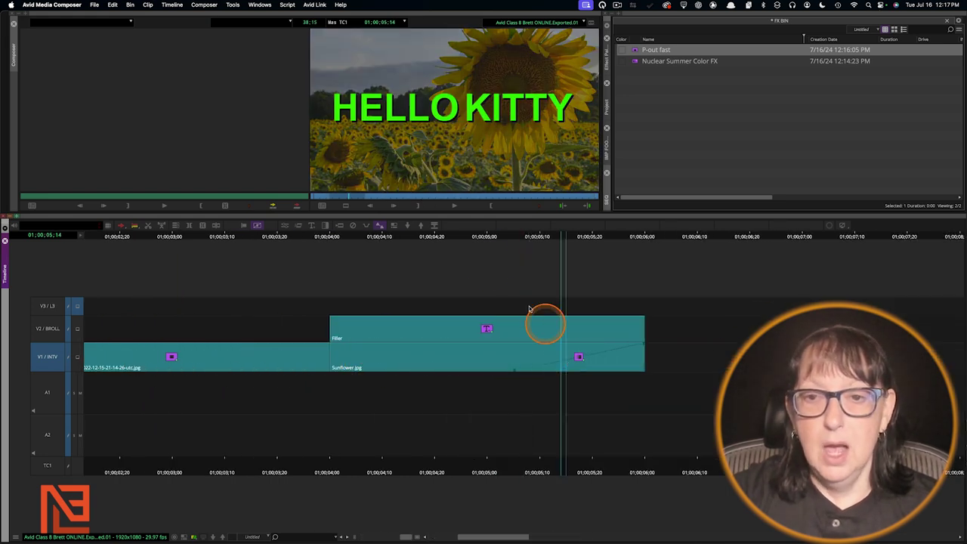
click(290, 226)
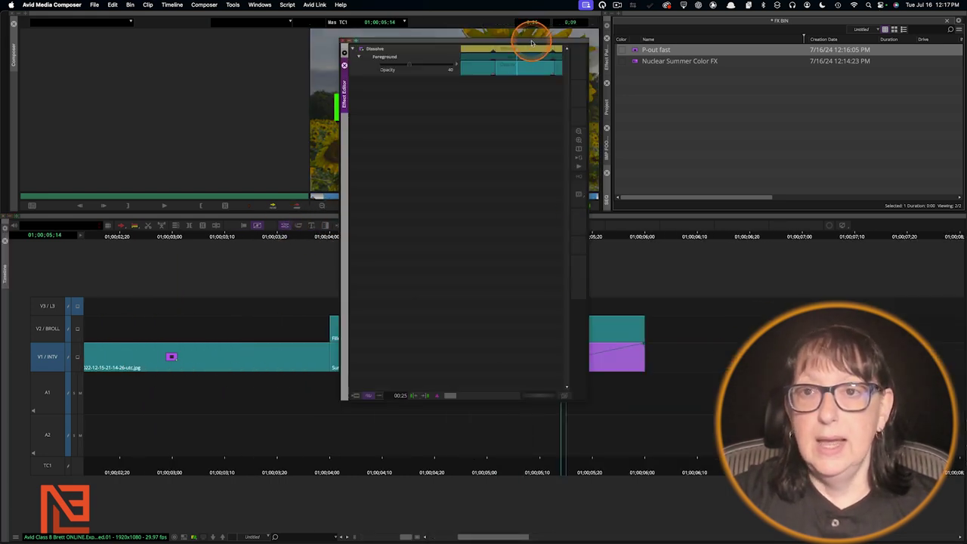
drag(531, 43, 281, 47)
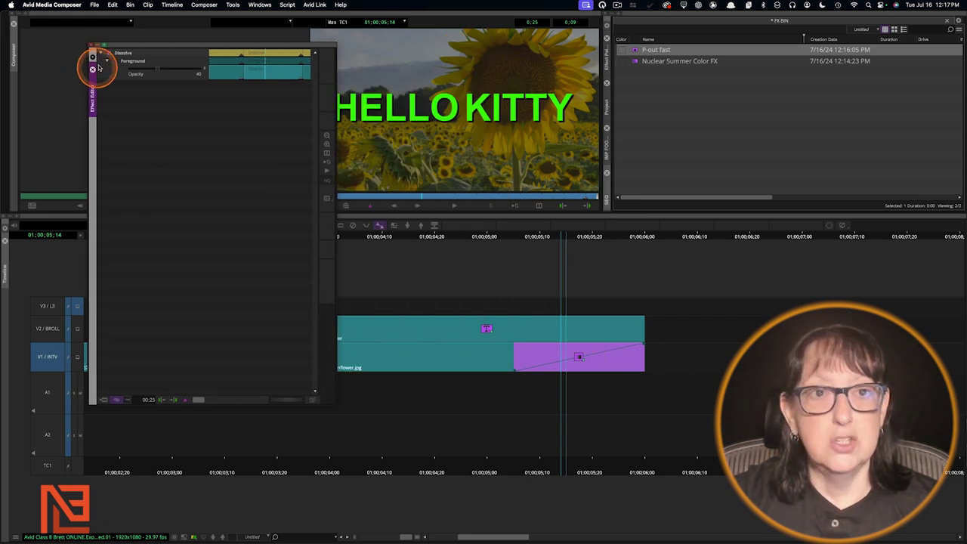
drag(111, 52, 678, 103)
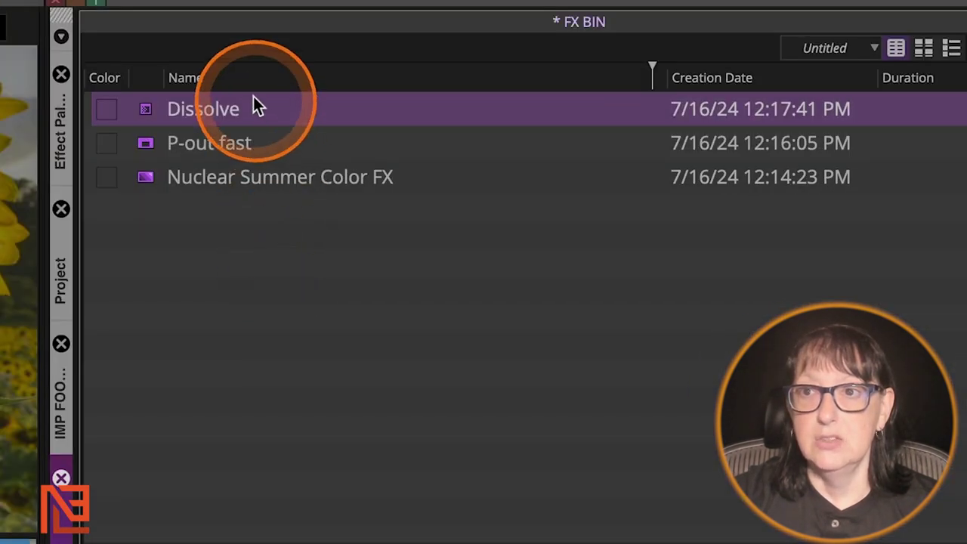
click(231, 110)
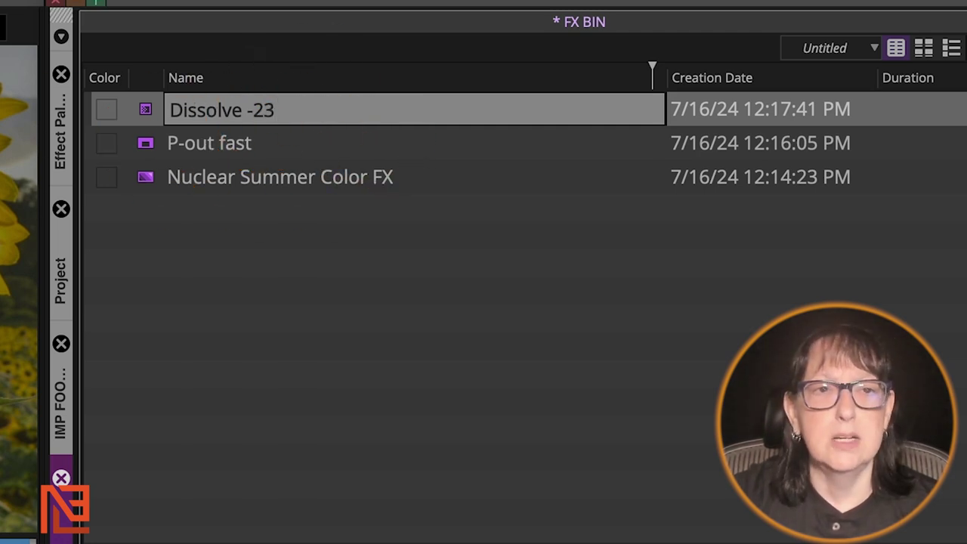
key(Return)
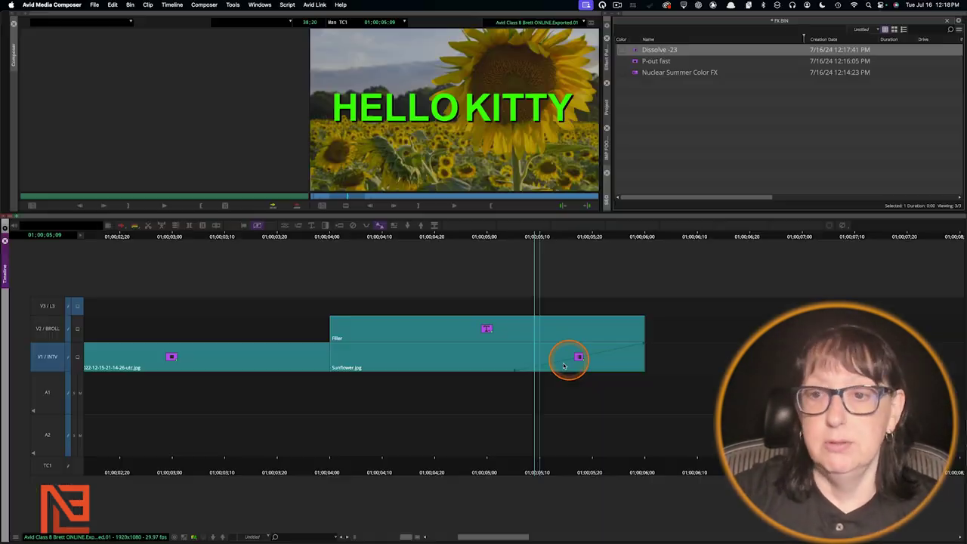
Apply the Dissolve -23 preset to the end of the HELLO KITTY title clip on V2 and scrub through the fade.
drag(567, 355, 484, 353)
click(466, 73)
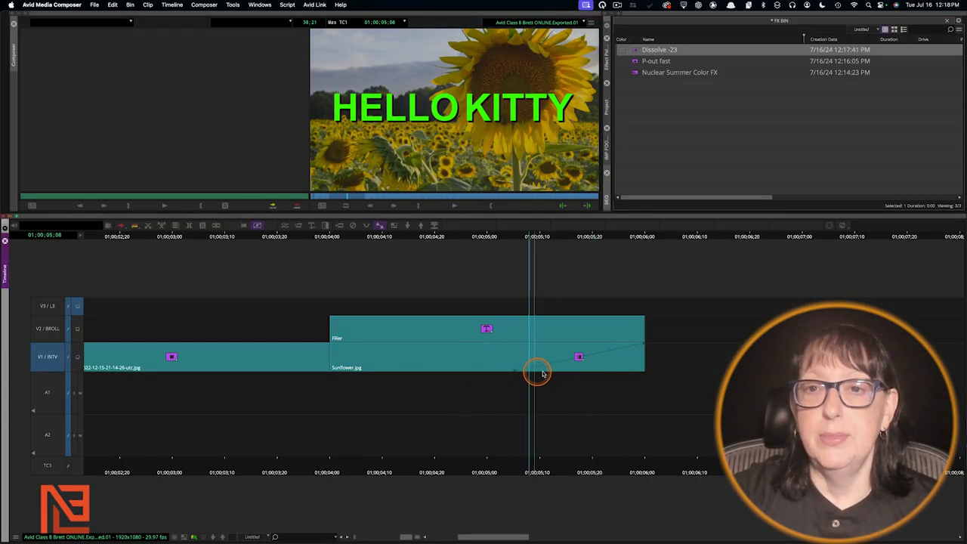
click(636, 49)
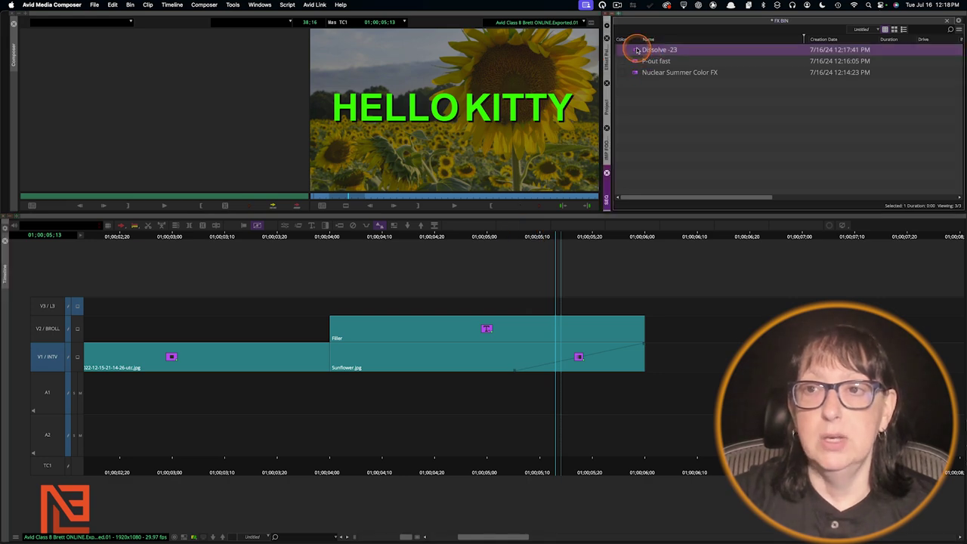
drag(644, 329, 643, 330)
drag(529, 356, 595, 365)
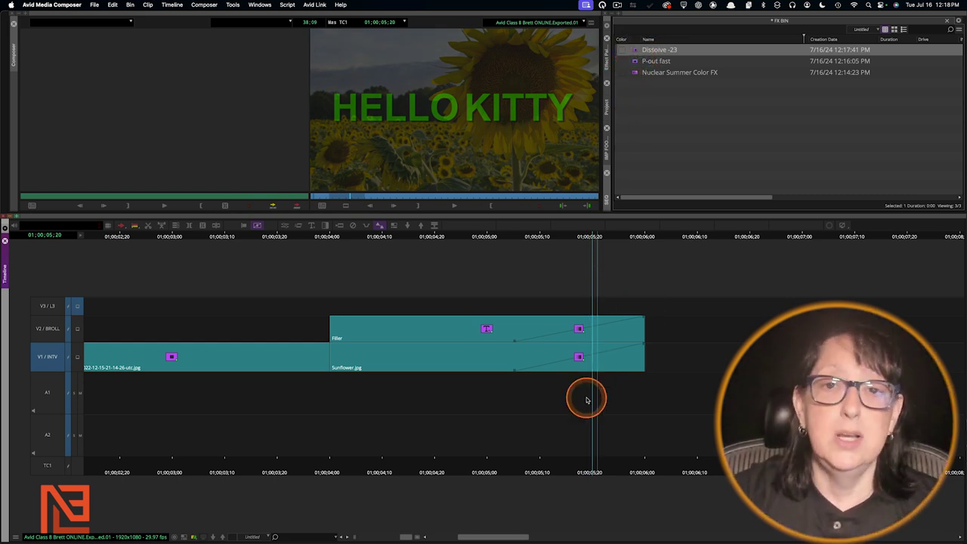
drag(562, 366, 497, 358)
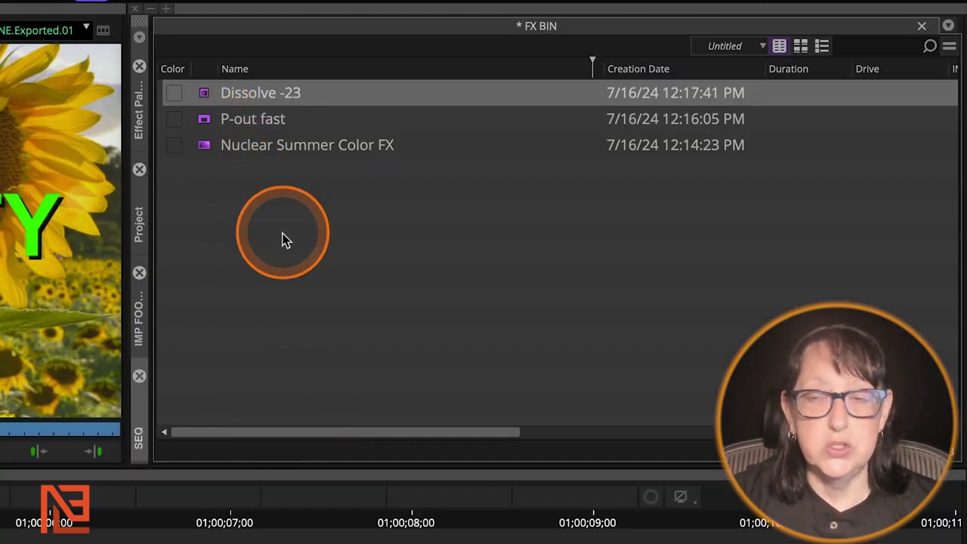
Show the FX BIN presets in the Effect Palette's filter categories.
click(142, 121)
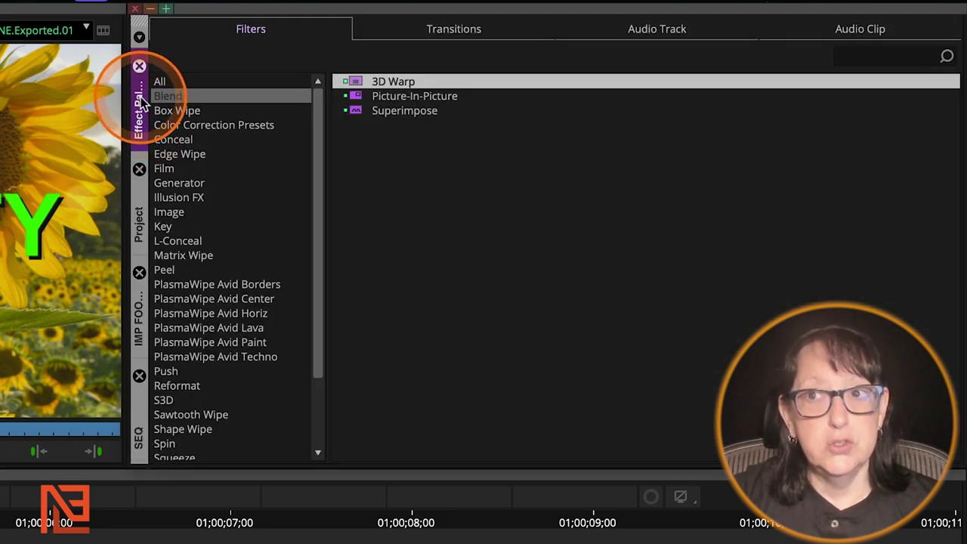
click(160, 98)
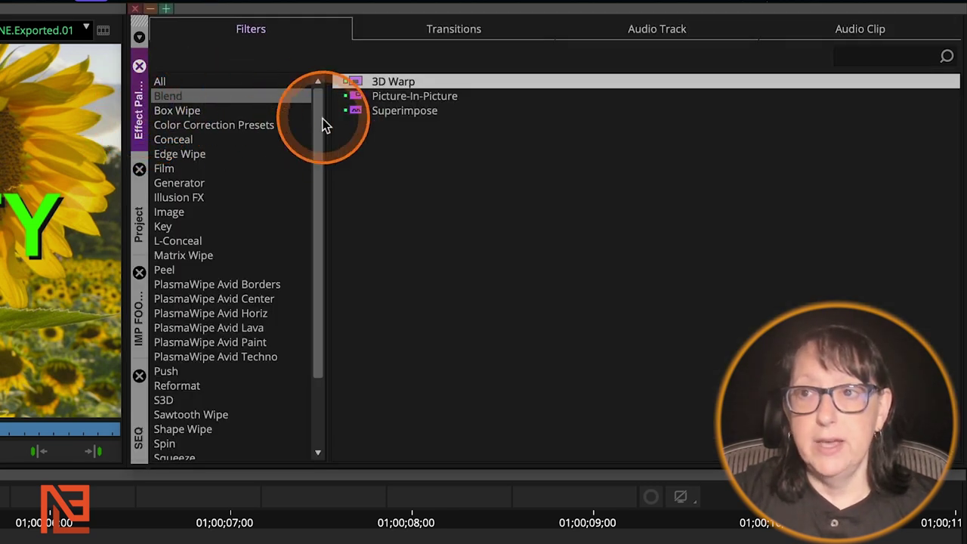
drag(318, 134, 319, 216)
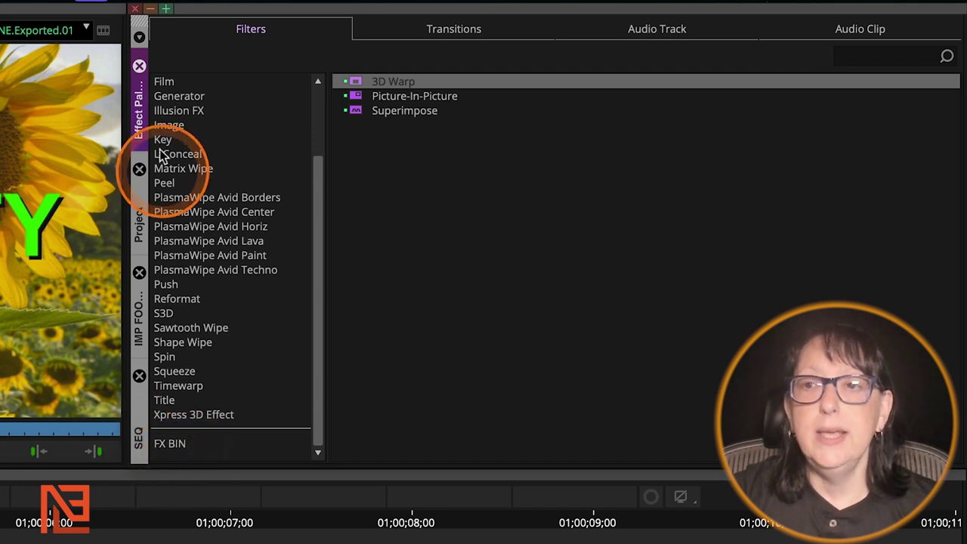
click(168, 445)
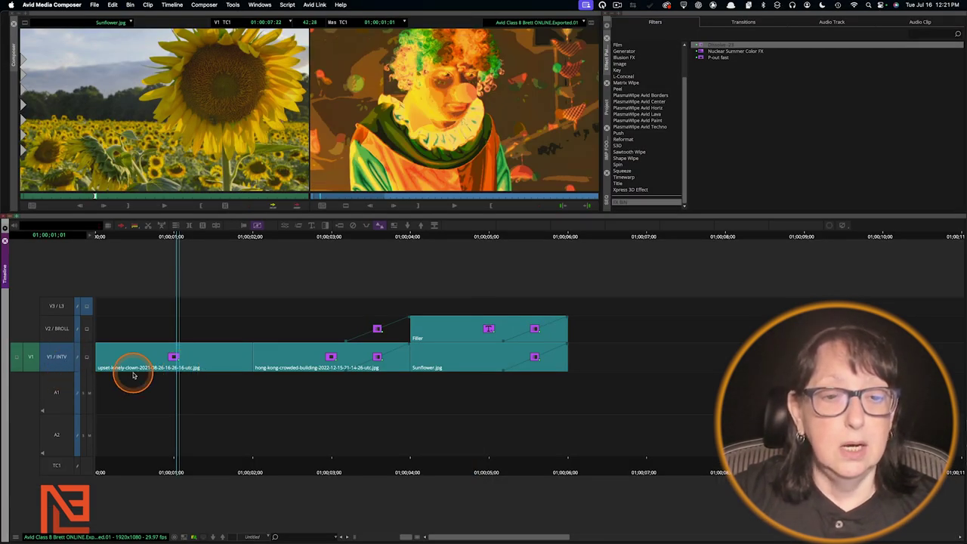
Undo the clown clip's existing effect on V1 and apply a default Color Effect from the Image category to it.
key(super+z)
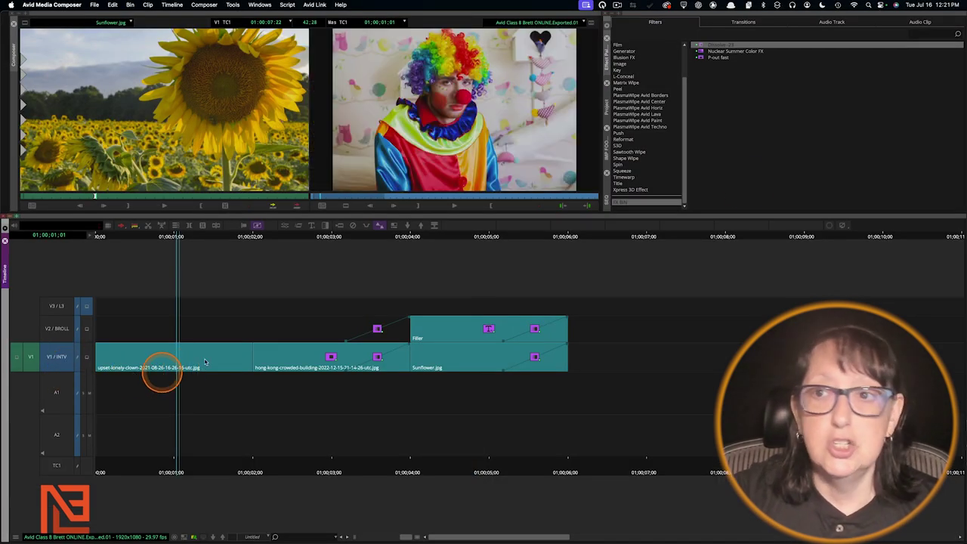
click(631, 64)
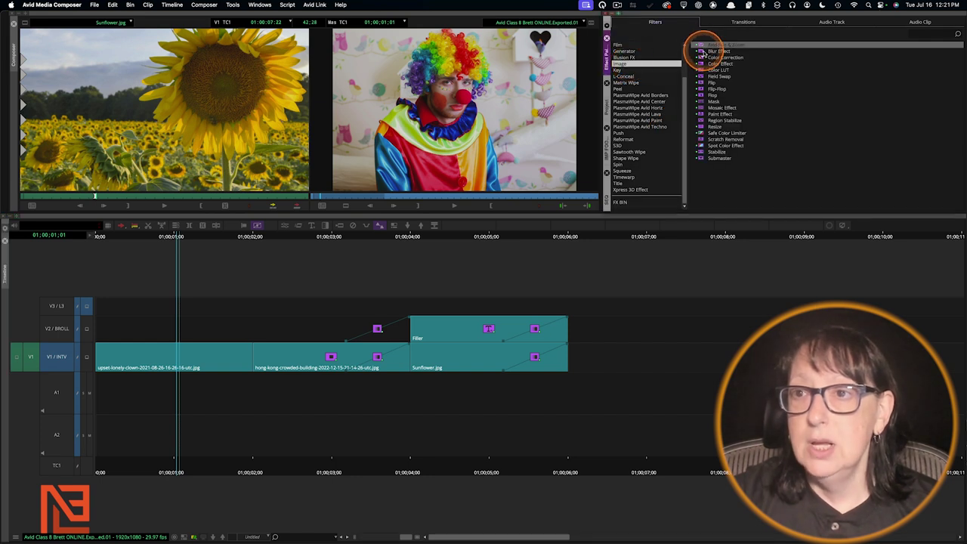
drag(707, 67, 173, 358)
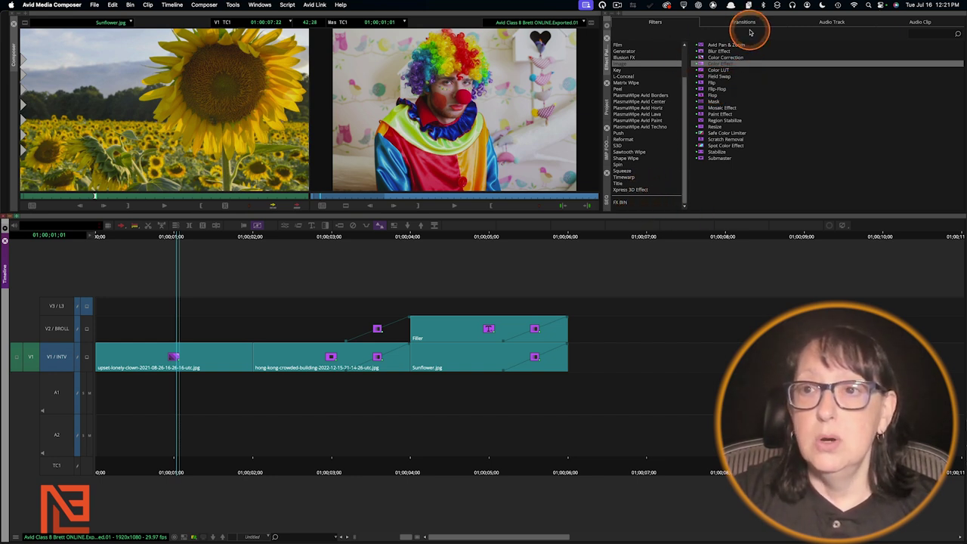
Save the clown clip's unadjusted Color Effect from the Effect Editor into the FX BIN.
click(609, 108)
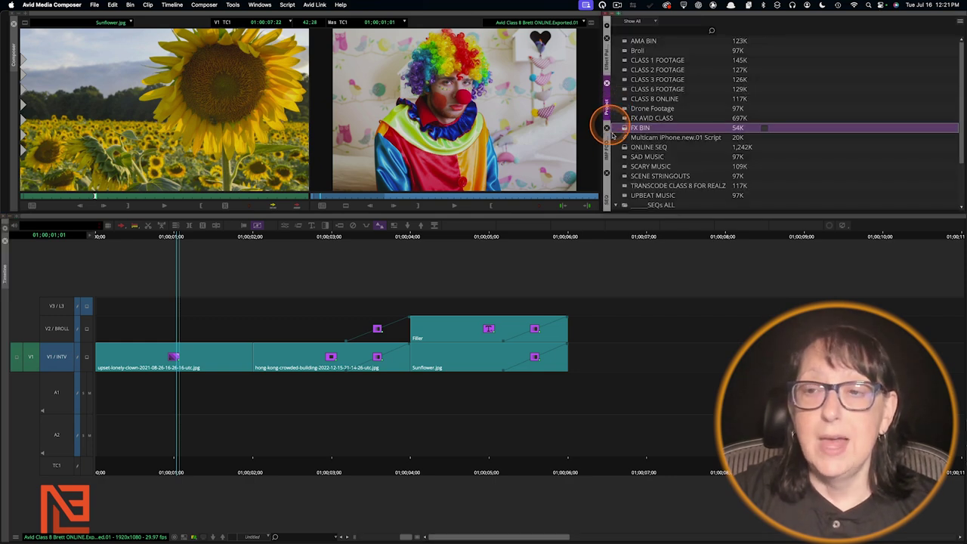
click(611, 154)
click(607, 66)
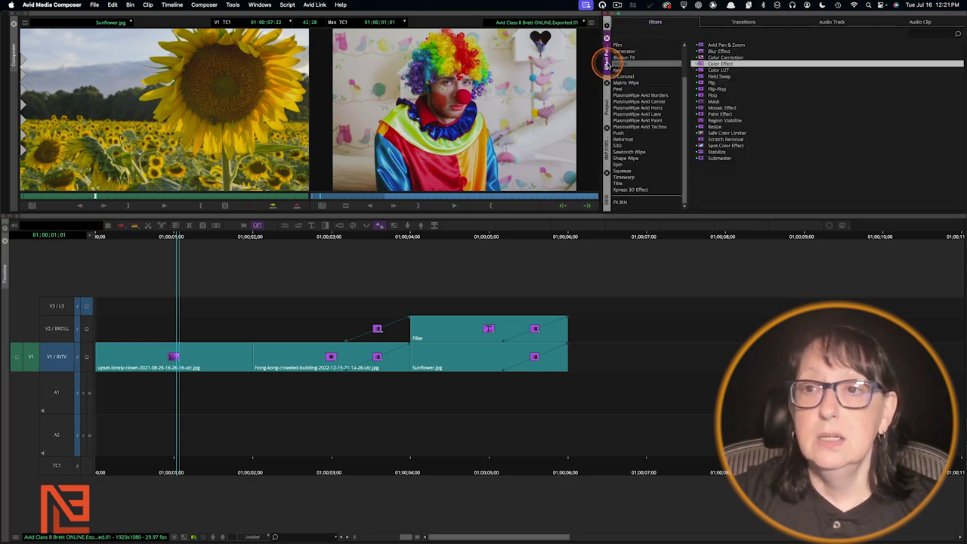
click(612, 202)
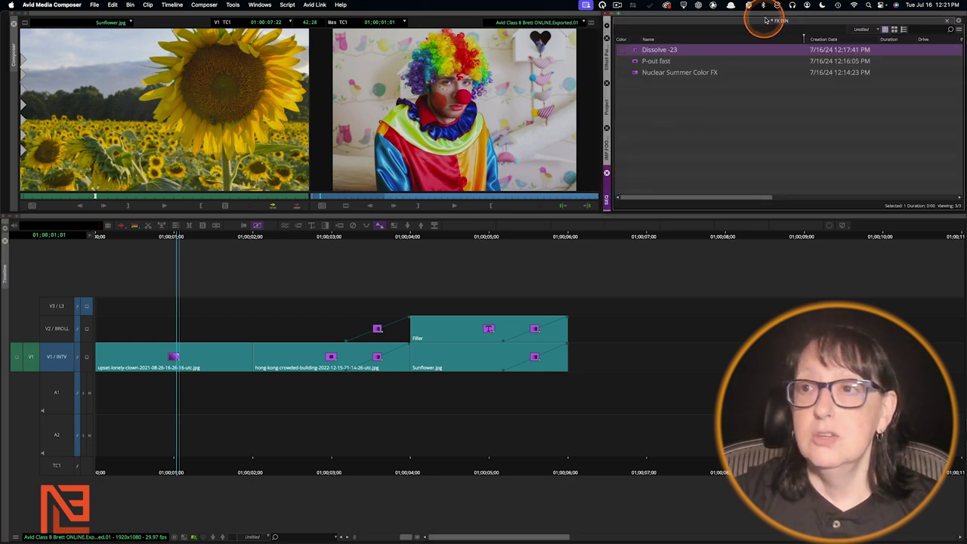
click(185, 353)
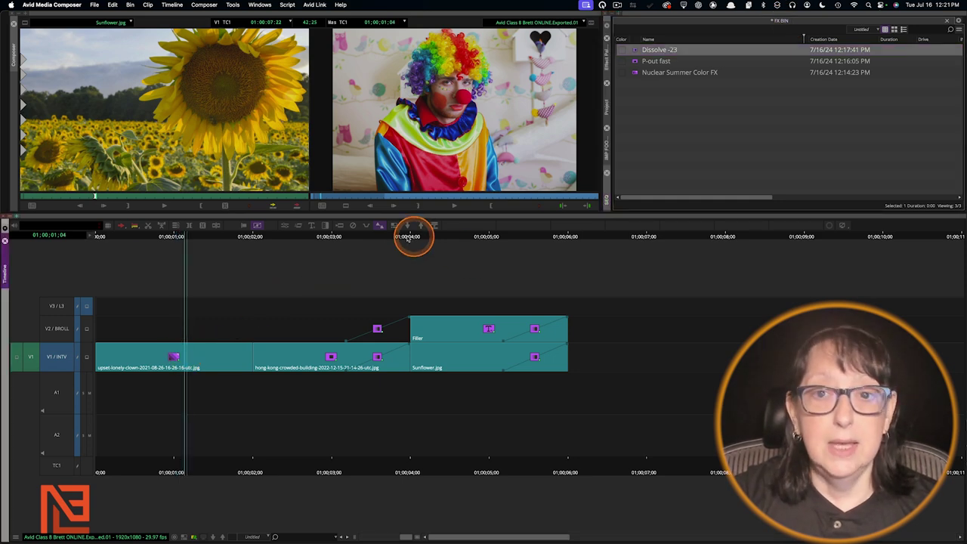
click(284, 224)
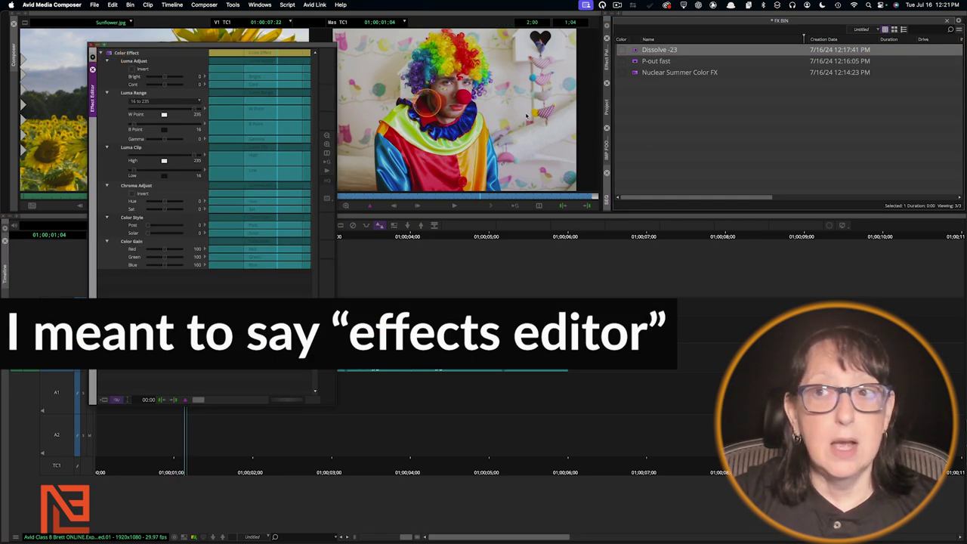
drag(314, 87, 658, 127)
Rename the newly saved effect in the FX BIN to "Color Effect NO CHANGE".
click(669, 49)
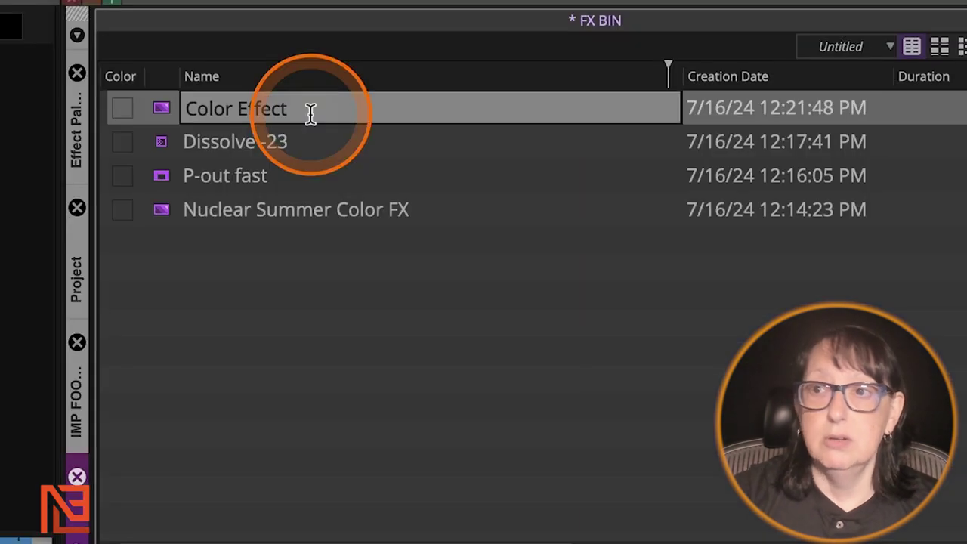
text(NO CHANGE)
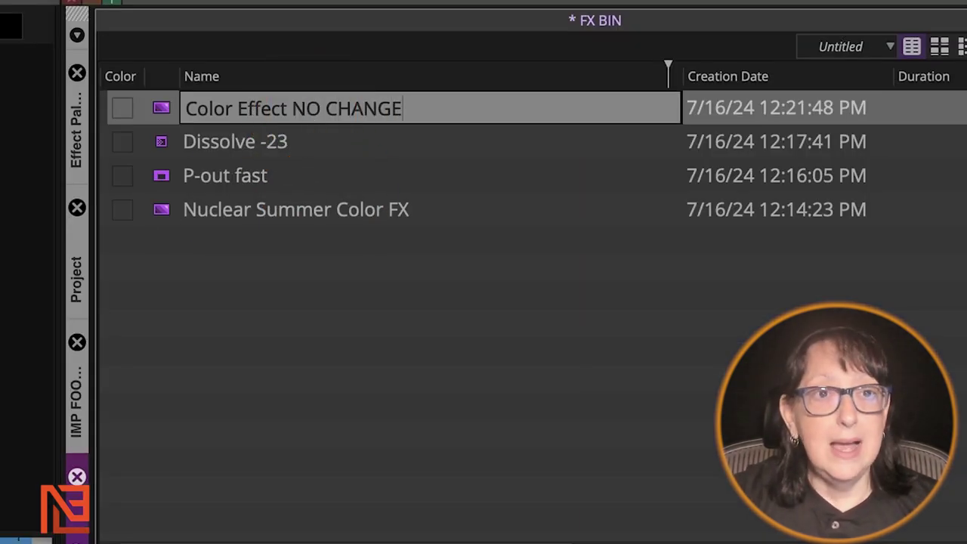
key(Return)
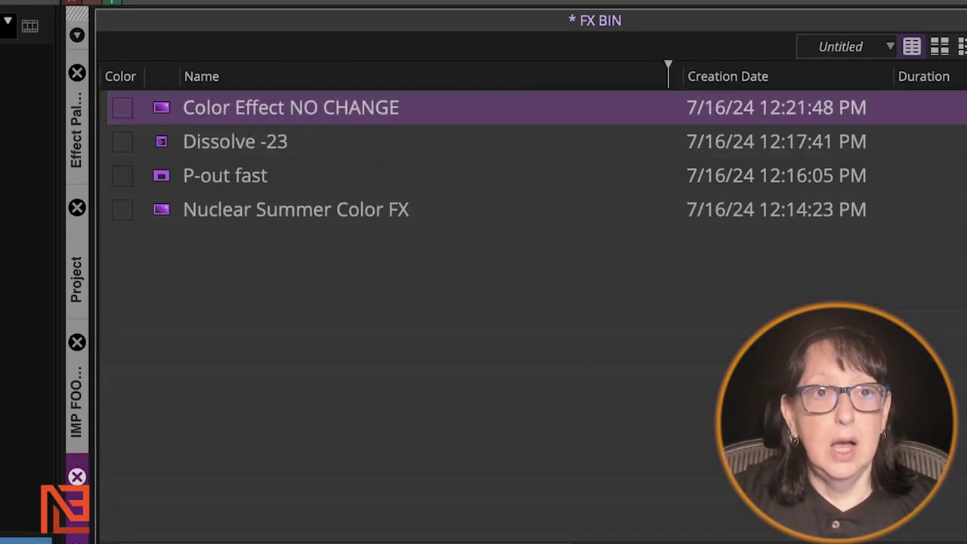
Apply Color Effect NO CHANGE to Sunflower.jpg on V1 and set its Color Gain to Red 0 and Green 200.
drag(117, 111, 455, 360)
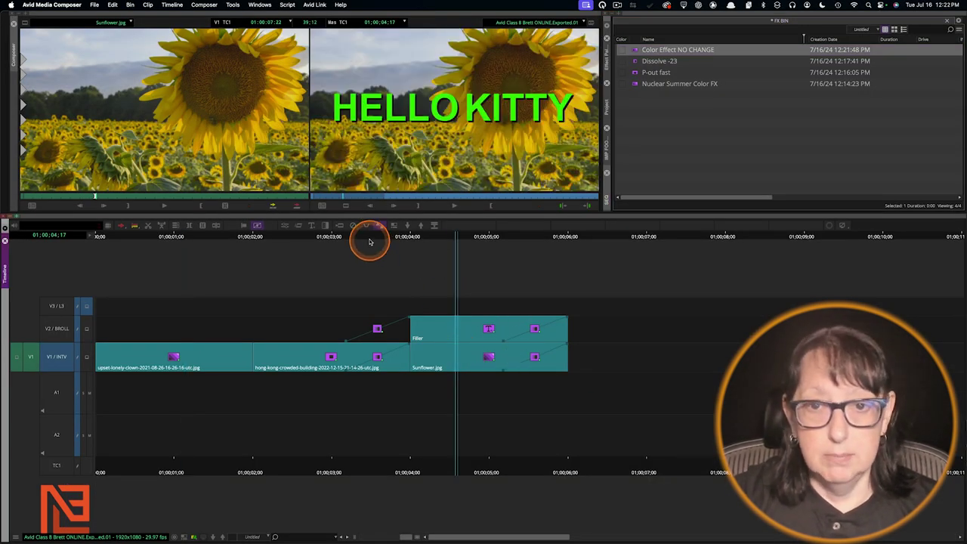
click(284, 225)
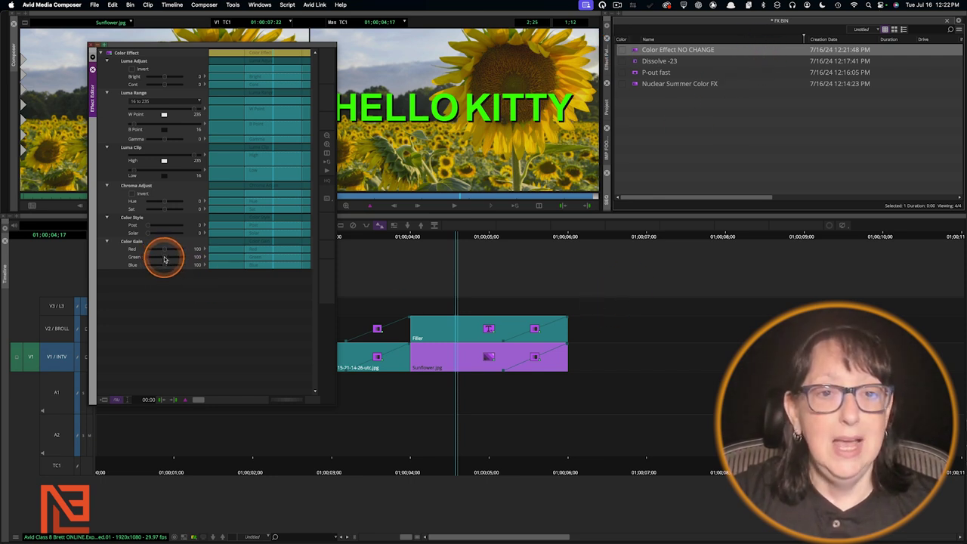
drag(164, 256, 113, 252)
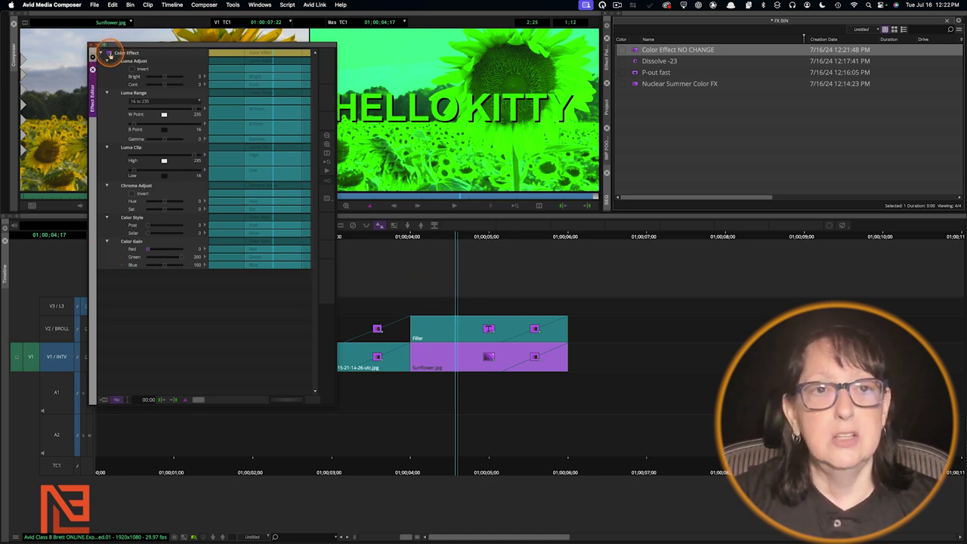
Save Sunflower.jpg's adjusted Color Effect into the FX BIN and rename it "Color Effect GREEN NUKE SUMMER".
drag(682, 96, 669, 56)
click(676, 49)
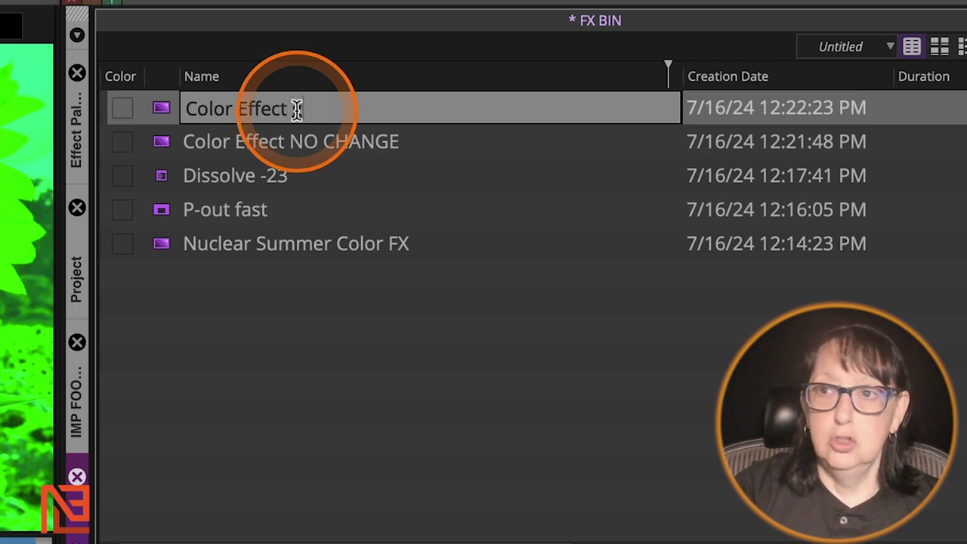
text(GREEN NUKE SUMMER)
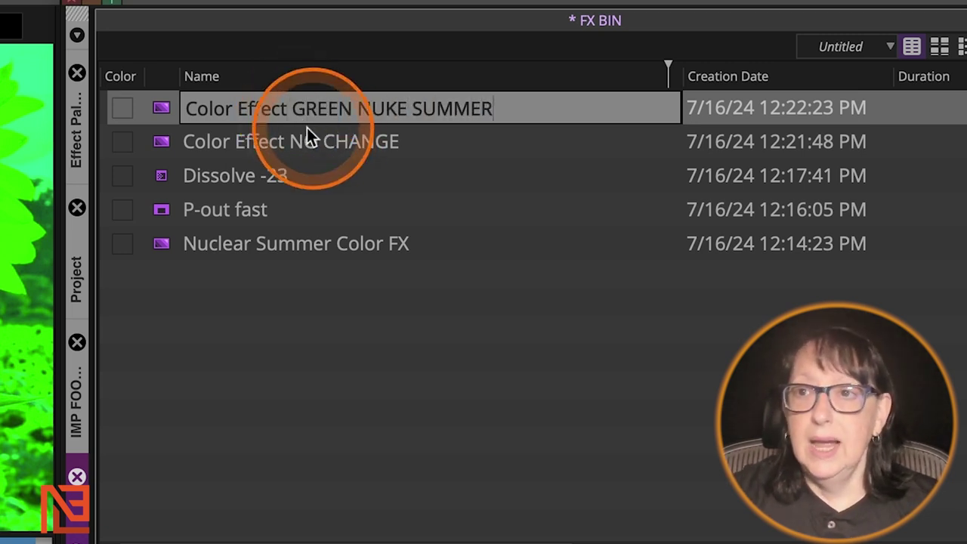
click(153, 99)
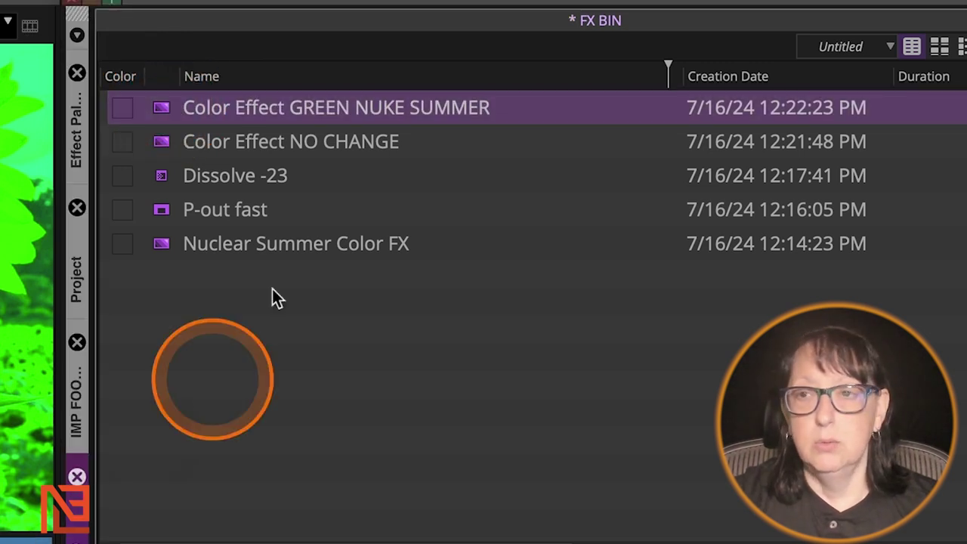
click(167, 142)
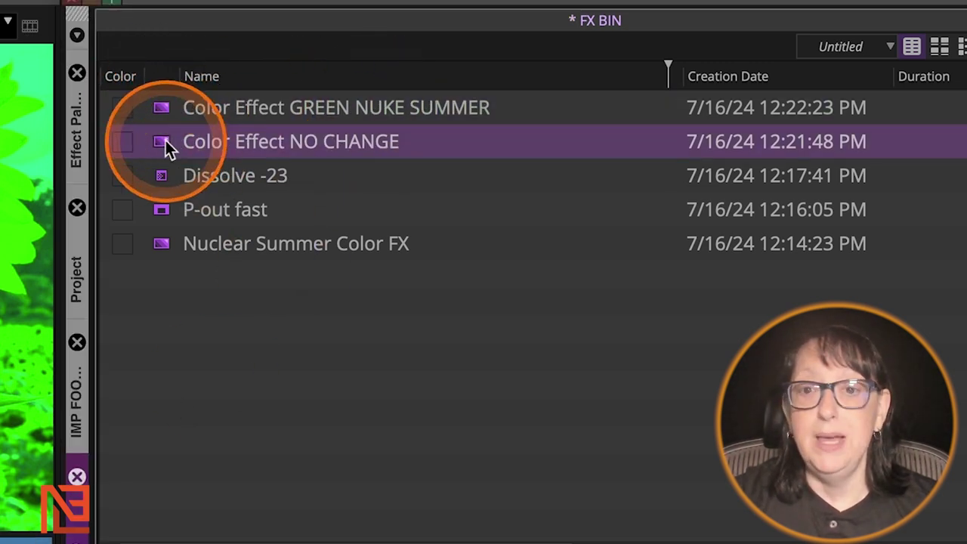